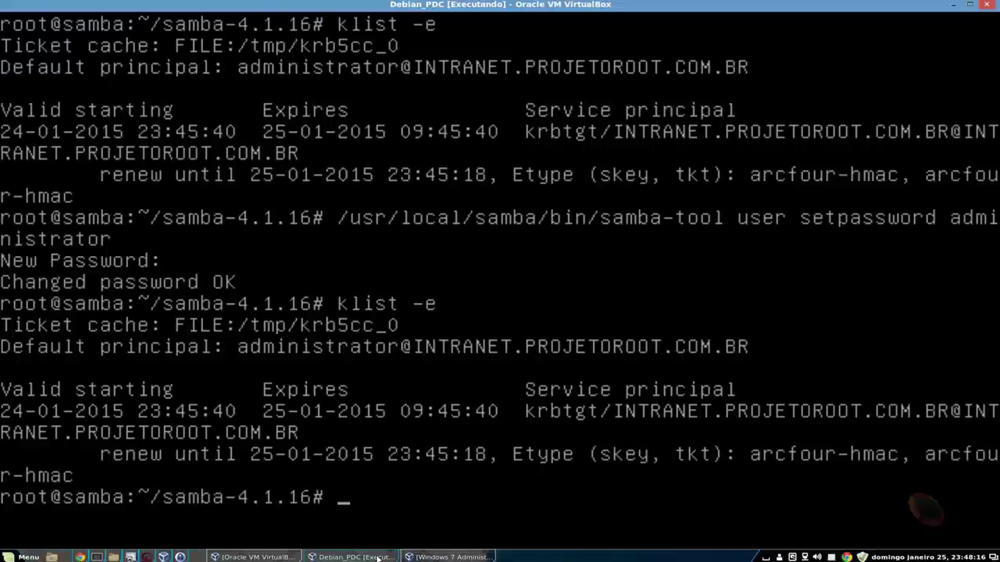
# - Bring the Windows 7 virtual machine window to the front
pyautogui.click(442, 557)
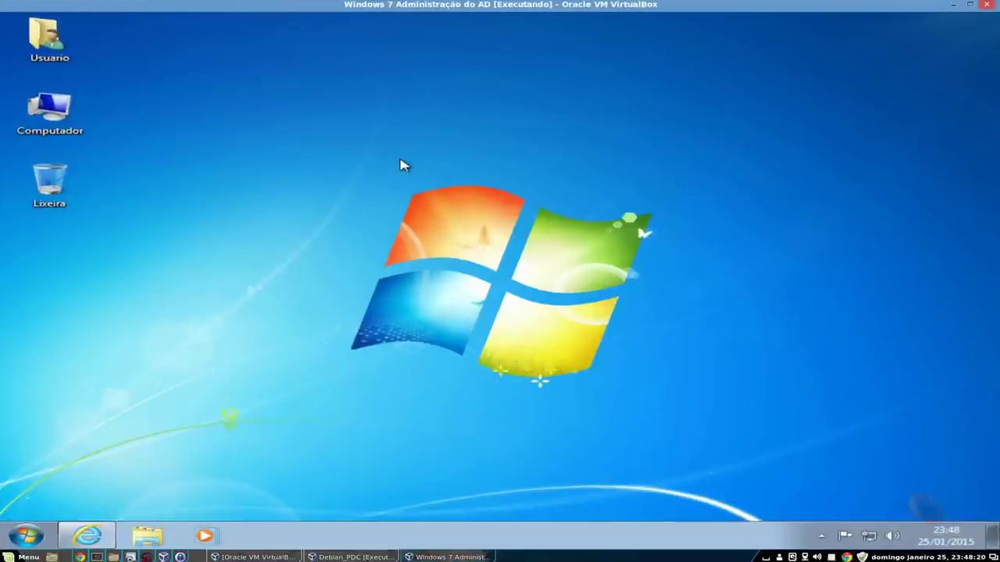
pyautogui.click(28, 536)
pyautogui.rightClick(313, 350)
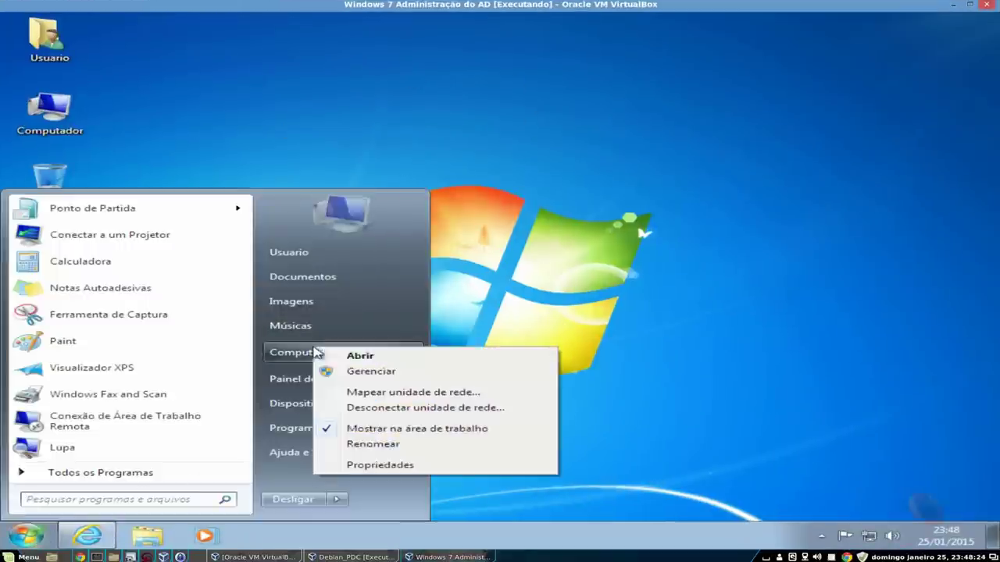
pyautogui.click(367, 462)
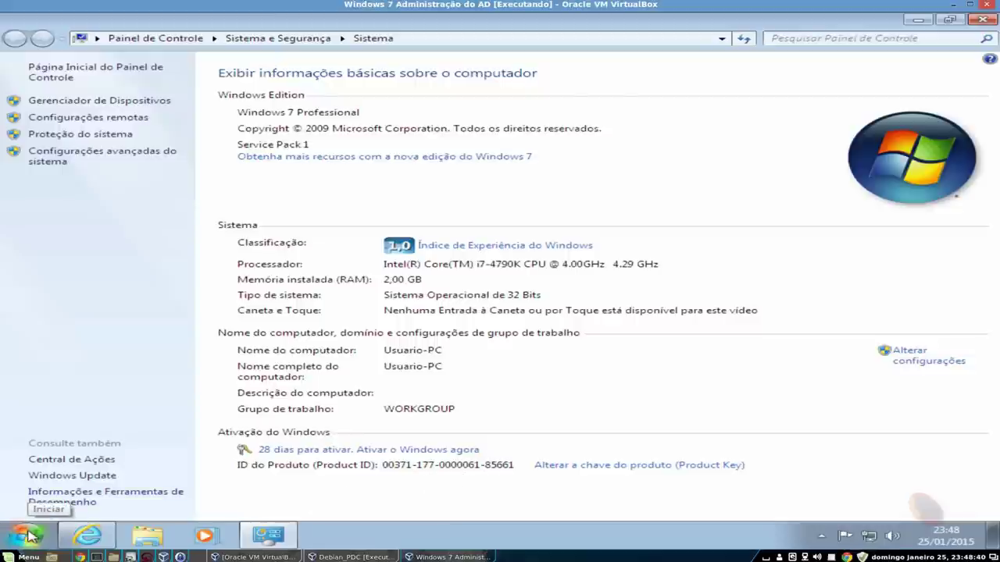
pyautogui.click(33, 535)
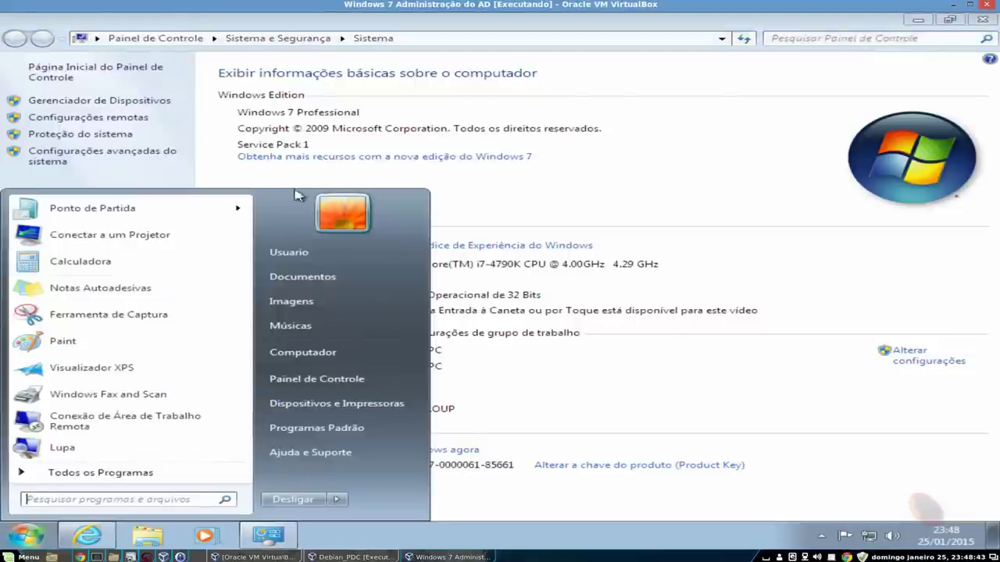
pyautogui.click(685, 422)
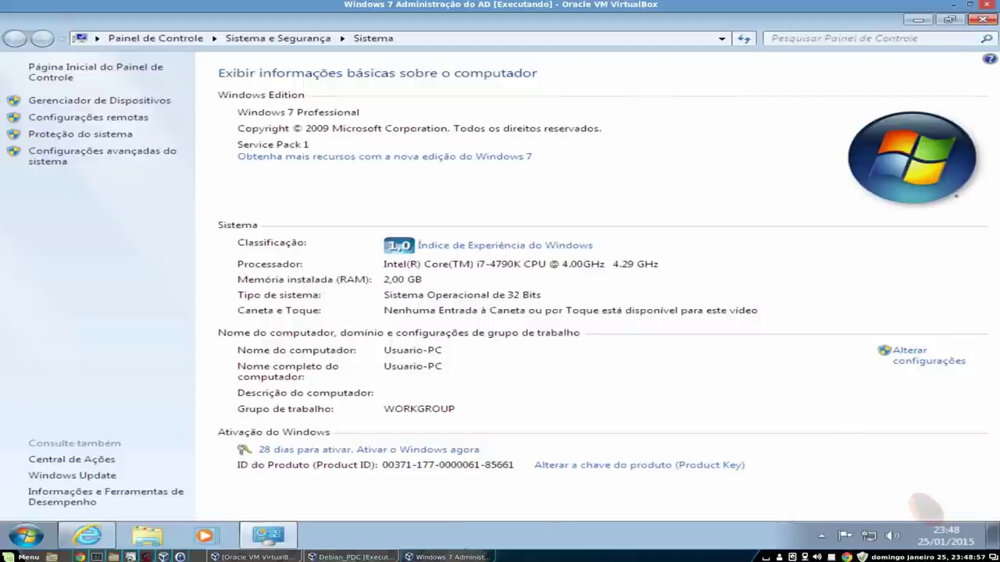
pyautogui.click(356, 557)
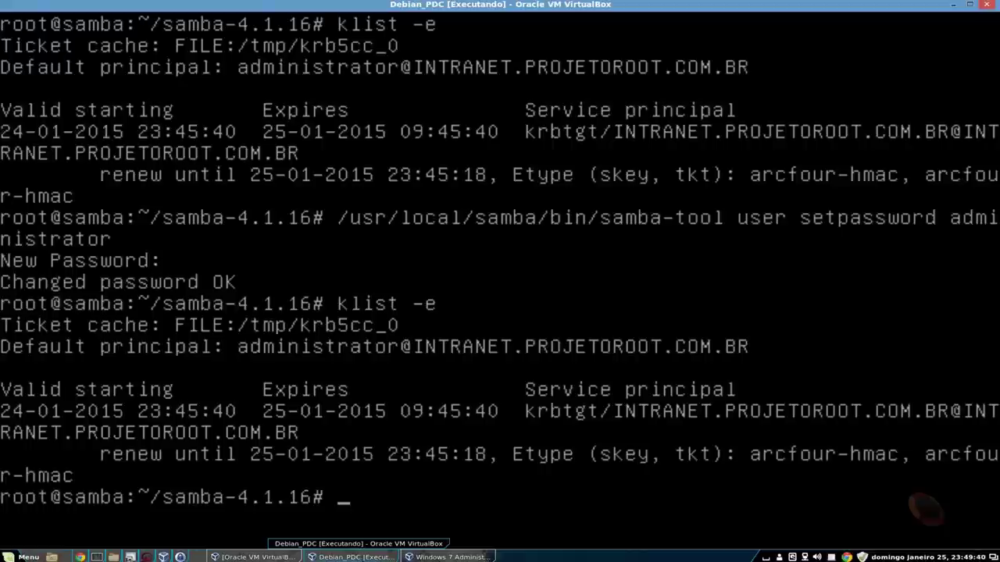
pyautogui.click(447, 557)
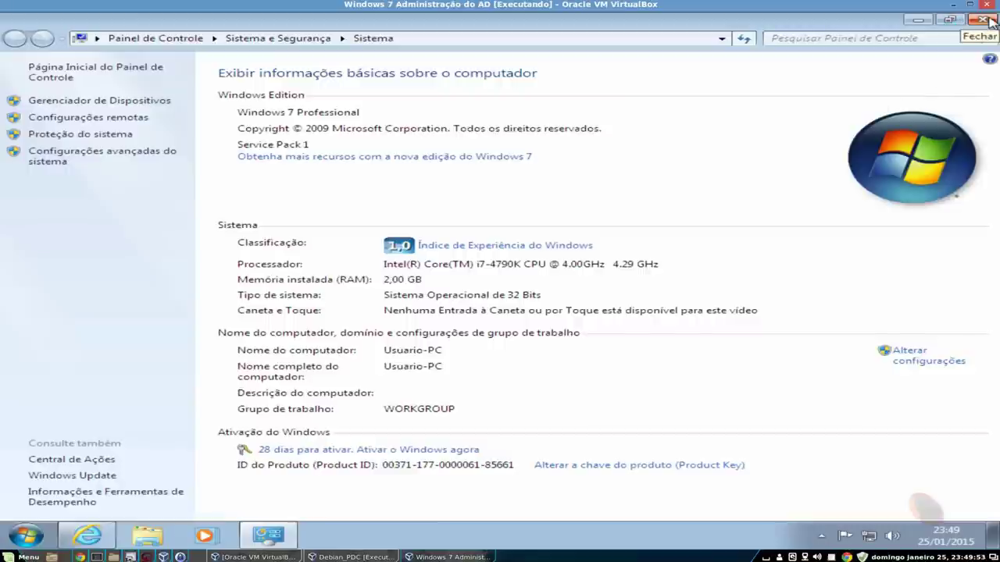
pyautogui.click(990, 21)
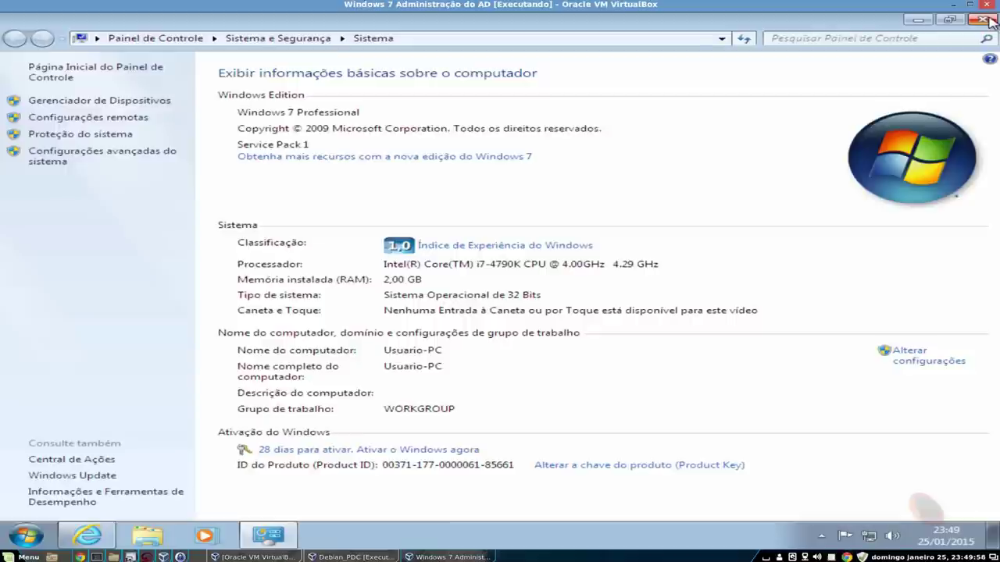
pyautogui.click(990, 21)
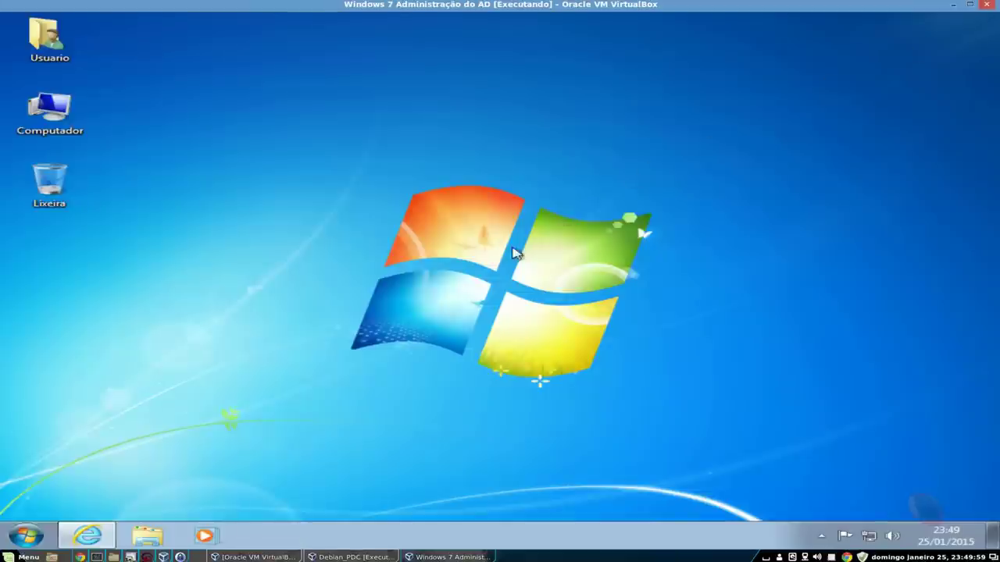
# - Open the RSAT for Windows 7 SP1 download page in Internet Explorer and start the download
pyautogui.click(87, 535)
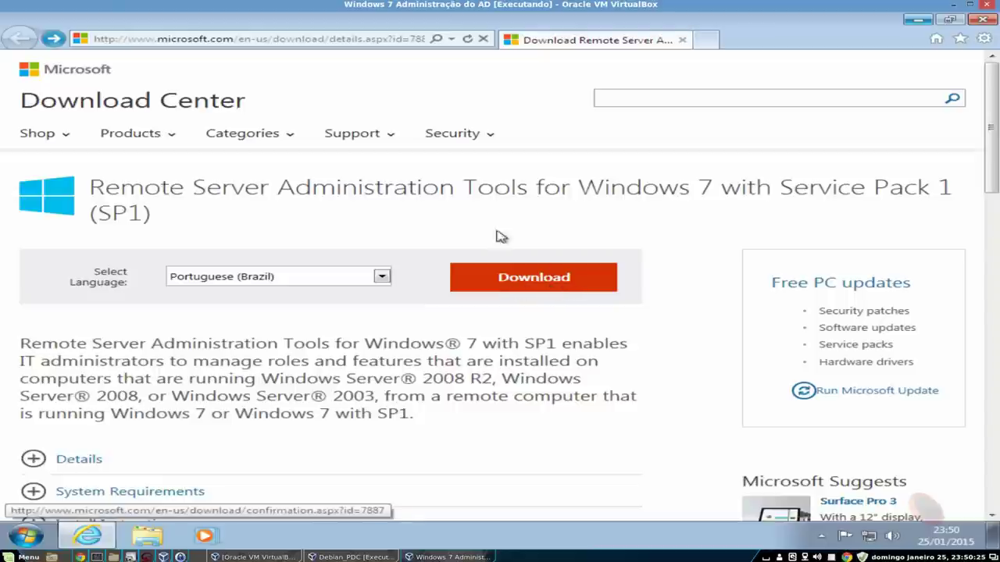
pyautogui.click(523, 279)
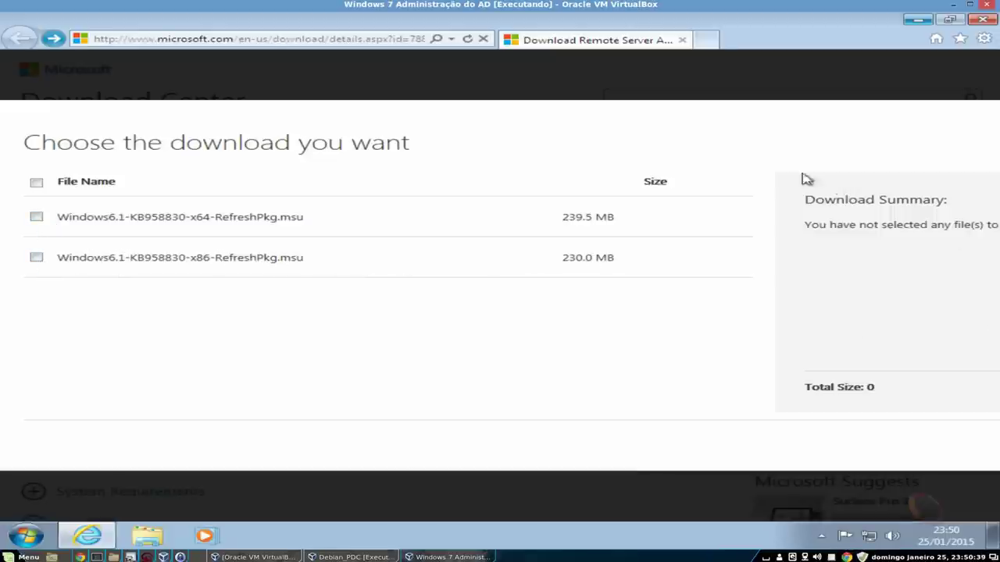
pyautogui.press('Escape')
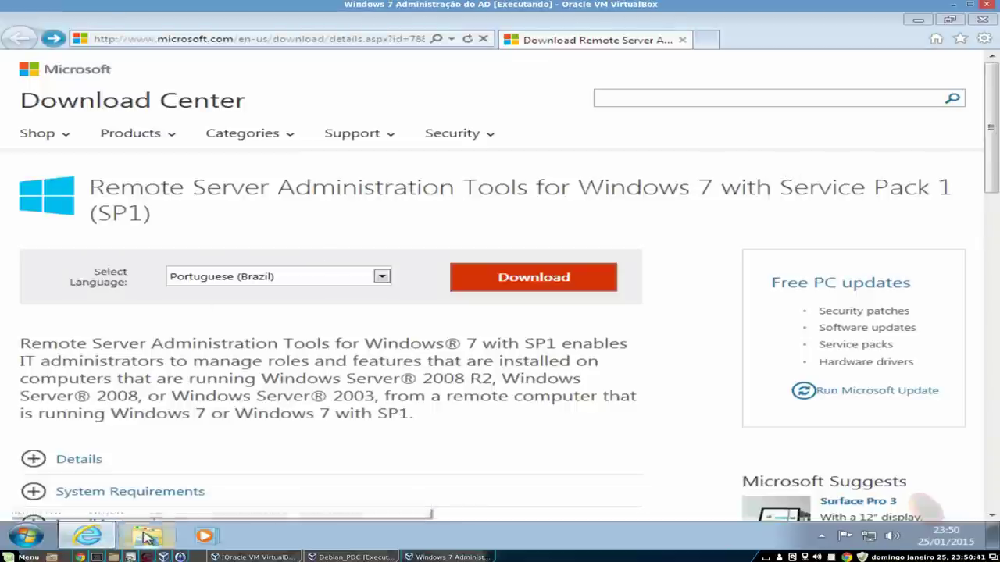
pyautogui.click(145, 538)
# - Install the Windows6.1-KB958830-x86-RefreshPkg update from the Downloads folder, accepting the licence
pyautogui.click(197, 174)
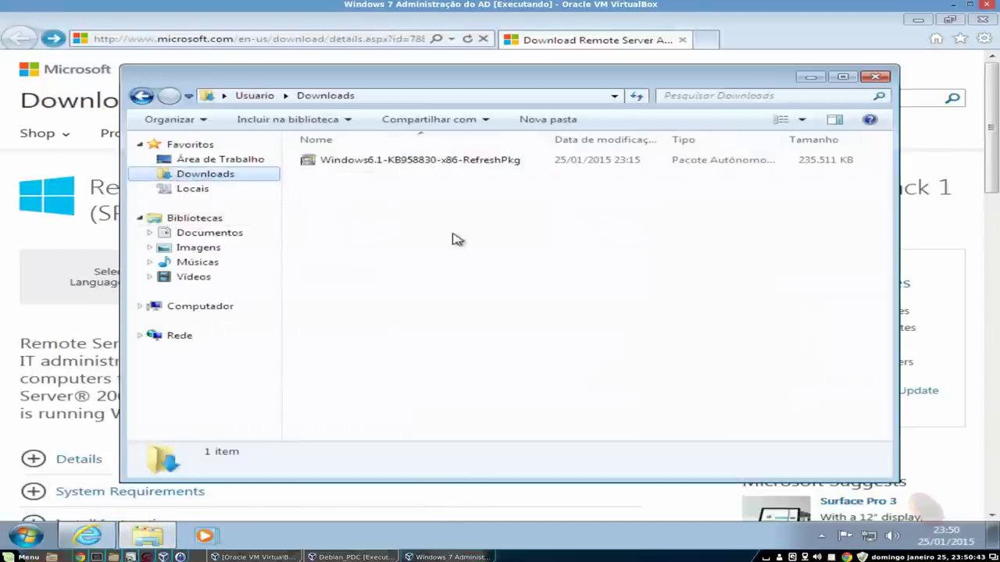
pyautogui.click(453, 168)
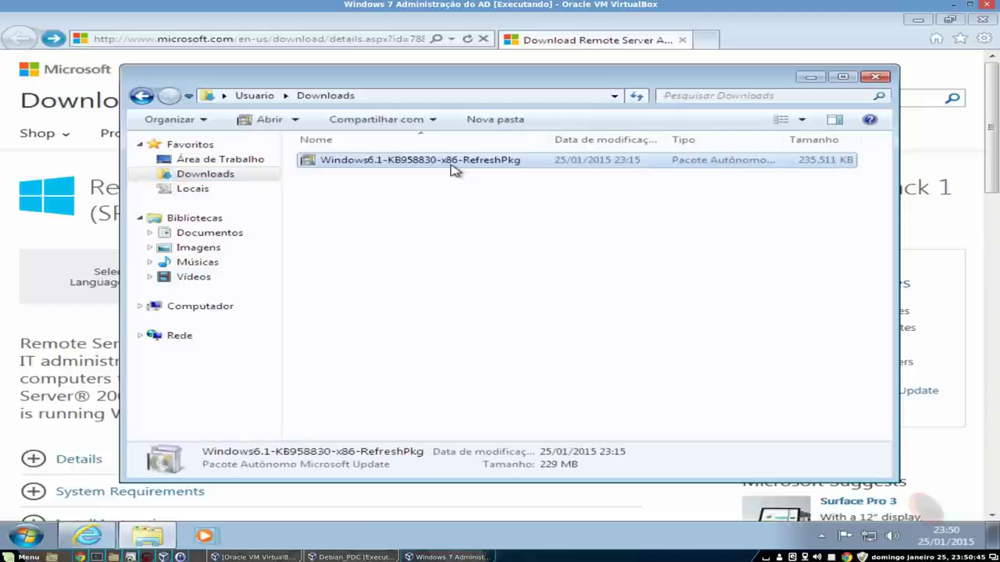
pyautogui.doubleClick(454, 164)
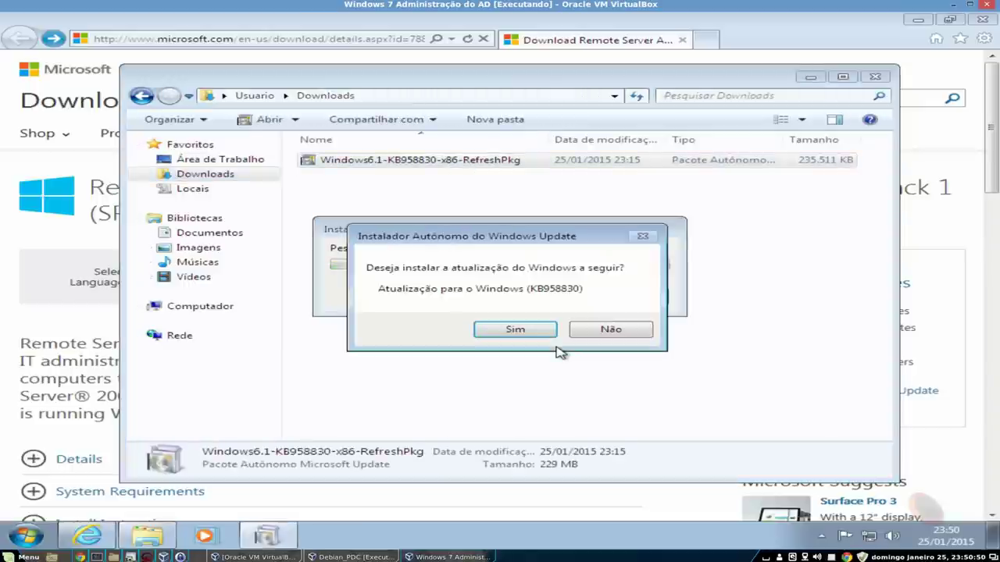
pyautogui.click(522, 332)
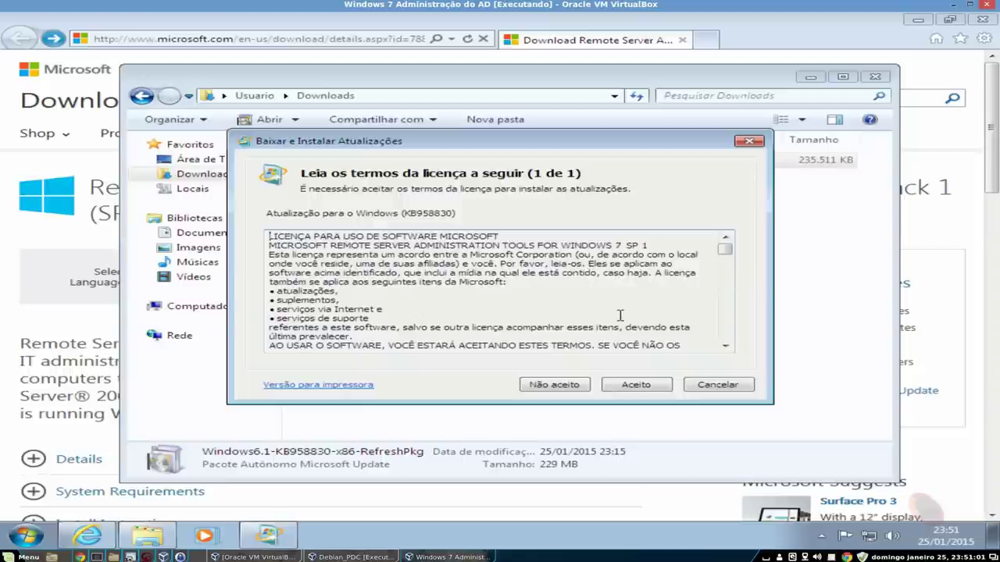
pyautogui.click(639, 391)
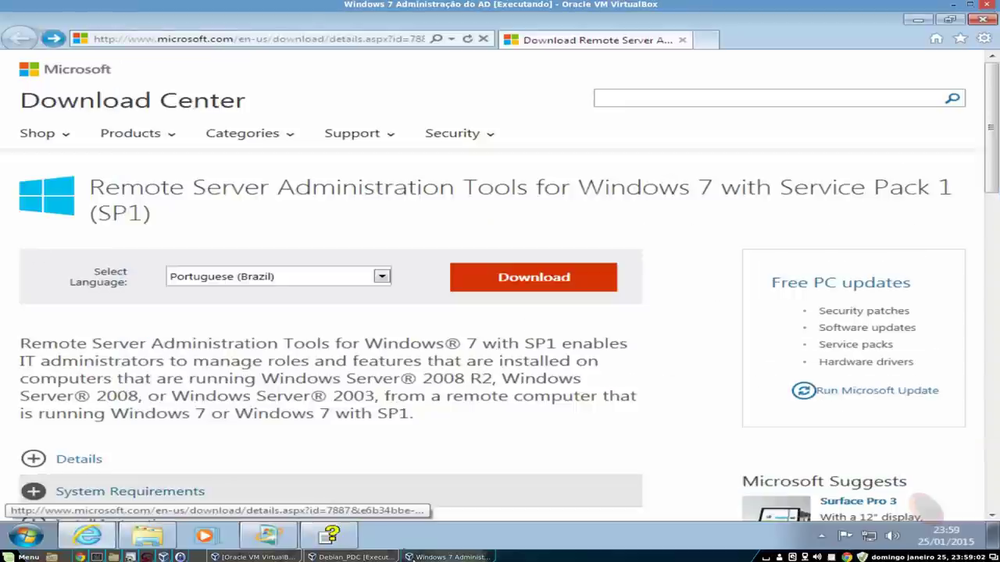
pyautogui.click(285, 535)
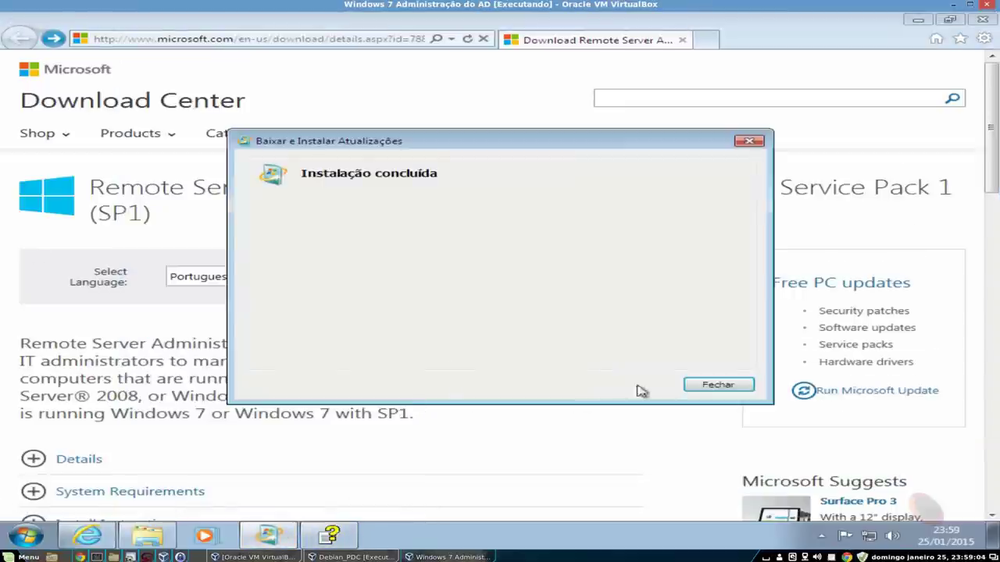
pyautogui.click(714, 386)
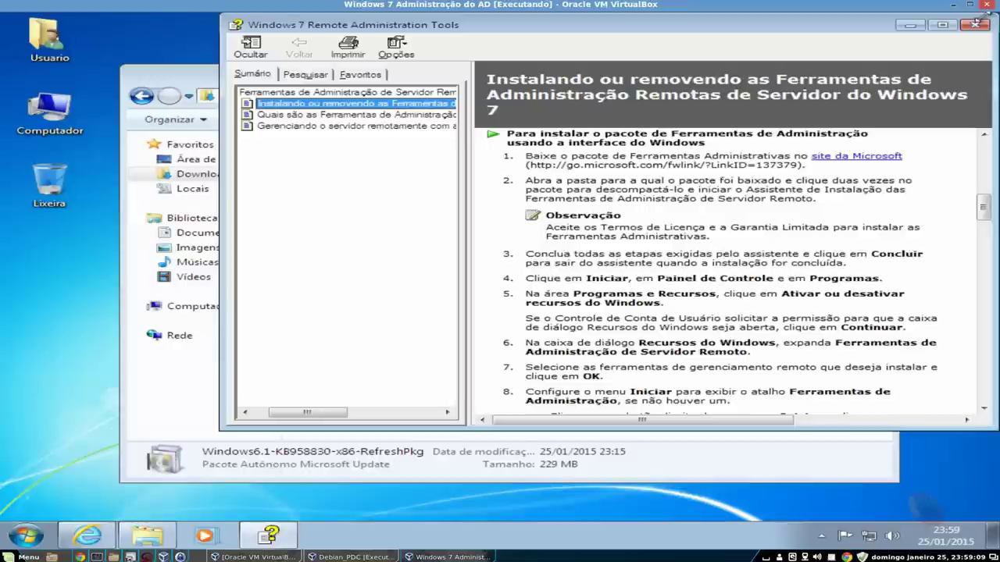
# - Close the browser, the RSAT help window and the Downloads folder
pyautogui.click(982, 18)
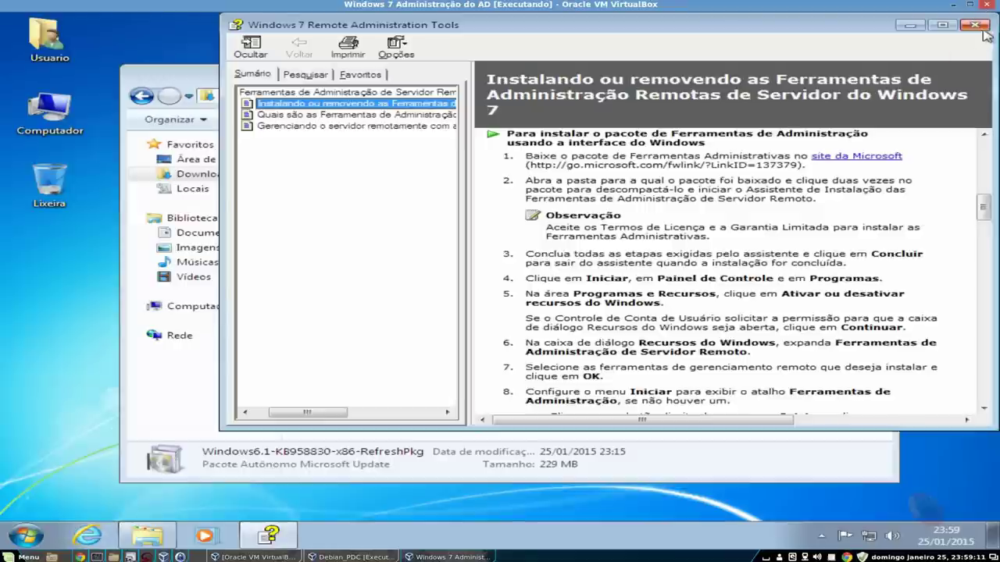
pyautogui.click(975, 25)
pyautogui.click(881, 72)
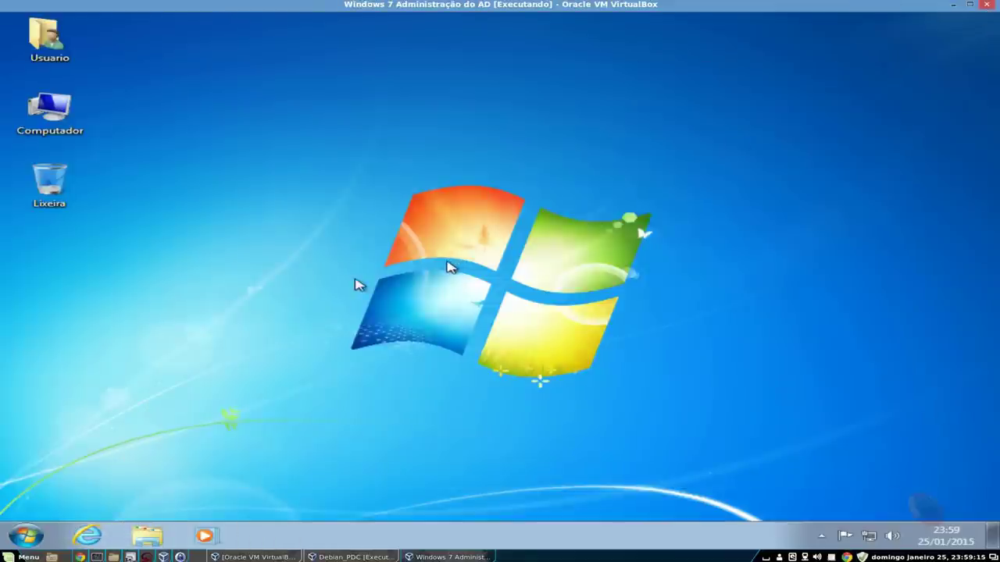
# - Go to Control Panel's Programas category and open 'Ativar ou desativar recursos do Windows'
pyautogui.click(25, 538)
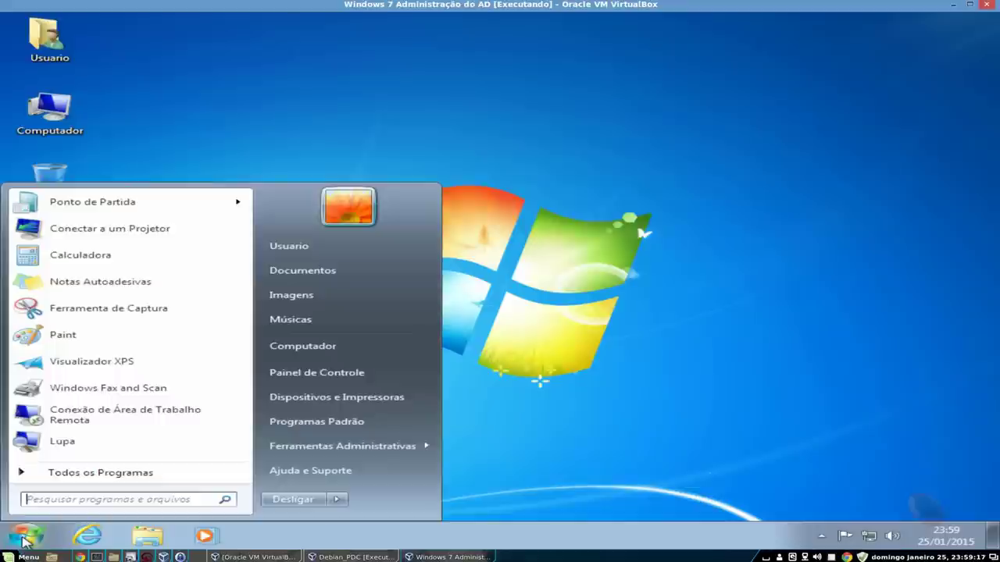
pyautogui.click(361, 373)
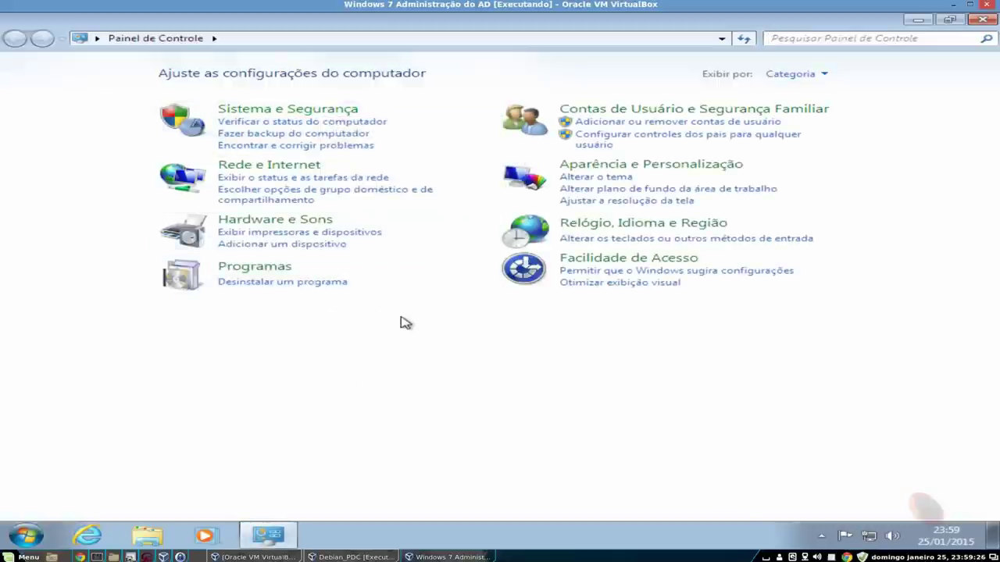
pyautogui.click(255, 267)
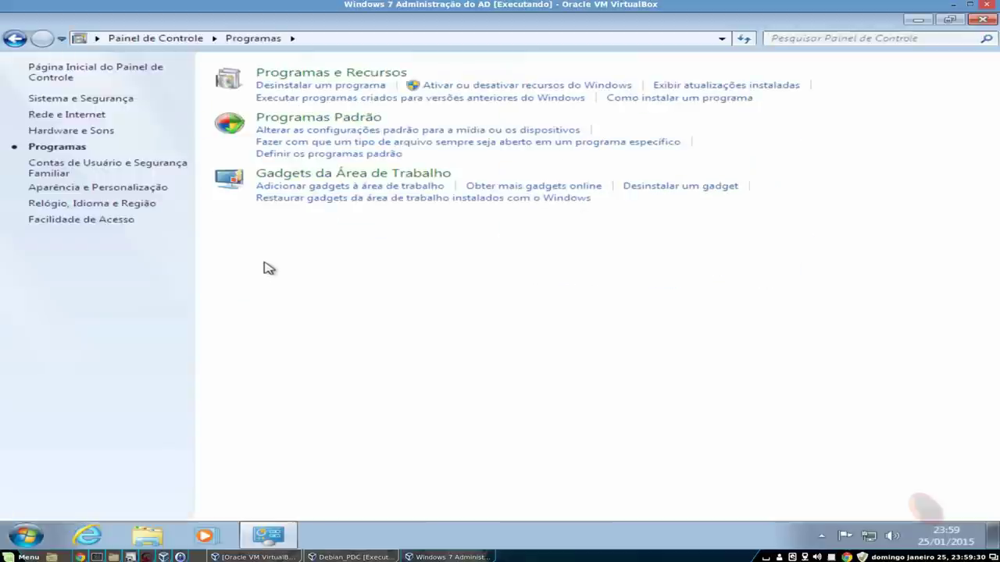
pyautogui.click(509, 87)
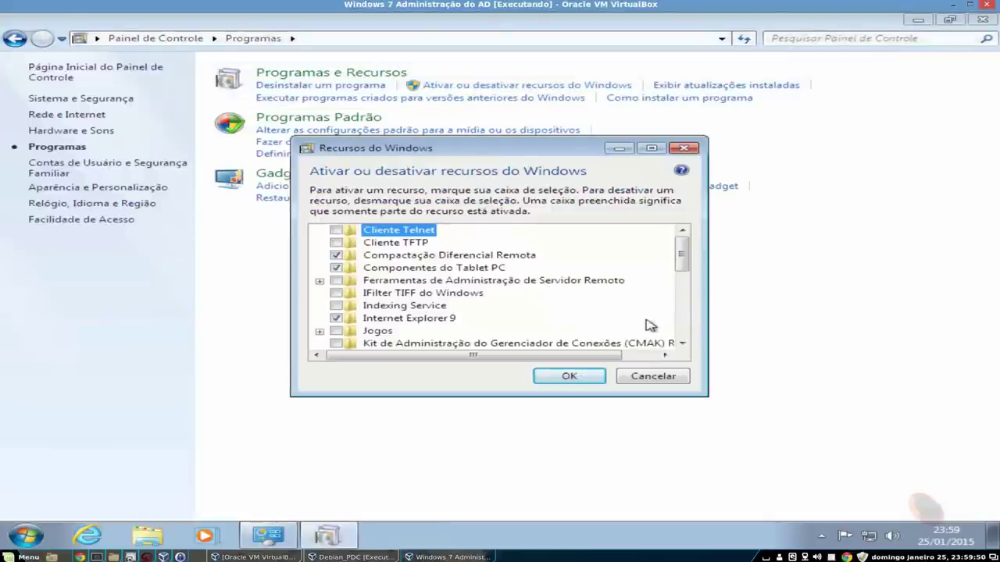
# - Enable Remote Server Administration Tools and tick the Gerenciador de Servidores component
pyautogui.moveTo(683, 266); pyautogui.dragTo(714, 273)
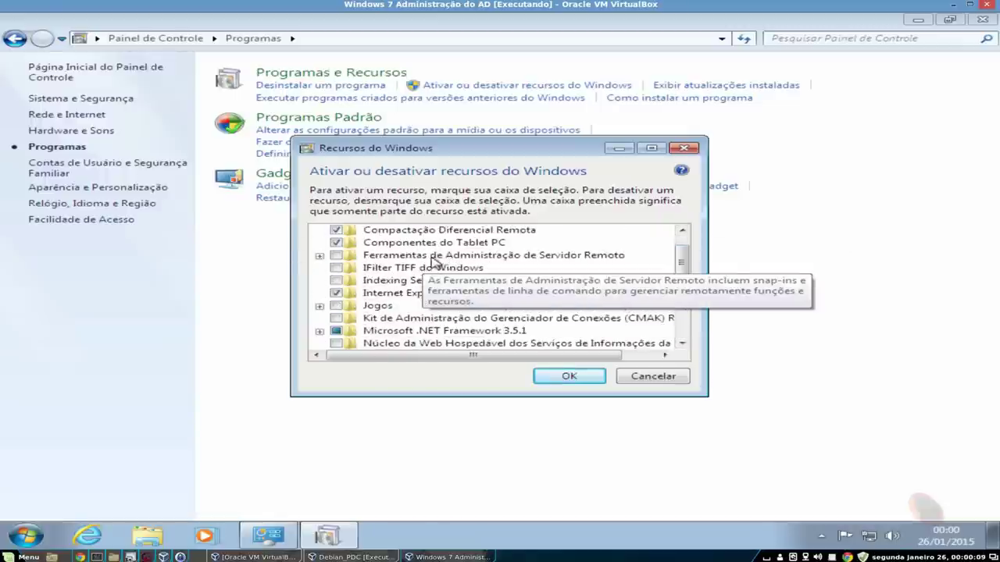
pyautogui.click(336, 257)
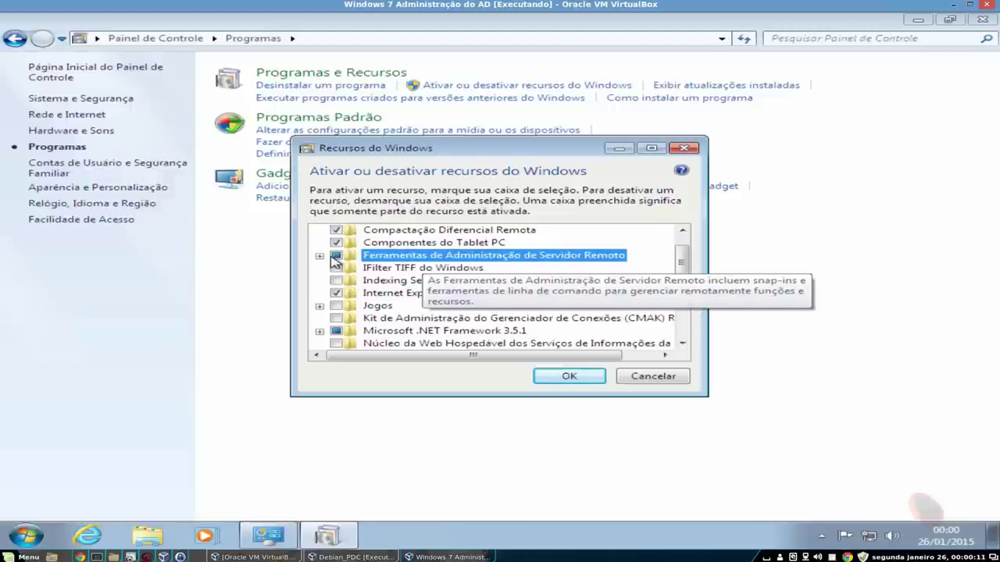
pyautogui.click(320, 257)
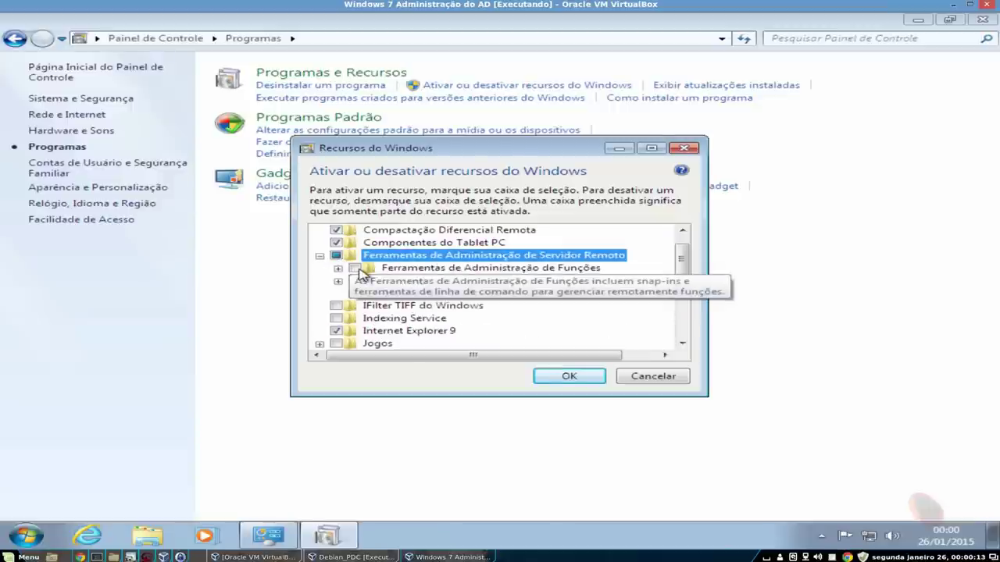
pyautogui.click(360, 270)
pyautogui.click(356, 293)
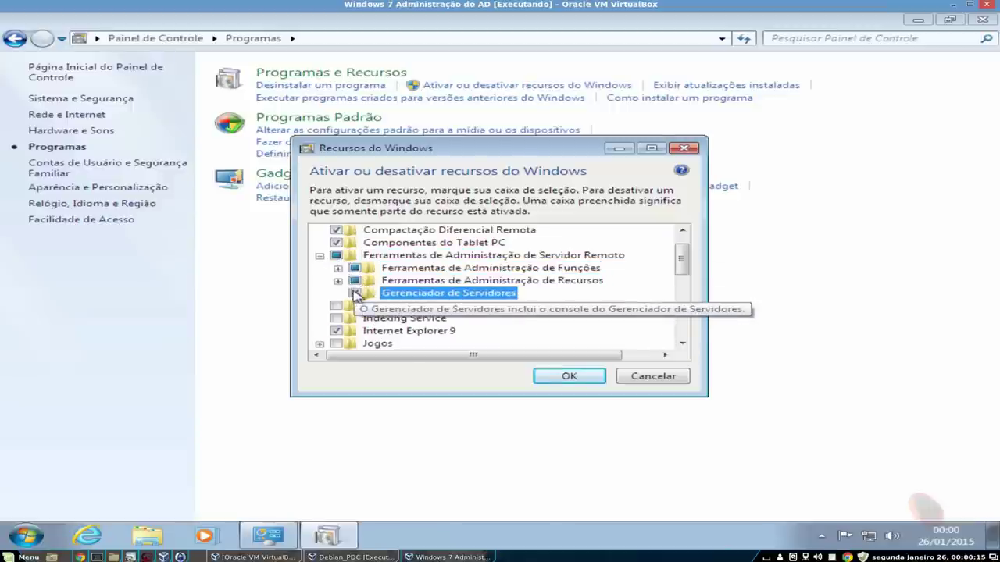
pyautogui.click(339, 280)
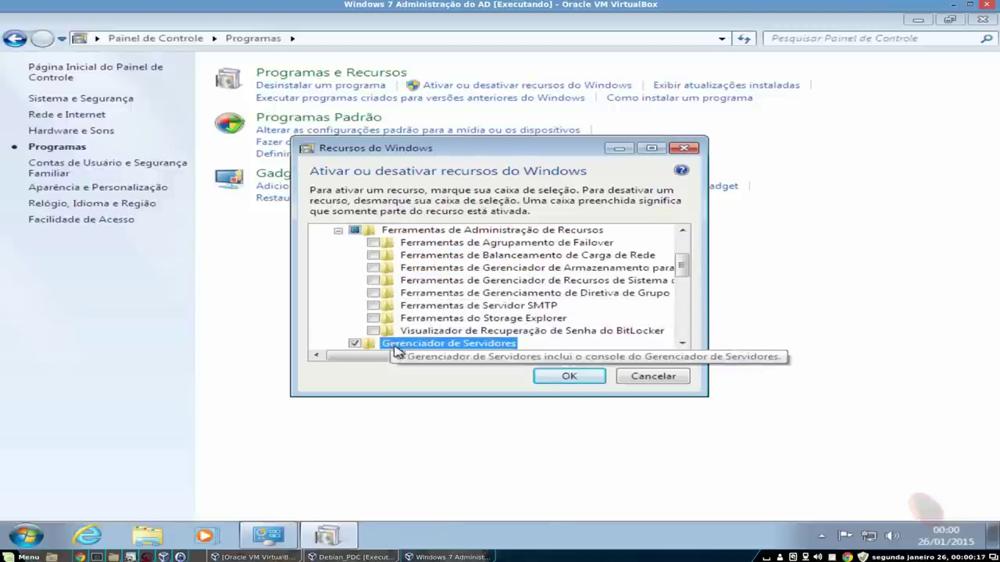
pyautogui.moveTo(413, 357); pyautogui.dragTo(466, 358)
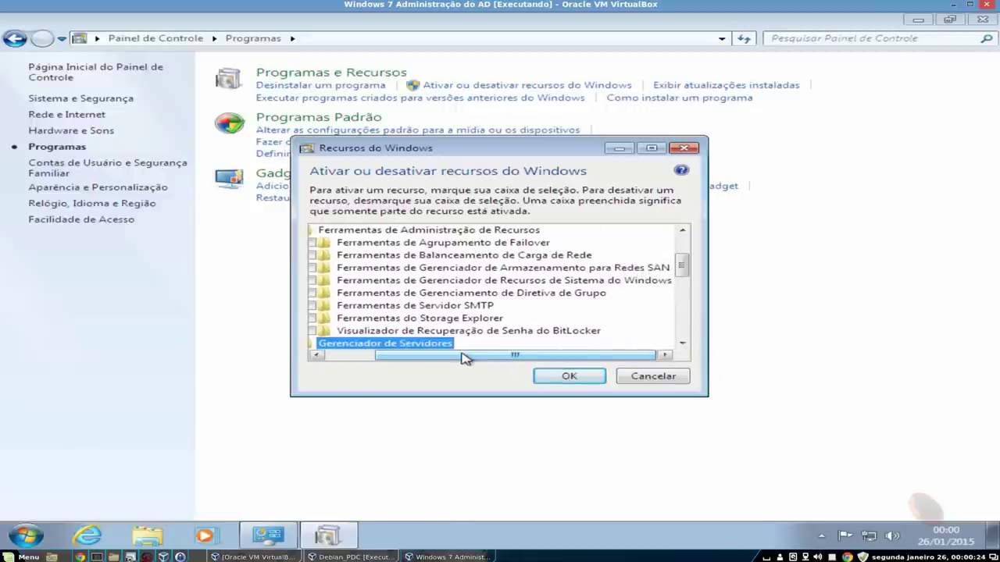
pyautogui.press('Up')
pyautogui.press('Up')
pyautogui.press('Up')
pyautogui.click(368, 243)
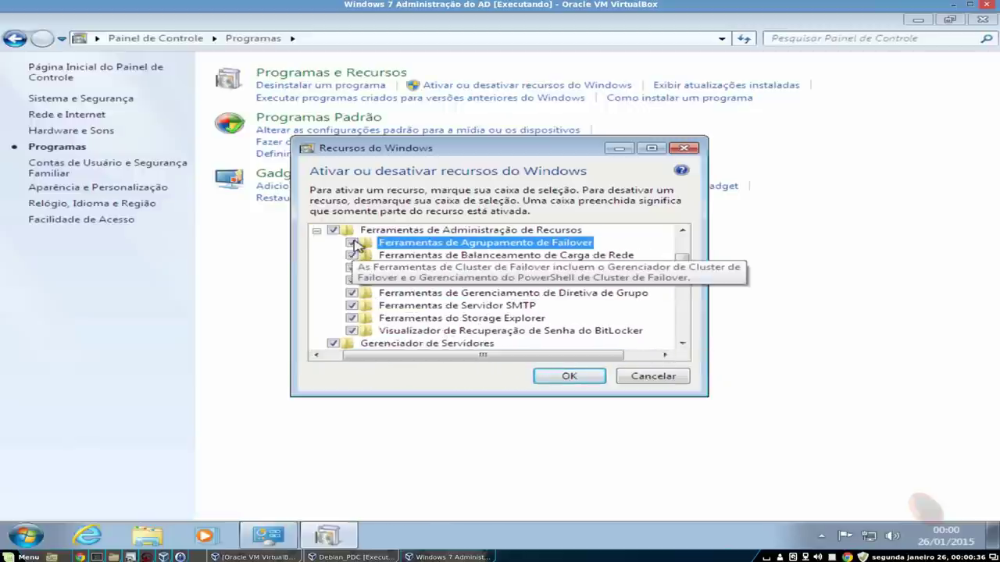
# - Tick the AD DS, AD LDS snap-in, DNS server and certificate services tools under Role Administration Tools
pyautogui.scroll(2, 691, 265)
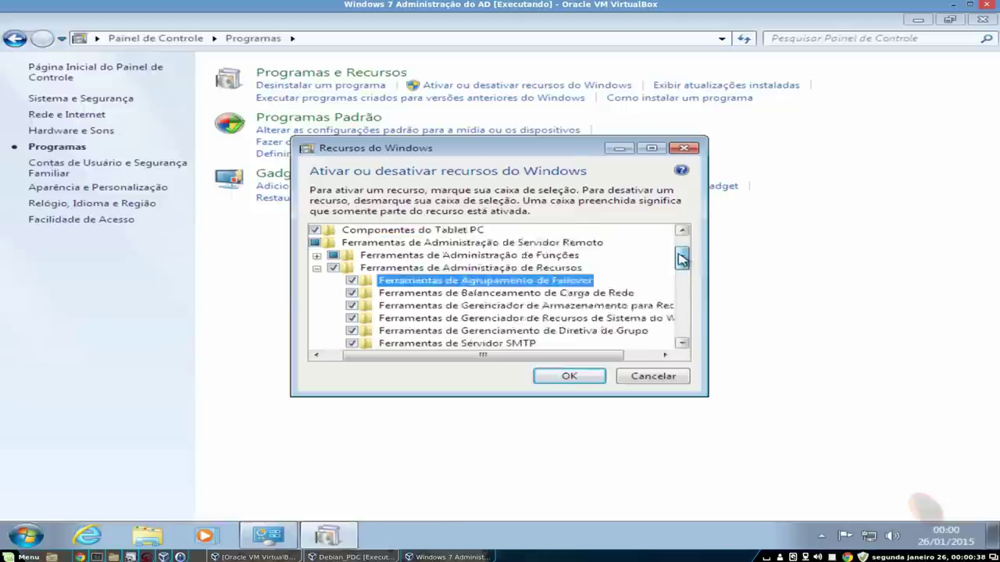
pyautogui.click(315, 280)
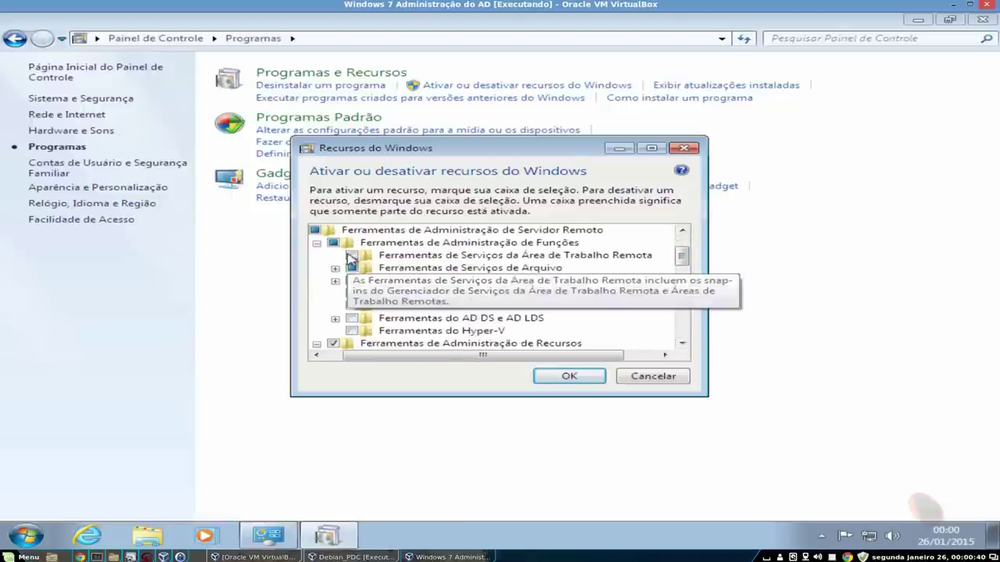
pyautogui.click(451, 328)
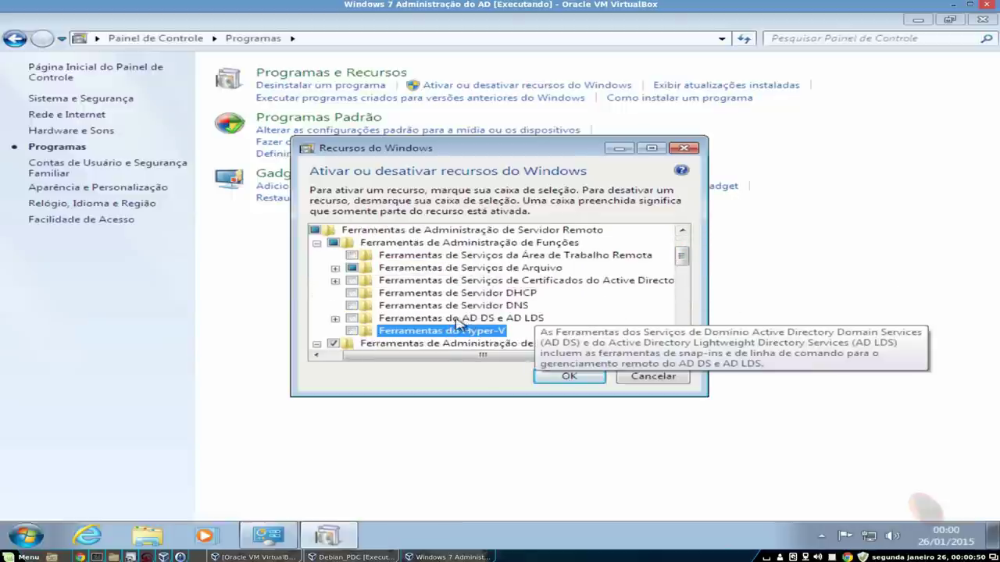
pyautogui.click(351, 319)
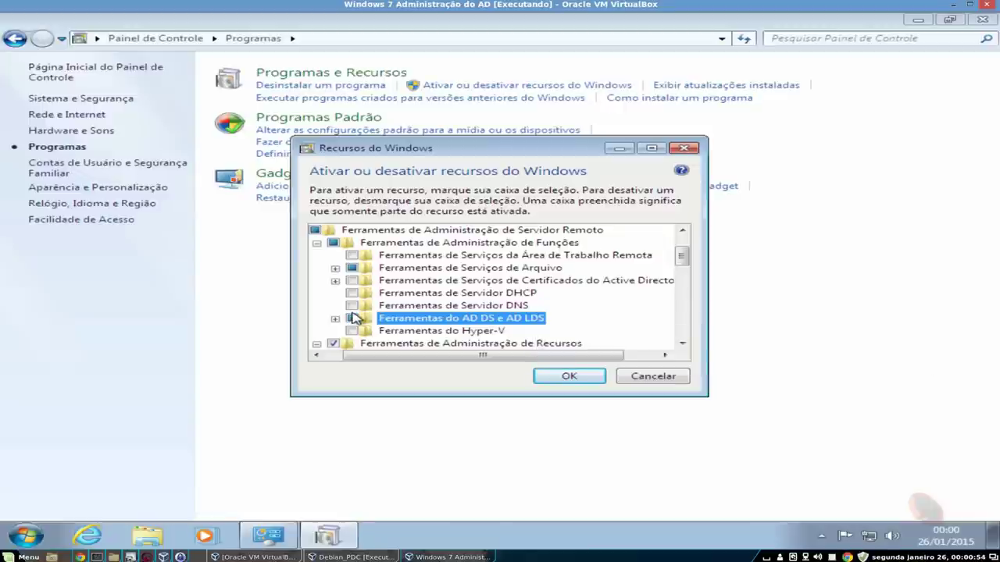
pyautogui.click(352, 305)
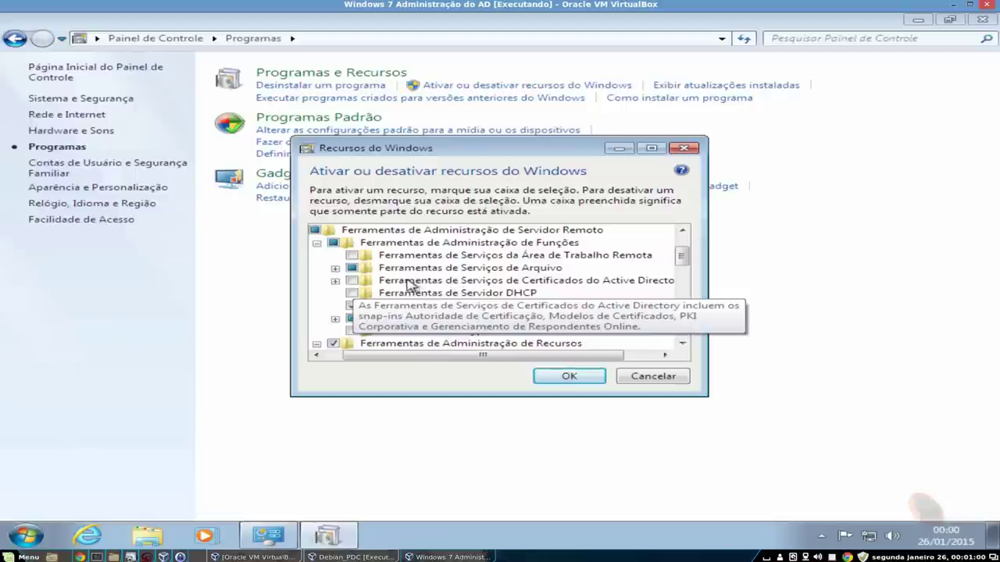
pyautogui.click(351, 281)
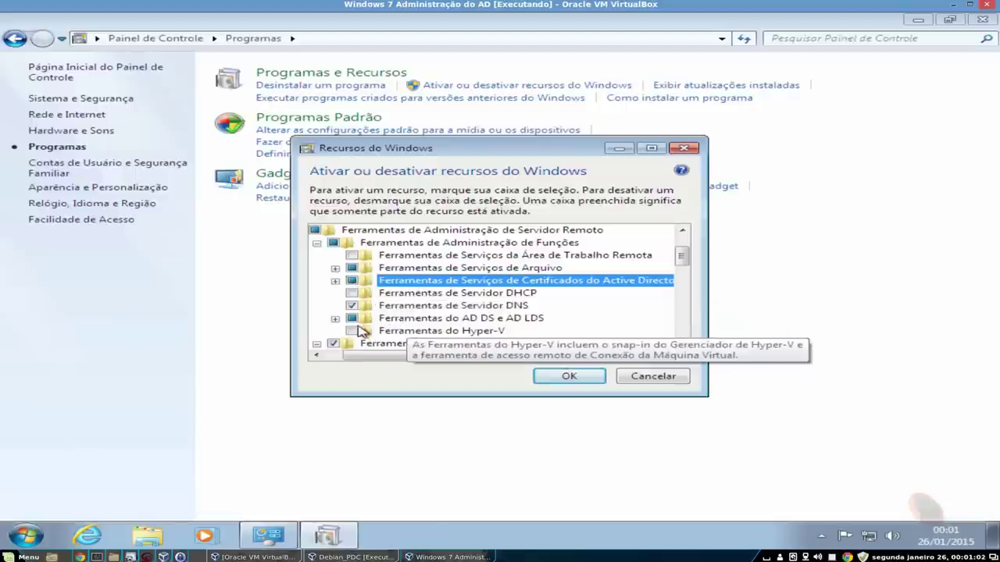
pyautogui.click(335, 318)
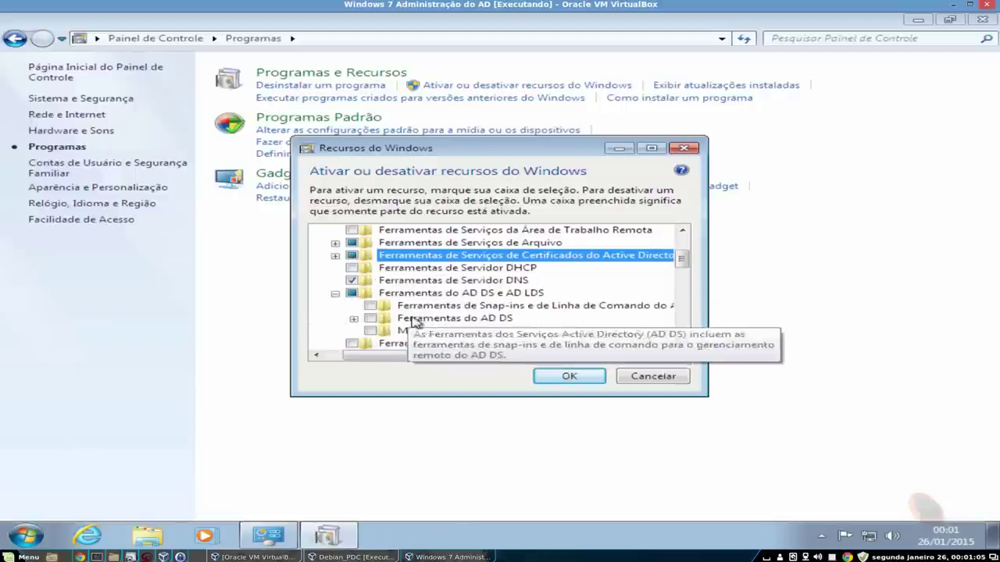
pyautogui.click(370, 319)
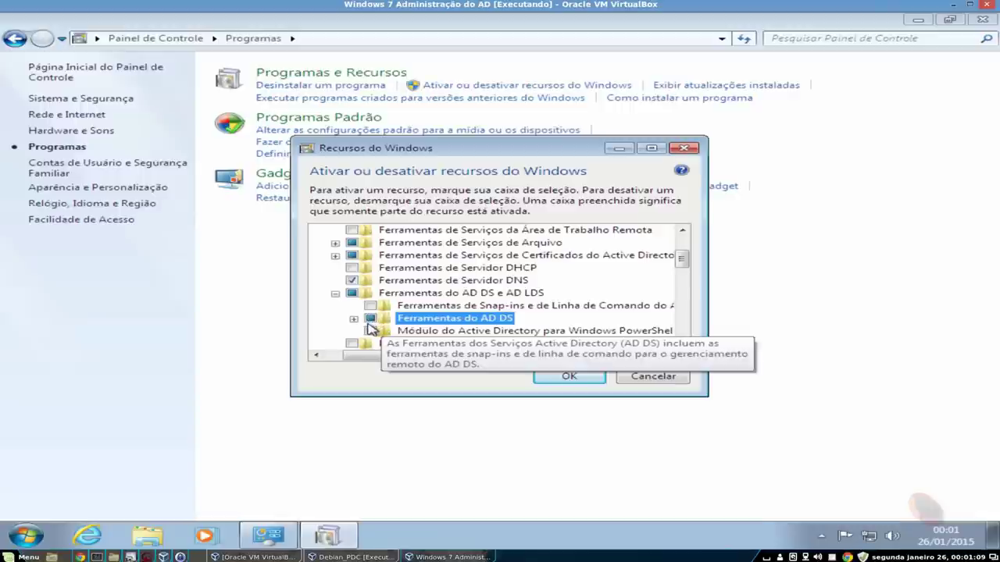
pyautogui.click(354, 320)
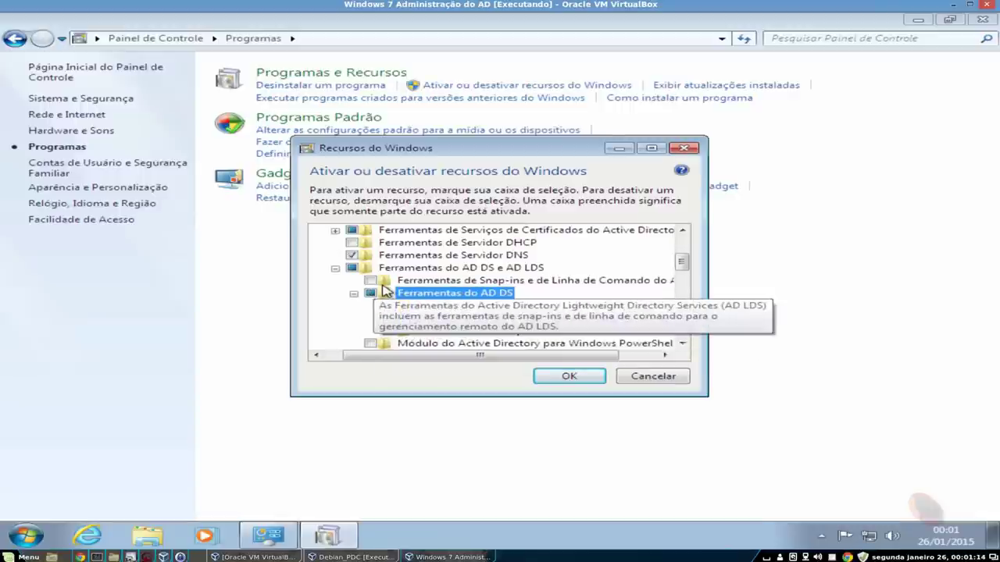
pyautogui.click(382, 283)
pyautogui.click(370, 280)
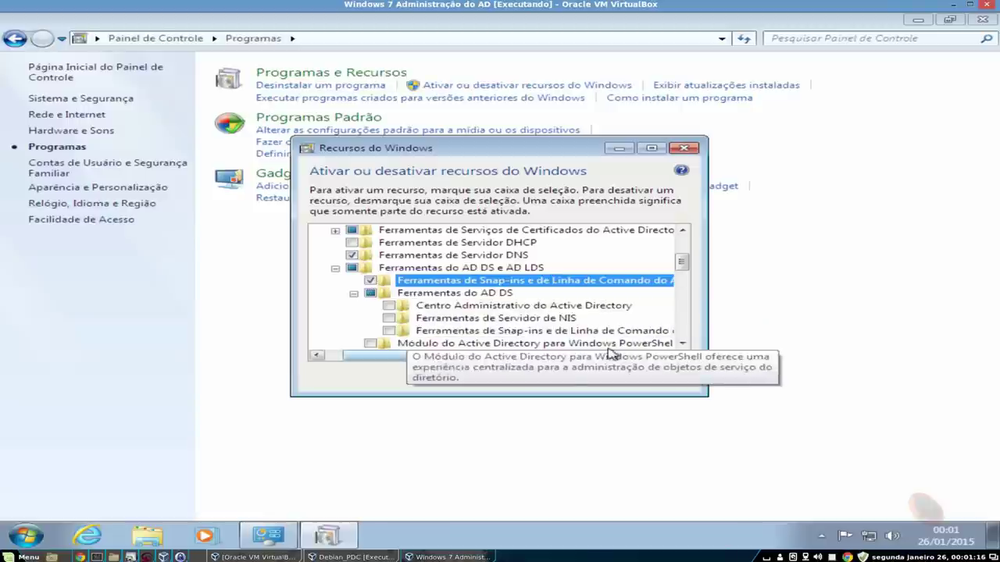
pyautogui.moveTo(682, 263); pyautogui.dragTo(682, 254)
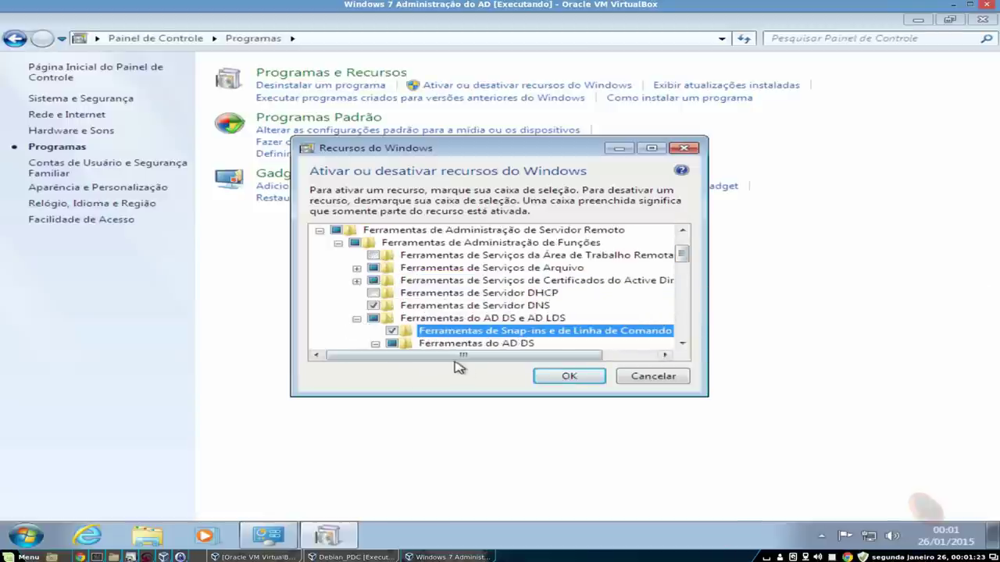
# - Apply the selected Windows feature changes and close the Control Panel
pyautogui.click(577, 378)
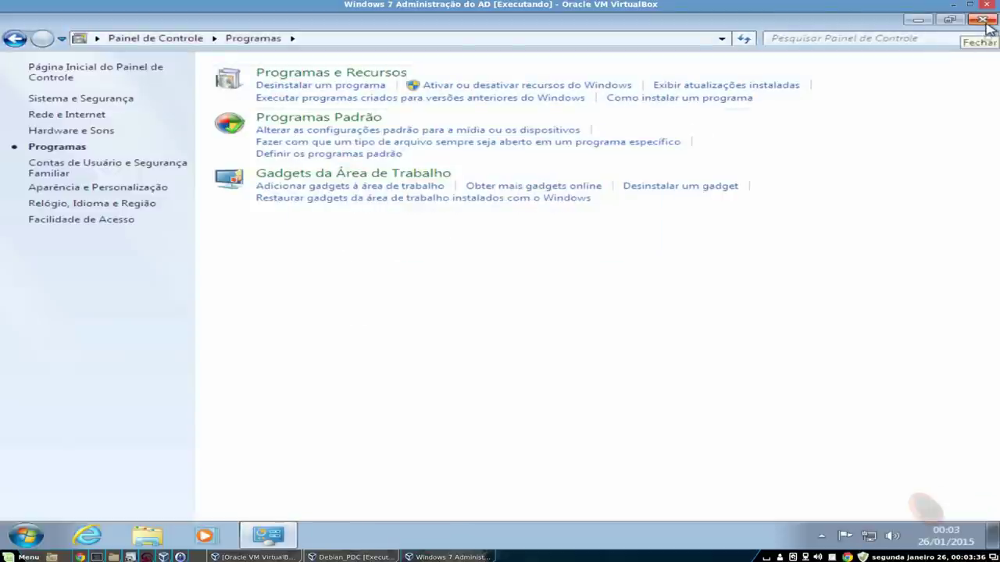
pyautogui.click(979, 20)
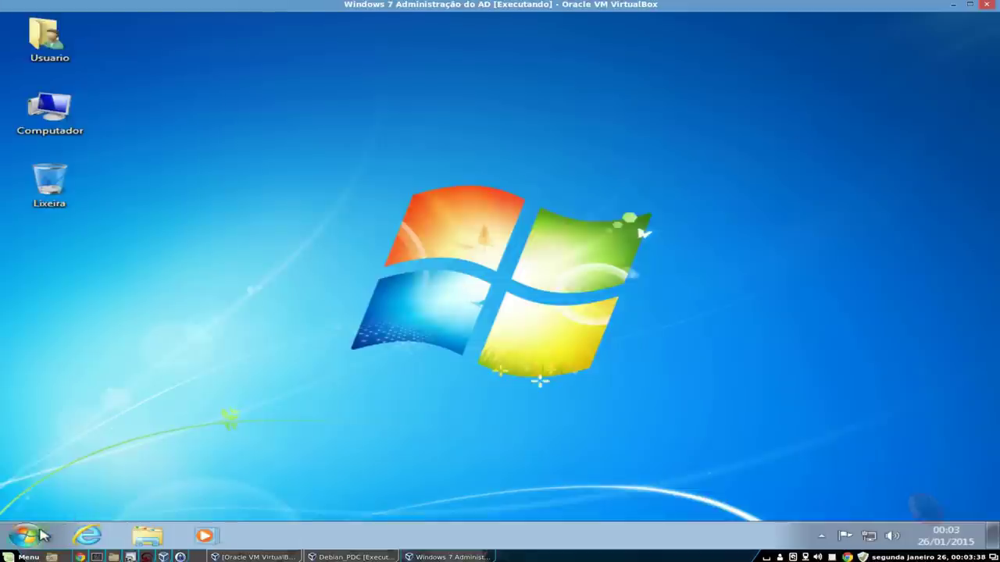
# - Restart Windows 7 using the Reiniciar option in the Start menu
pyautogui.click(26, 536)
pyautogui.moveTo(349, 504)
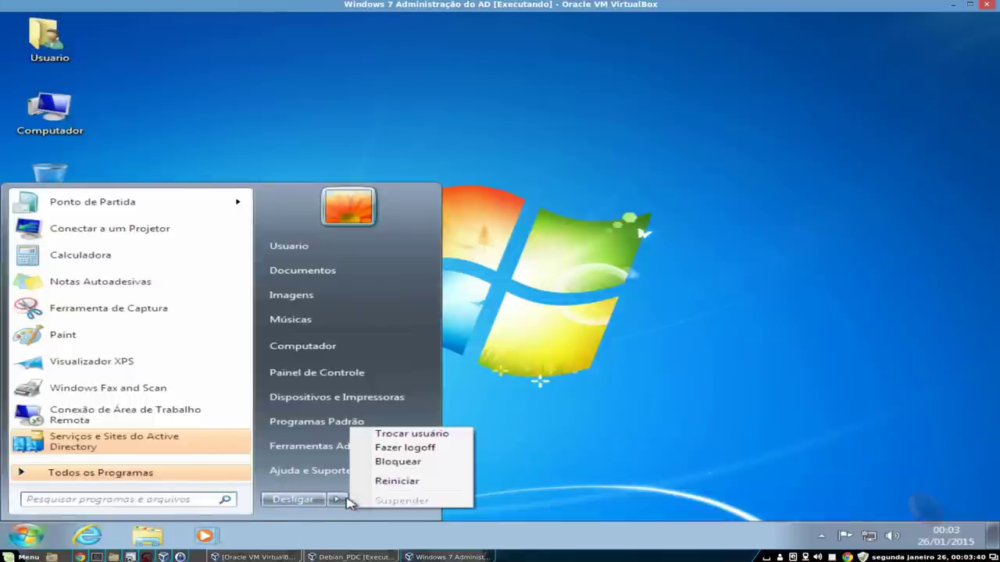
pyautogui.click(384, 482)
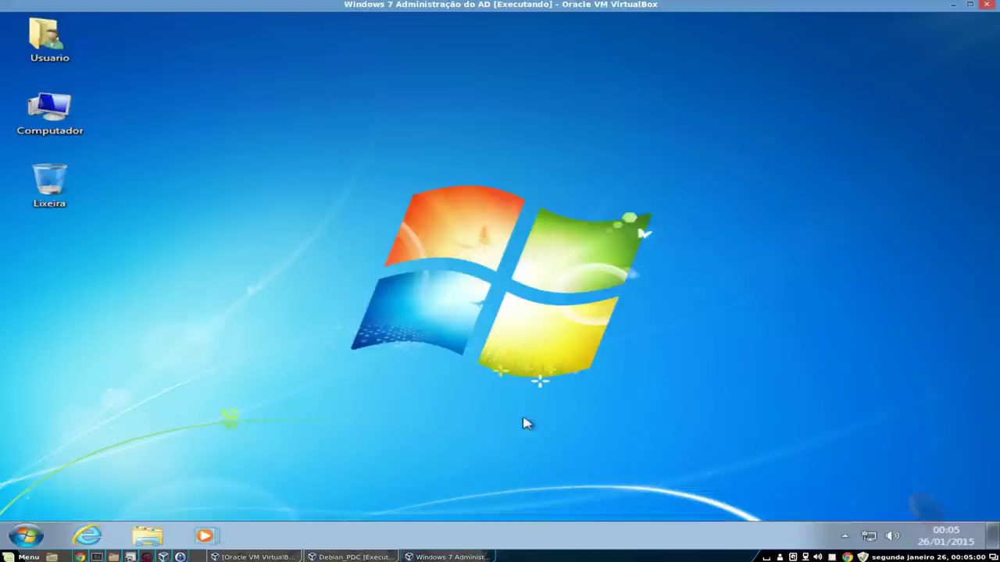
# - Set the local connection's preferred IPv4 DNS server to 192.168.0.100
pyautogui.rightClick(874, 538)
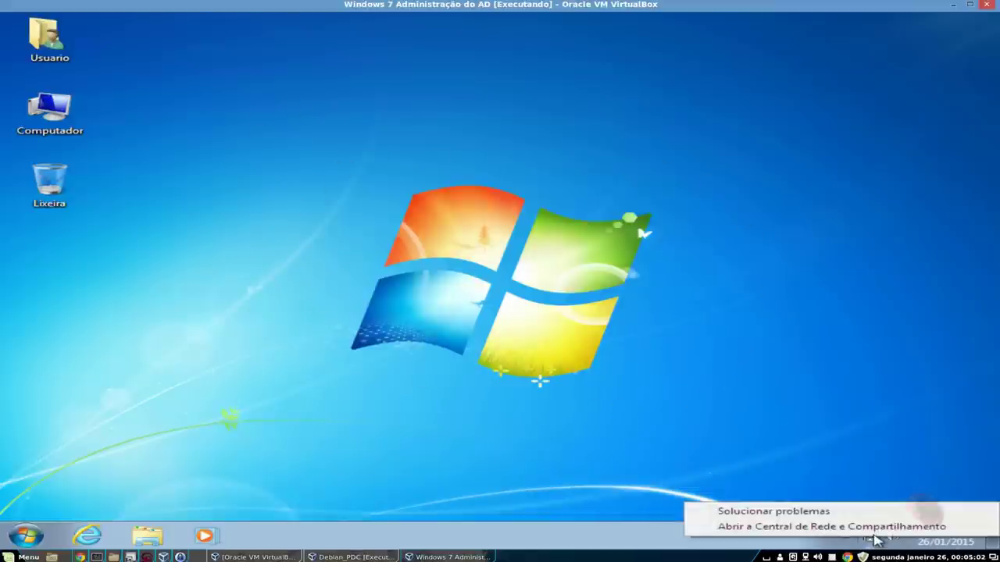
pyautogui.click(855, 528)
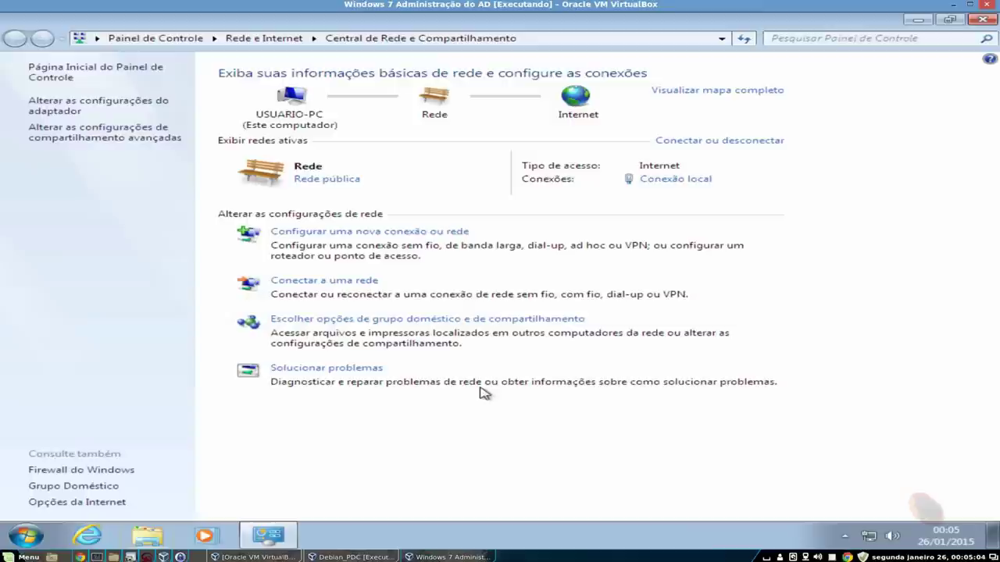
pyautogui.click(324, 180)
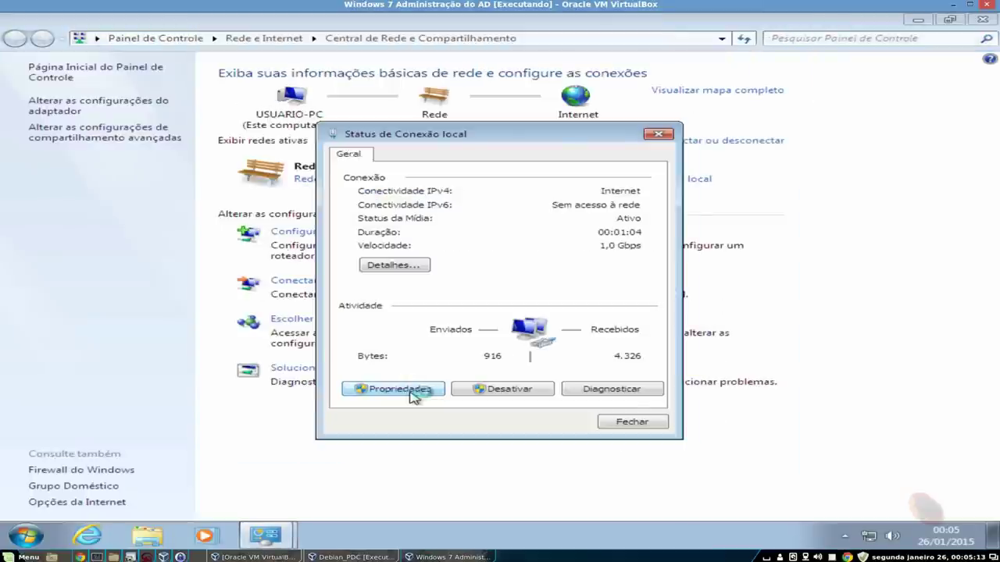
pyautogui.click(411, 391)
pyautogui.scroll(-2, 439, 286)
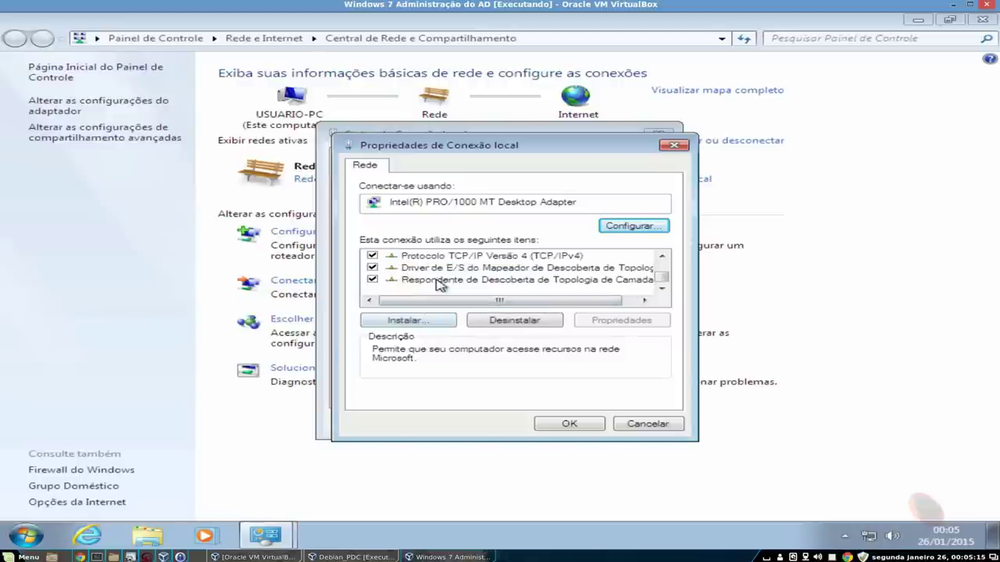
pyautogui.doubleClick(557, 257)
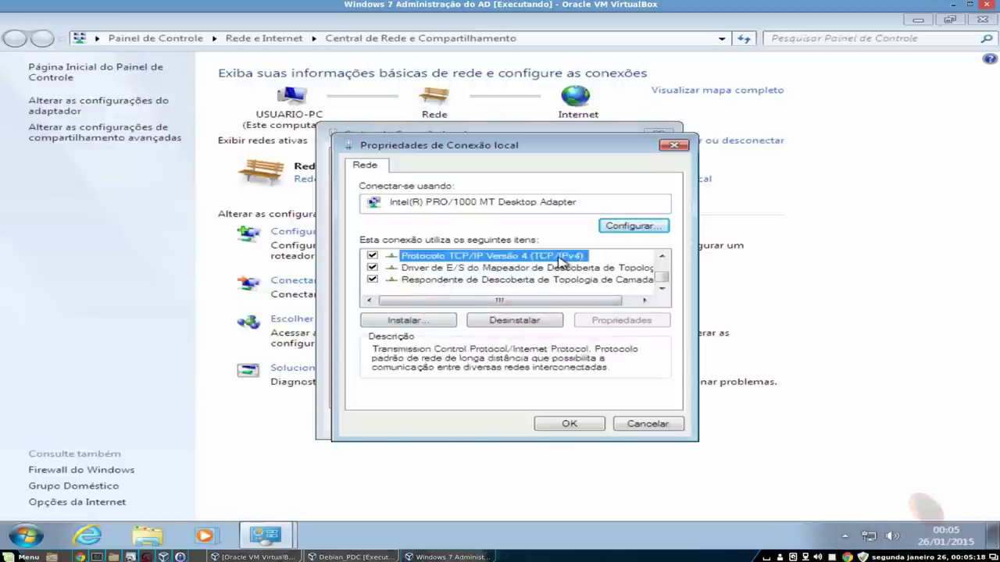
pyautogui.click(552, 396)
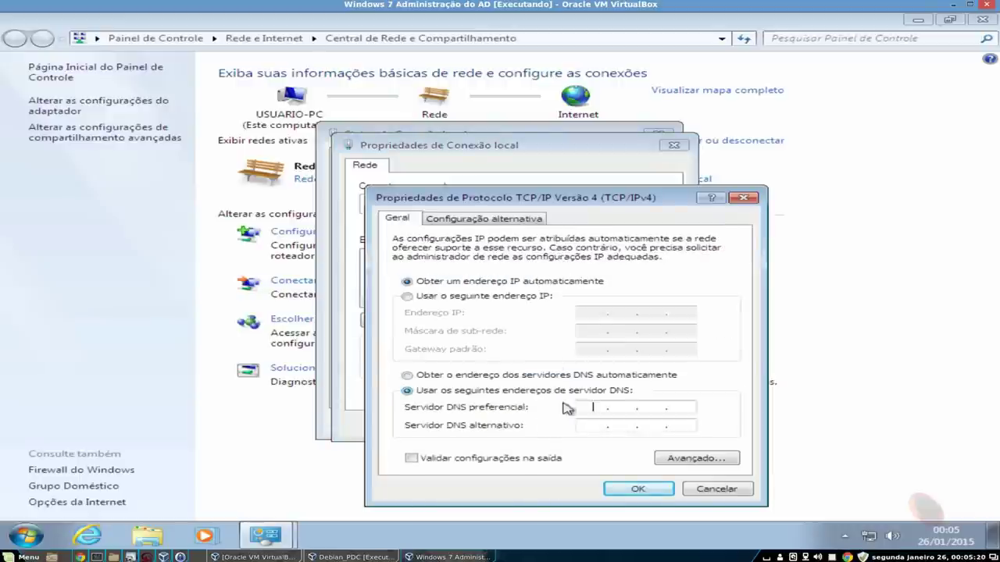
pyautogui.write('192 . ')
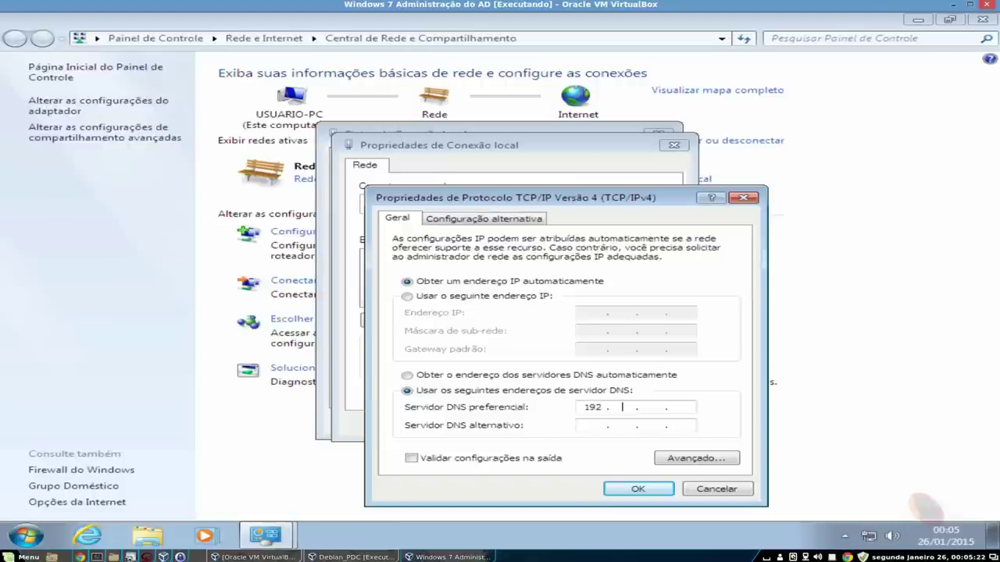
pyautogui.write('168 . 0 . 100')
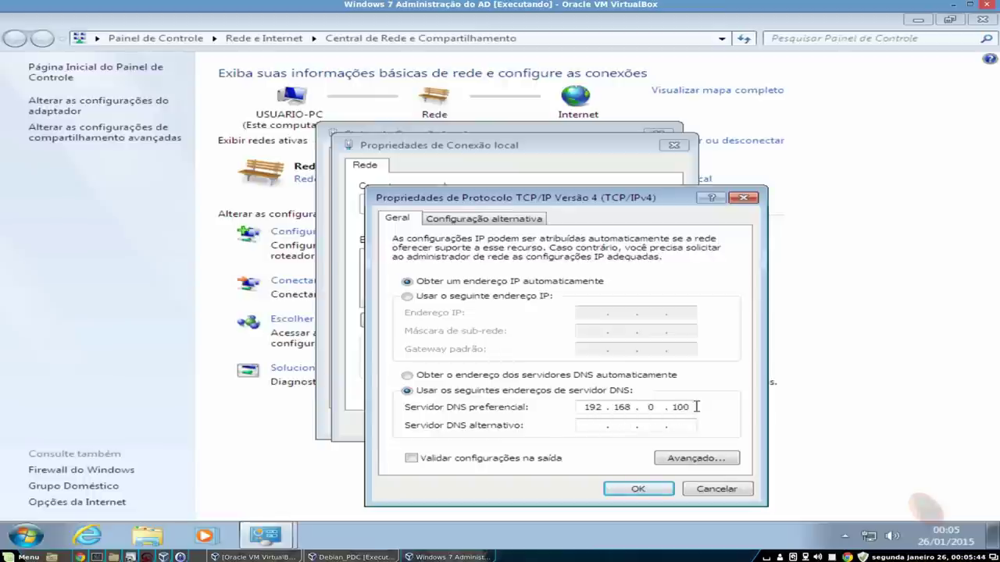
pyautogui.click(638, 489)
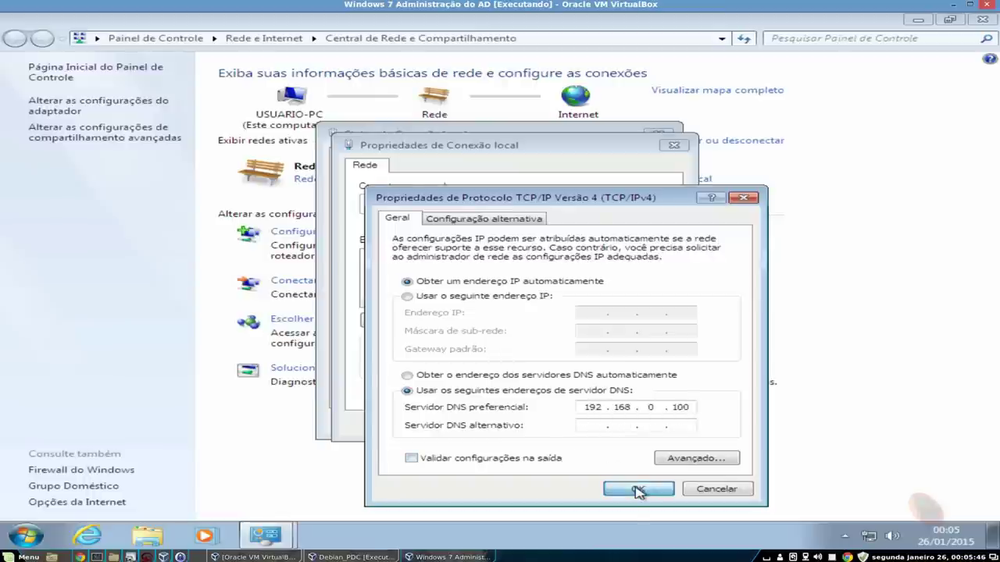
pyautogui.click(572, 425)
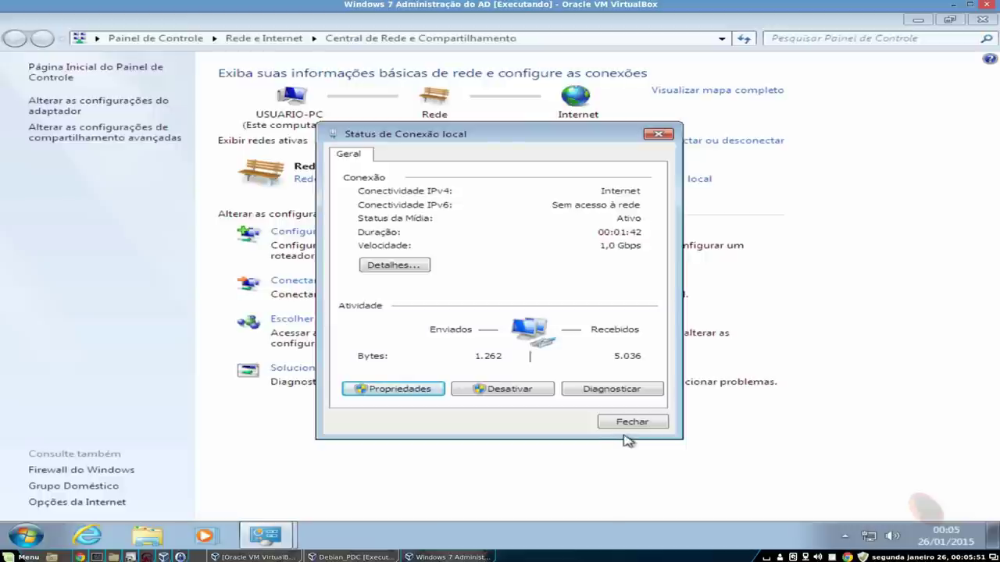
pyautogui.click(634, 422)
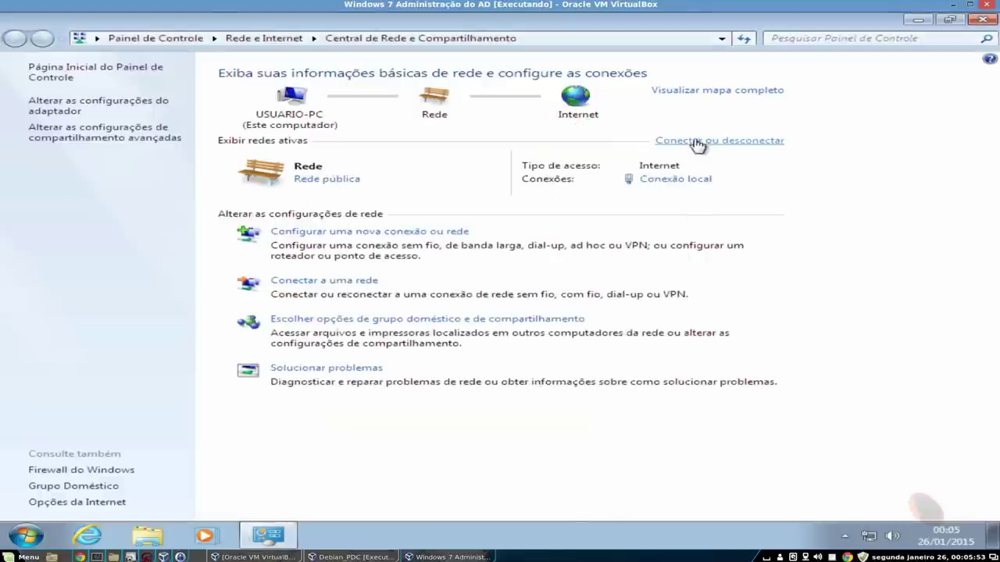
# - Check the connection details (IPv4 192.168.0.105, DNS 192.168.0.100) and close the network windows
pyautogui.click(678, 179)
pyautogui.click(398, 266)
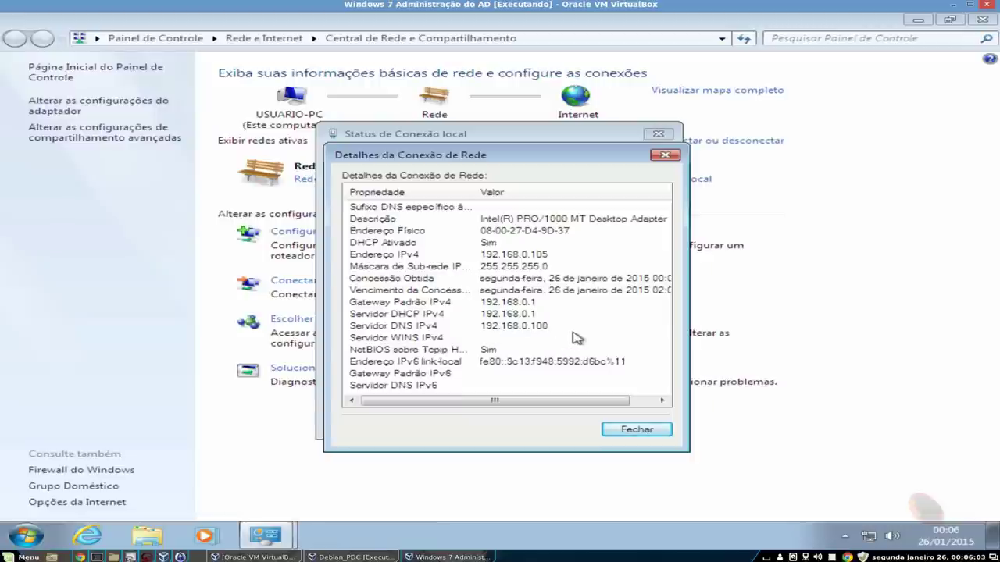
pyautogui.click(637, 435)
pyautogui.click(643, 430)
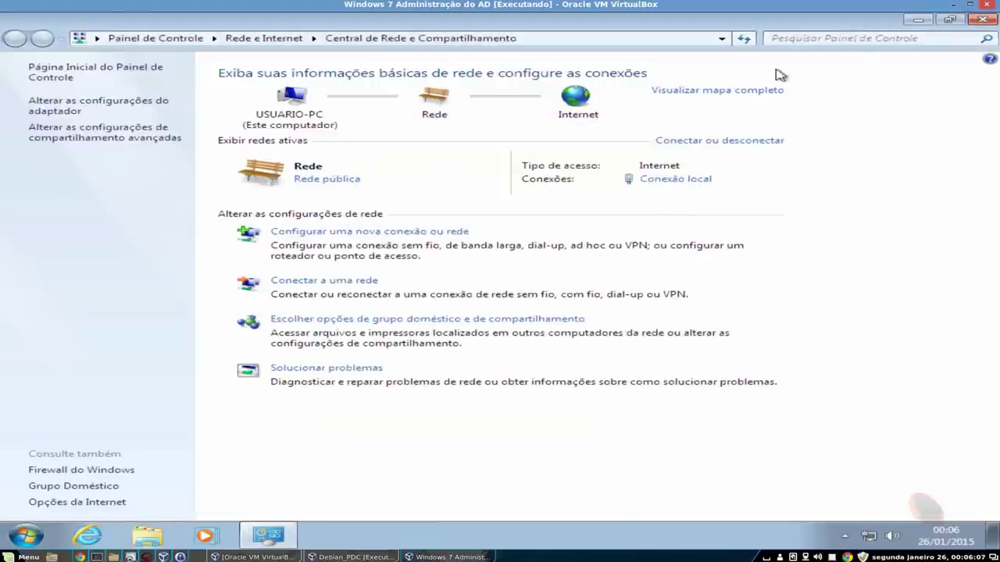
pyautogui.click(989, 23)
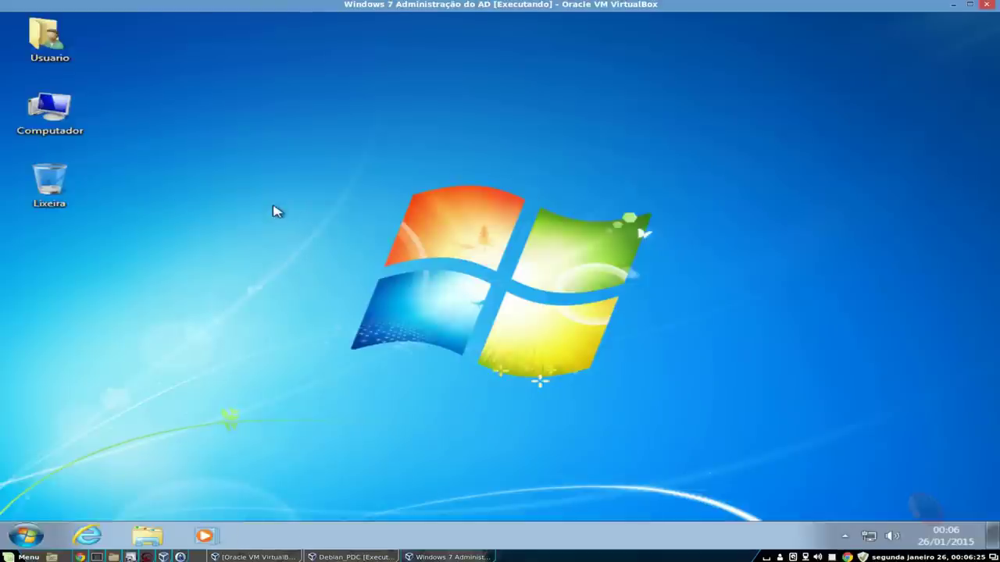
# - Open System Properties from Computador and launch the ID de rede domain-join wizard
pyautogui.rightClick(57, 116)
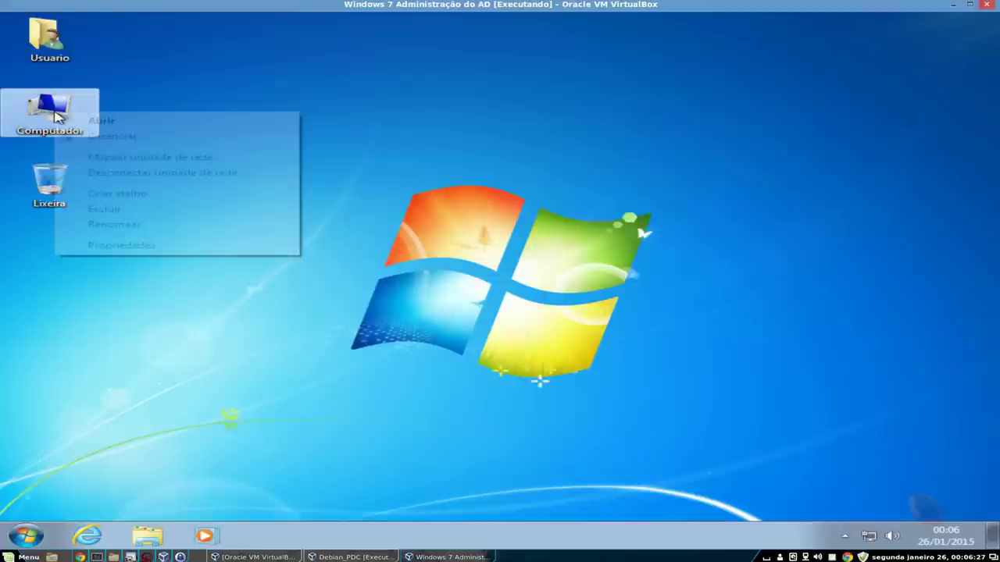
pyautogui.click(114, 247)
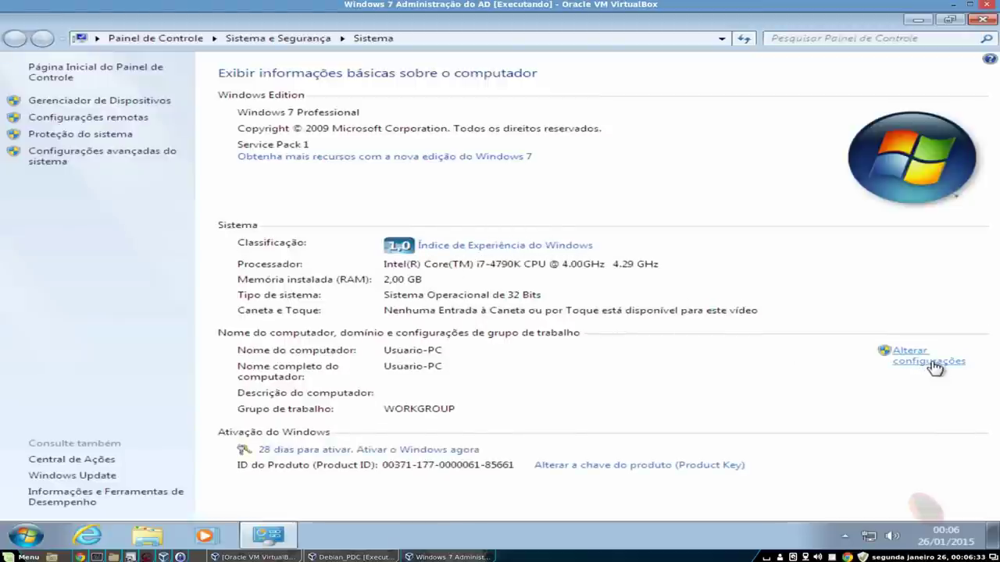
pyautogui.click(930, 362)
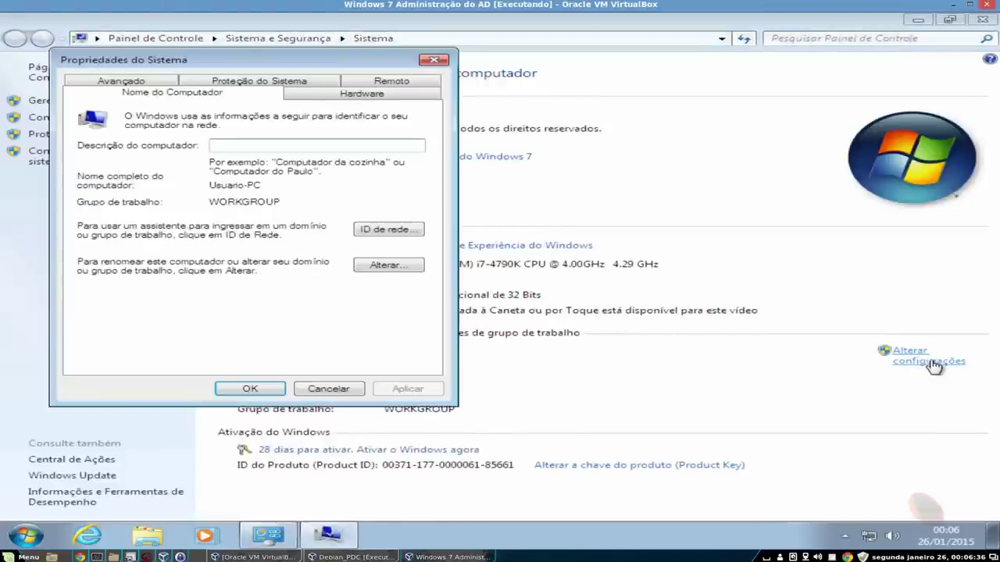
pyautogui.click(385, 229)
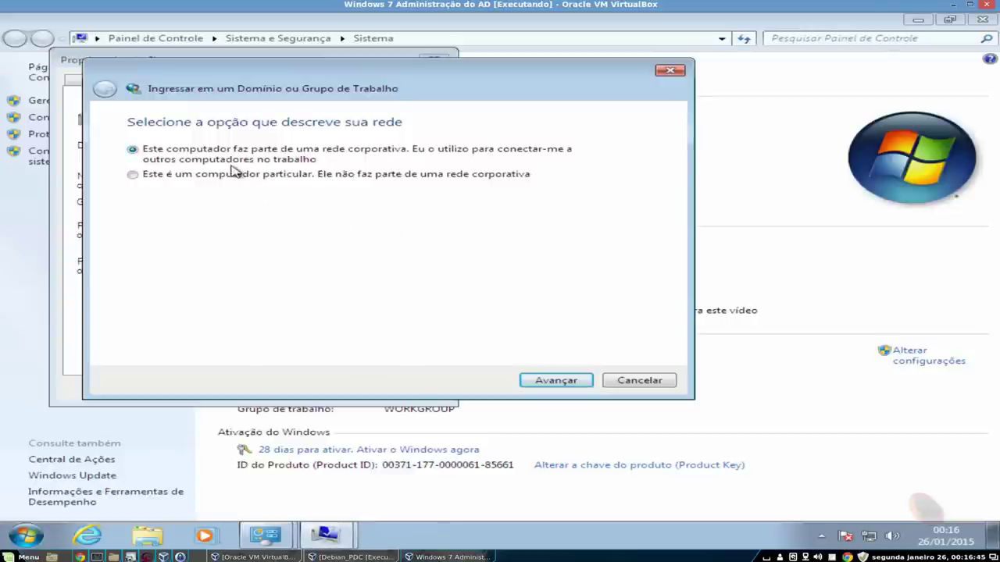
# - Confirm the computer is on a corporate network that uses a domain
pyautogui.click(557, 380)
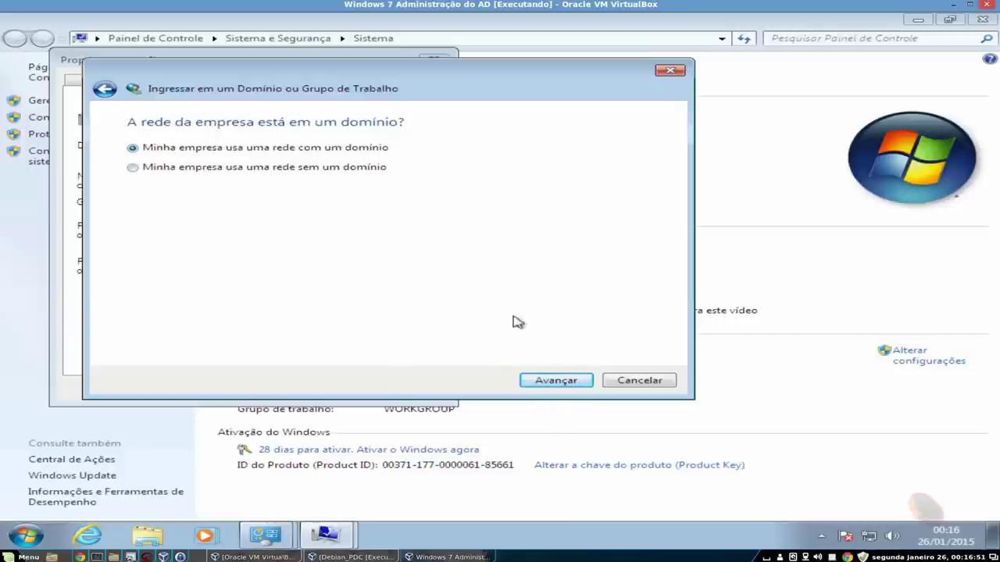
pyautogui.click(554, 382)
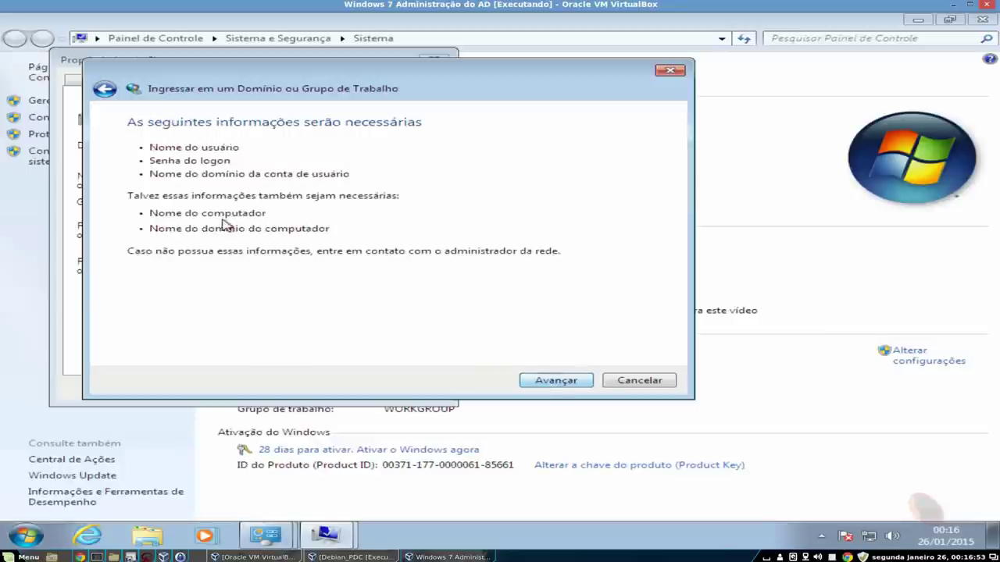
pyautogui.click(553, 381)
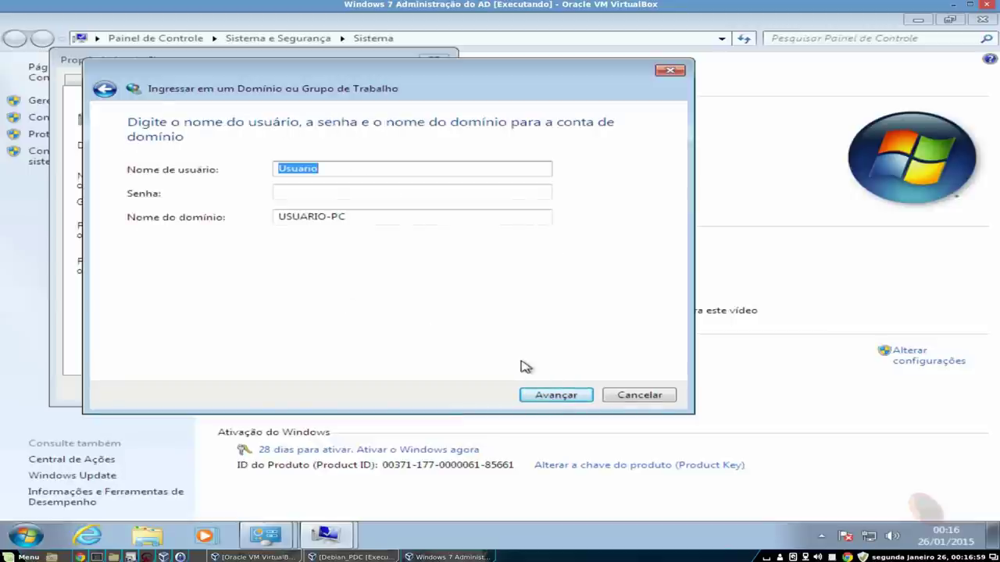
# - Enter the administrator account, its password and domain INTRANET.PROJETOROOT.COM.BR, and continue
pyautogui.write('adminis')
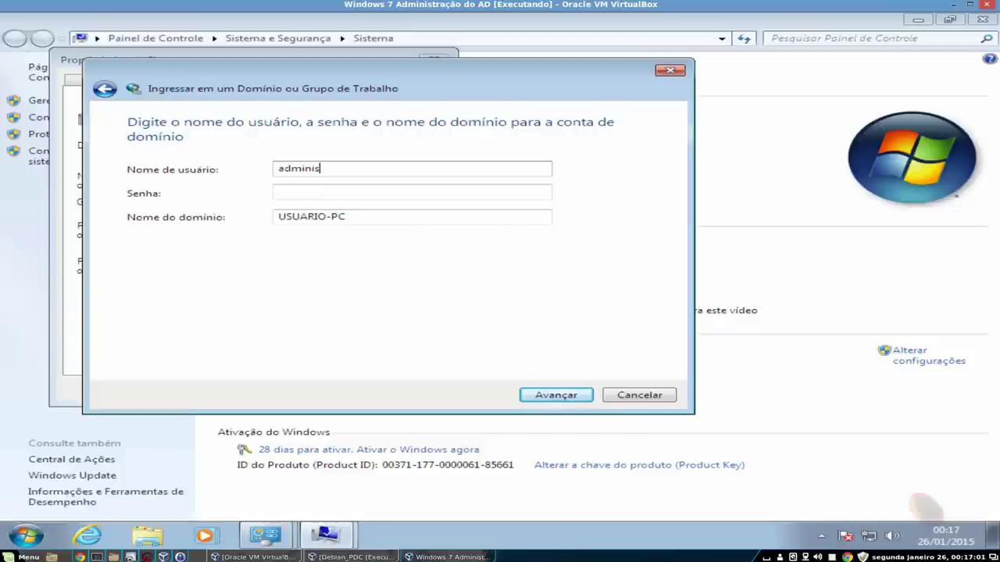
pyautogui.write('trator')
pyautogui.press('Tab')
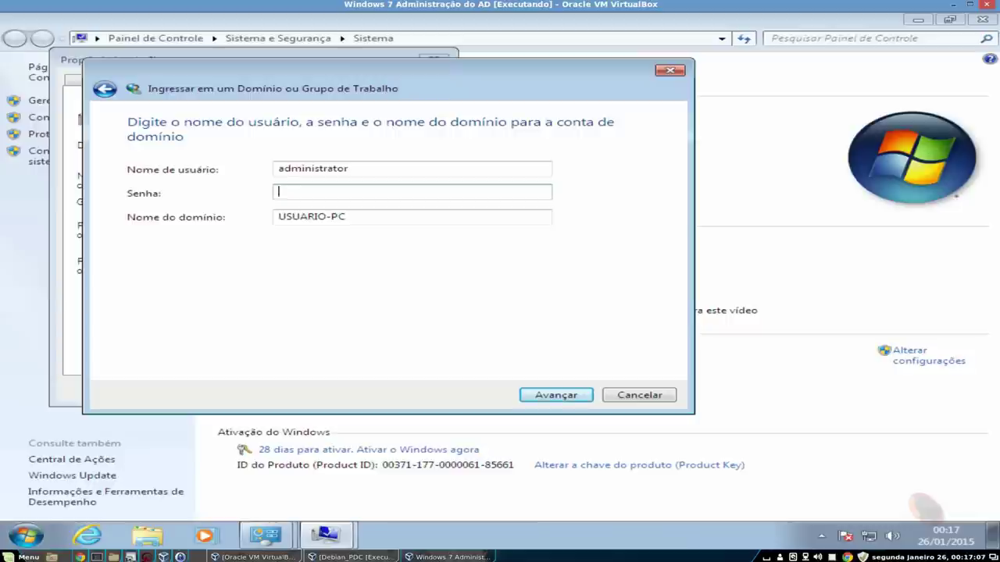
pyautogui.write('•••')
pyautogui.press('BackSpace')
pyautogui.press('Tab')
pyautogui.press('BackSpace')
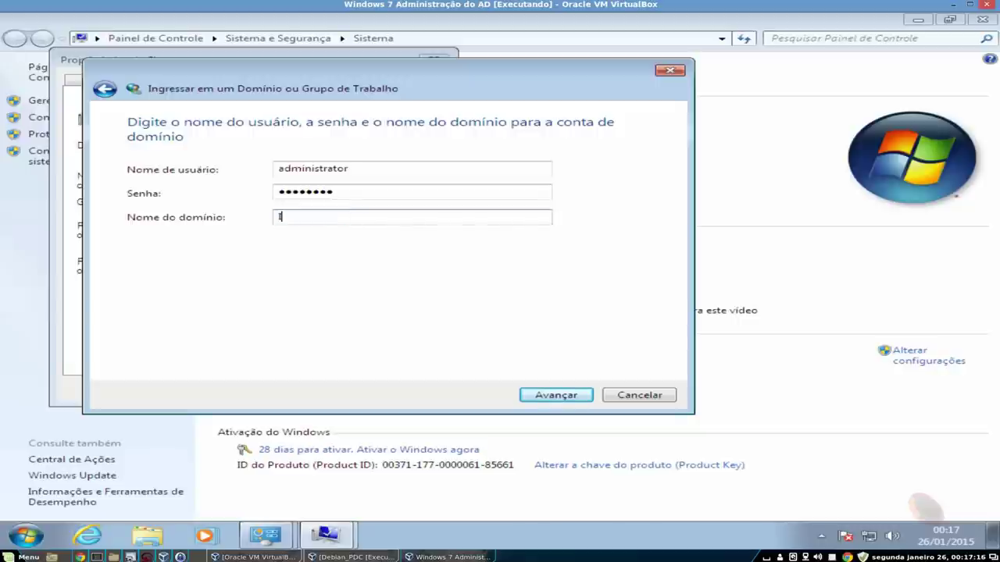
pyautogui.write('INTRANET.PROJET')
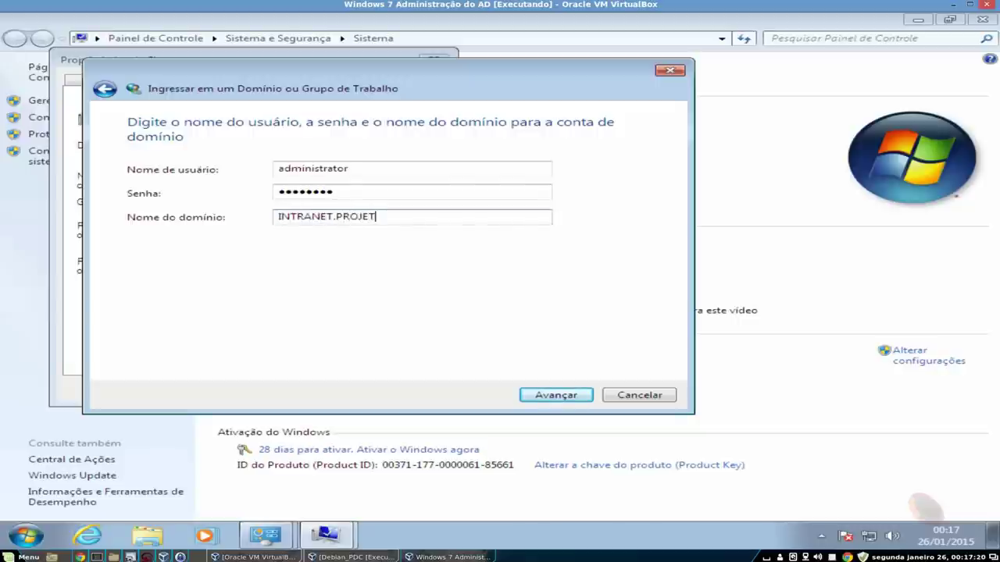
pyautogui.write('OROOT.COM.BR')
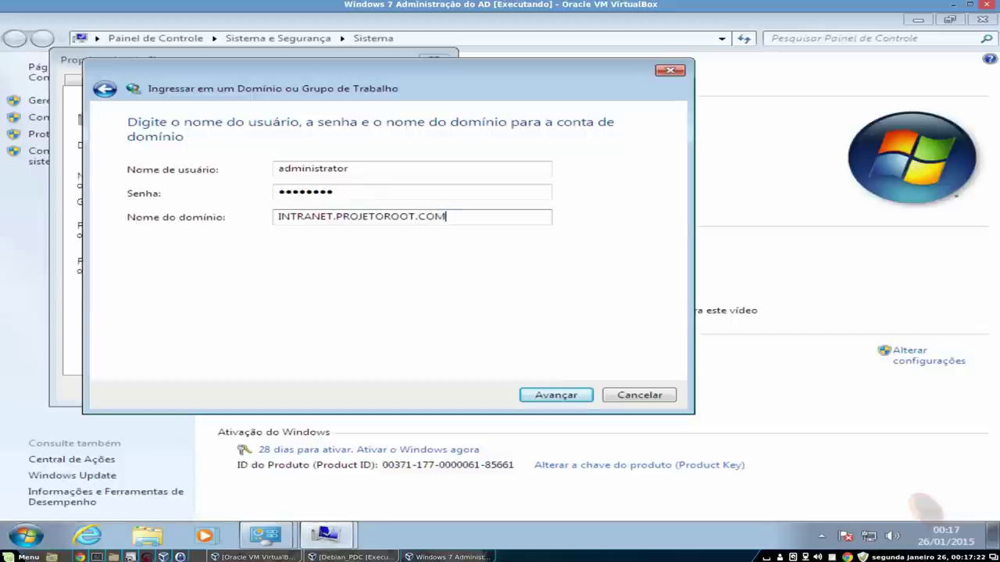
pyautogui.click(552, 397)
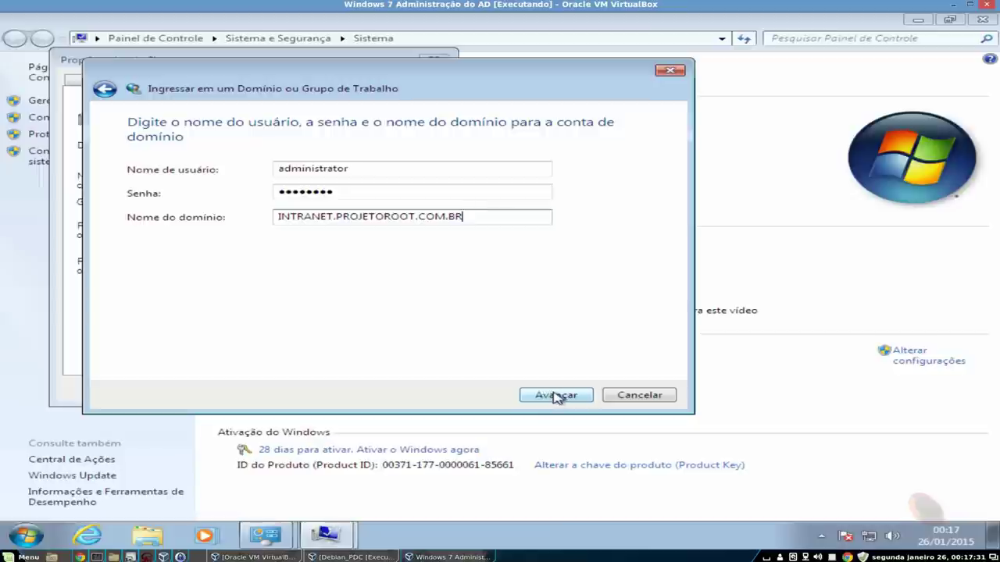
pyautogui.click(556, 397)
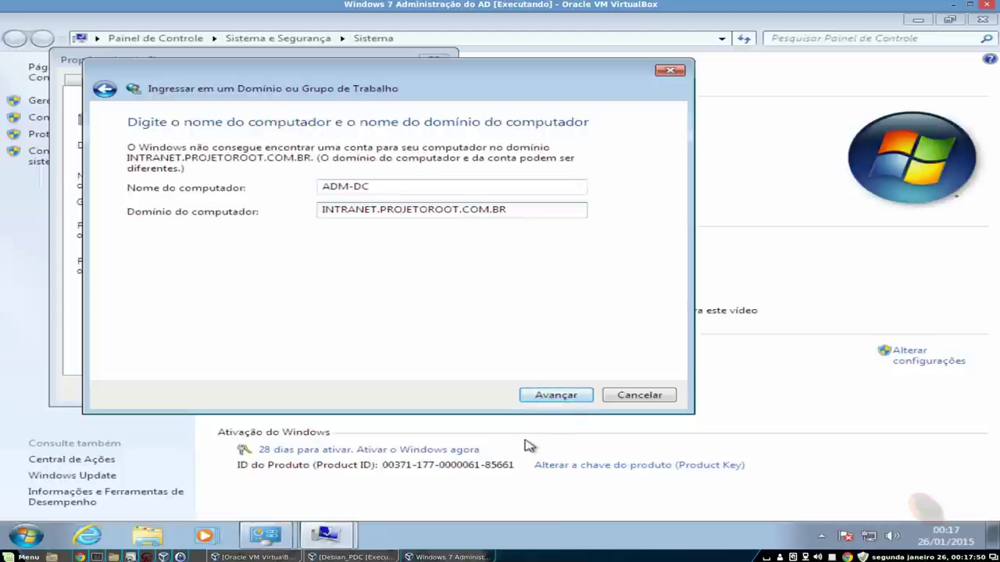
# - Accept computer name ADM-DC and authorize the domain join with the administrator username and password
pyautogui.click(559, 400)
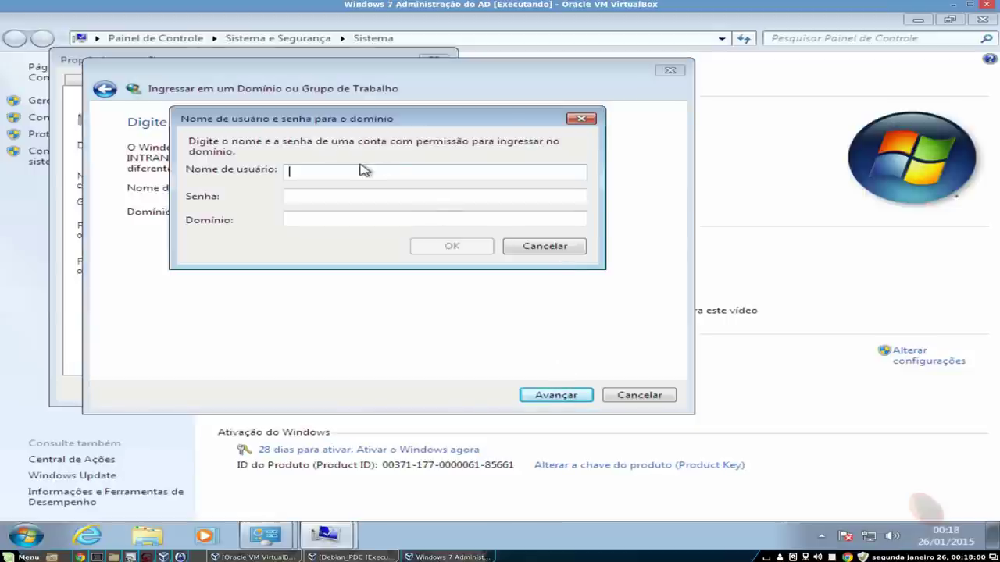
pyautogui.write('administrator')
pyautogui.press('Tab')
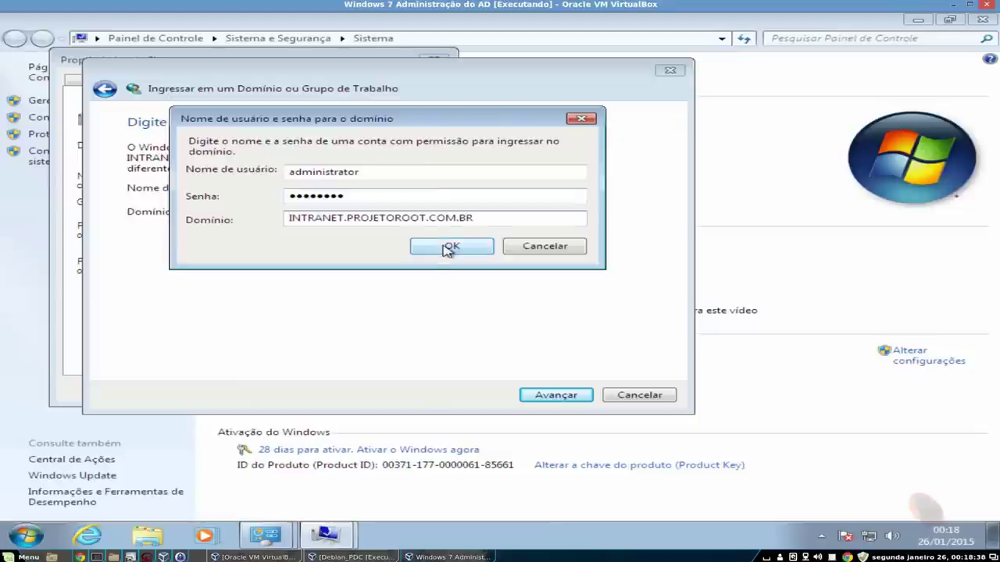
pyautogui.click(449, 247)
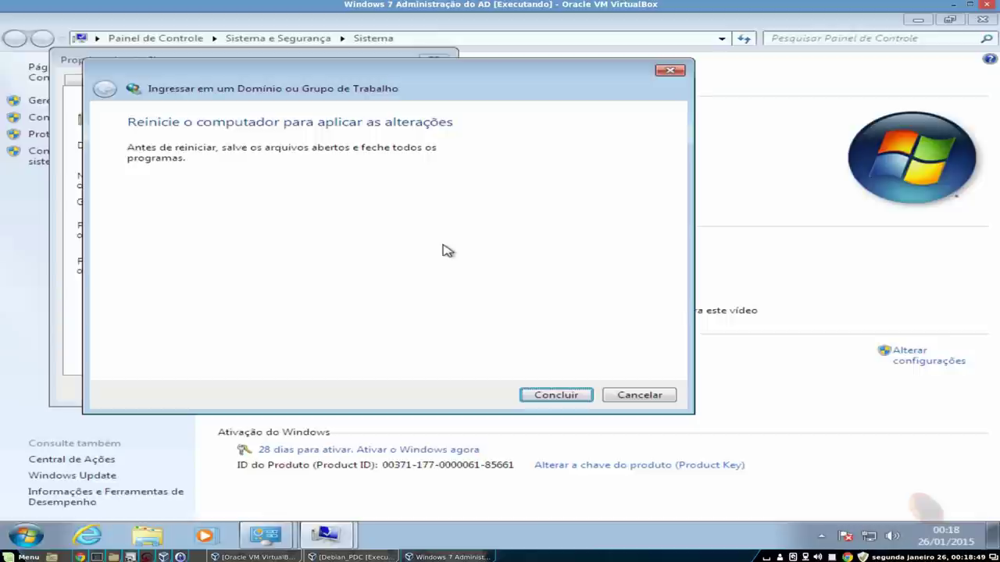
# - Finish the domain join wizard, close System Properties, and restart the guest now
pyautogui.click(556, 397)
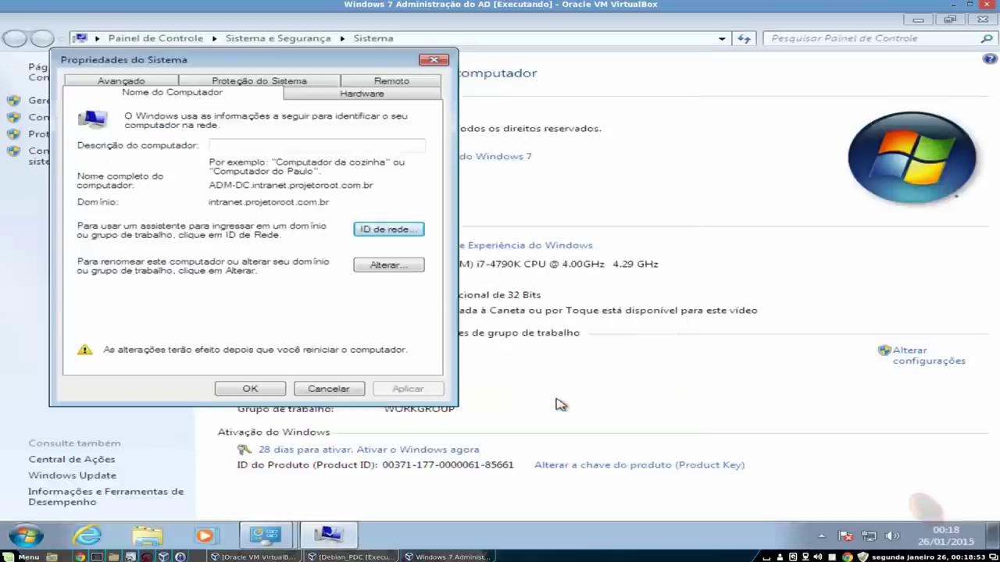
pyautogui.click(252, 388)
pyautogui.click(500, 299)
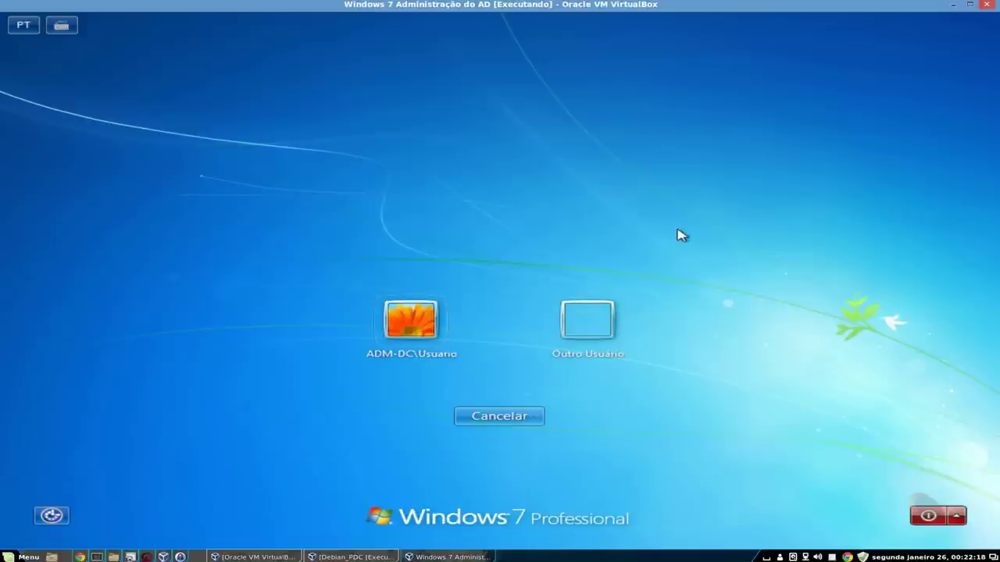
# - Choose Outro Usuário and begin entering the domain administrator's username
pyautogui.click(586, 317)
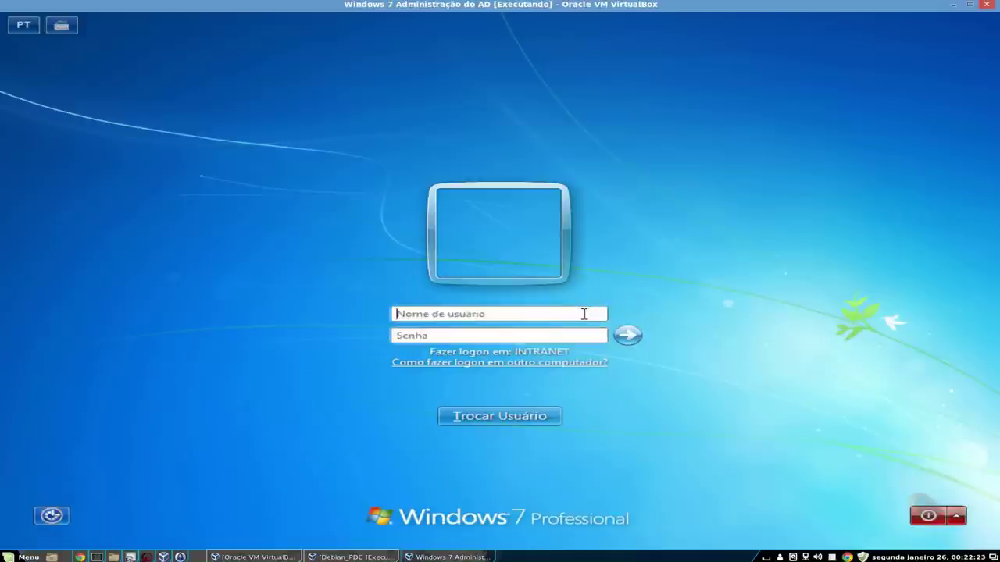
pyautogui.write('a')
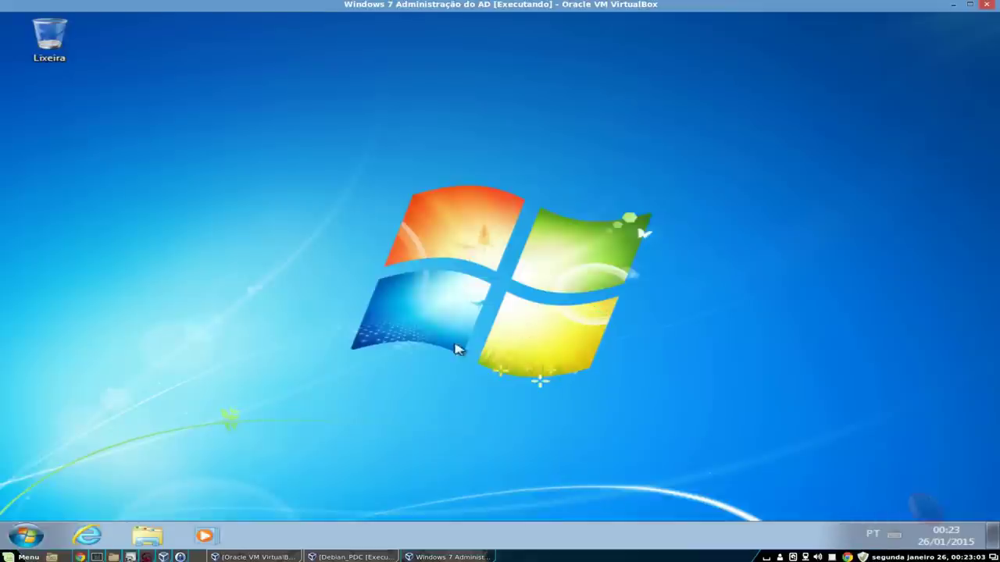
pyautogui.click(26, 536)
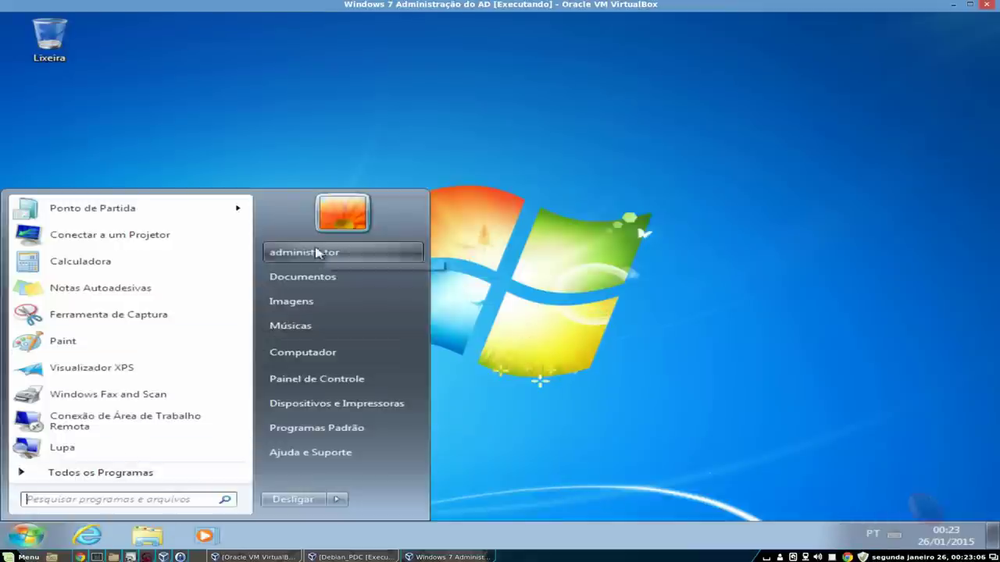
pyautogui.rightClick(298, 356)
pyautogui.click(335, 474)
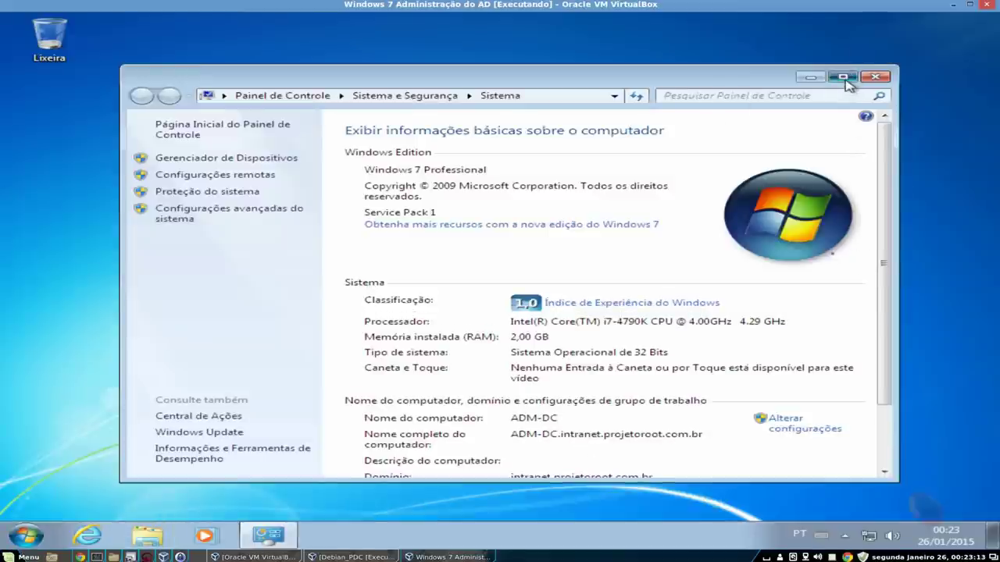
pyautogui.click(844, 77)
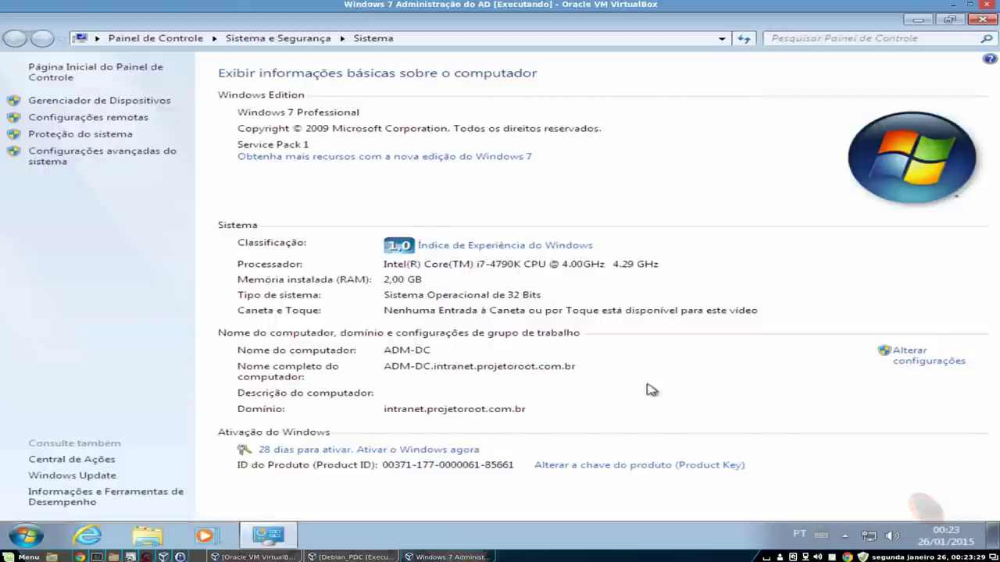
pyautogui.click(987, 21)
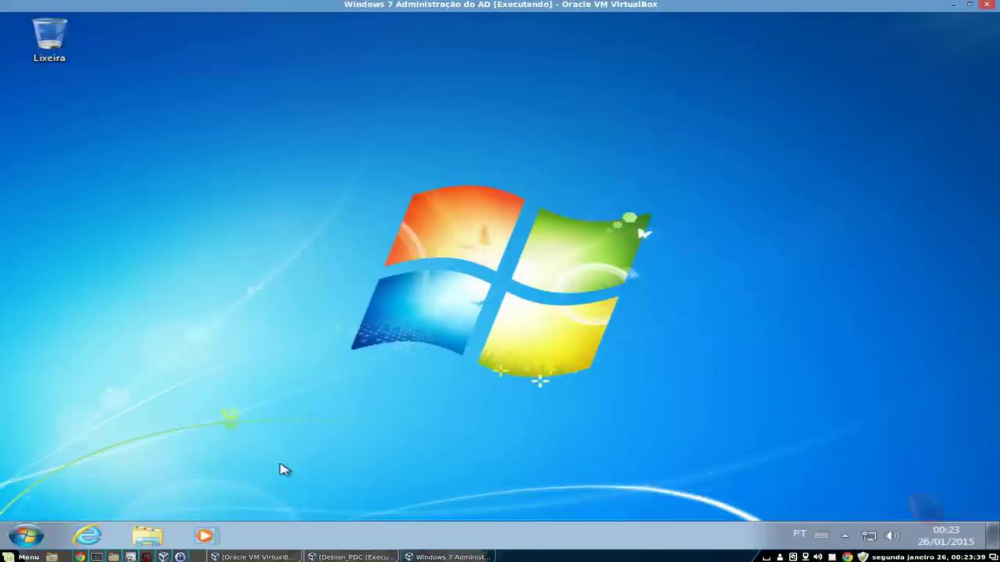
# - Open Ferramentas Administrativas from Painel de Controle via Start and Todos os Programas
pyautogui.click(27, 535)
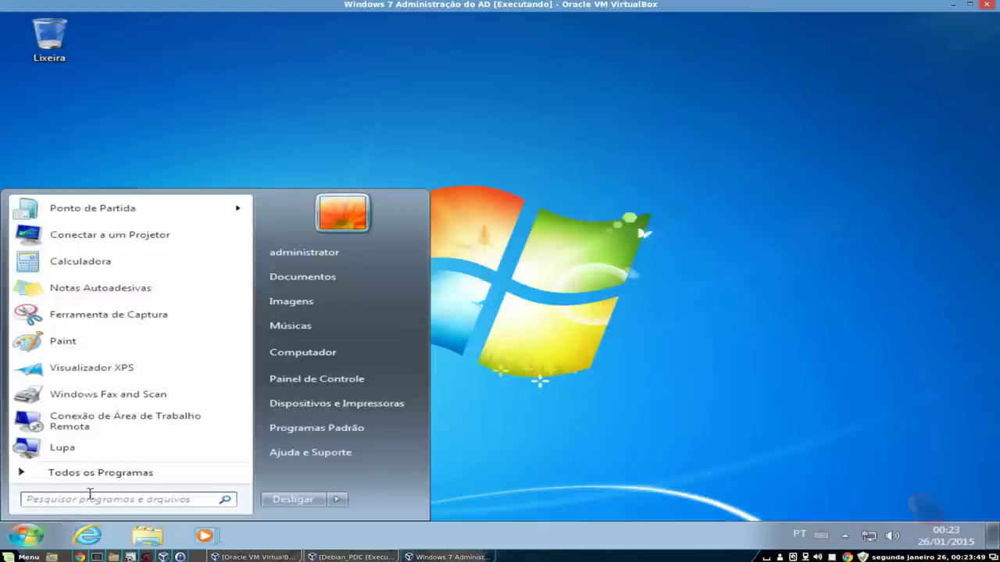
pyautogui.click(116, 475)
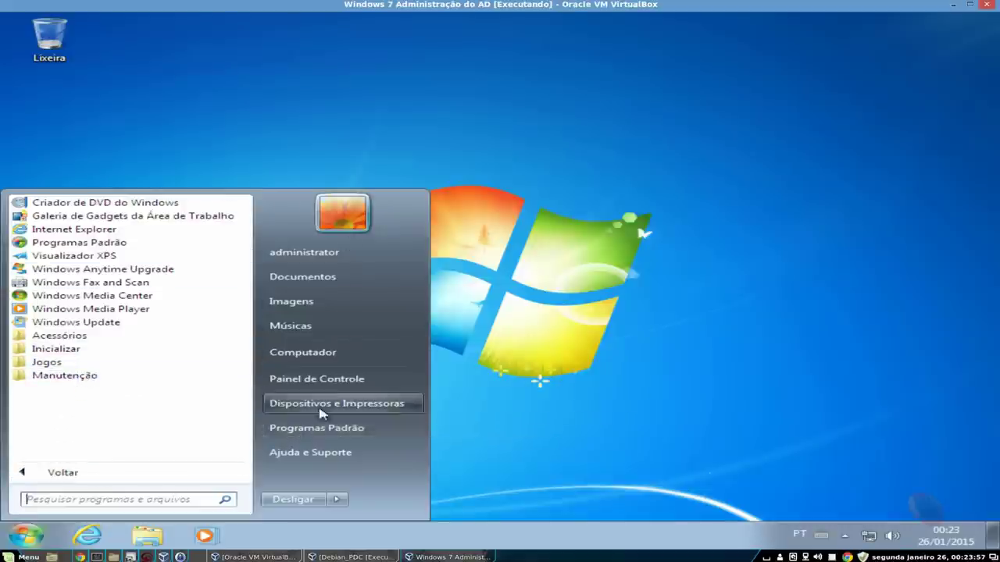
pyautogui.click(346, 379)
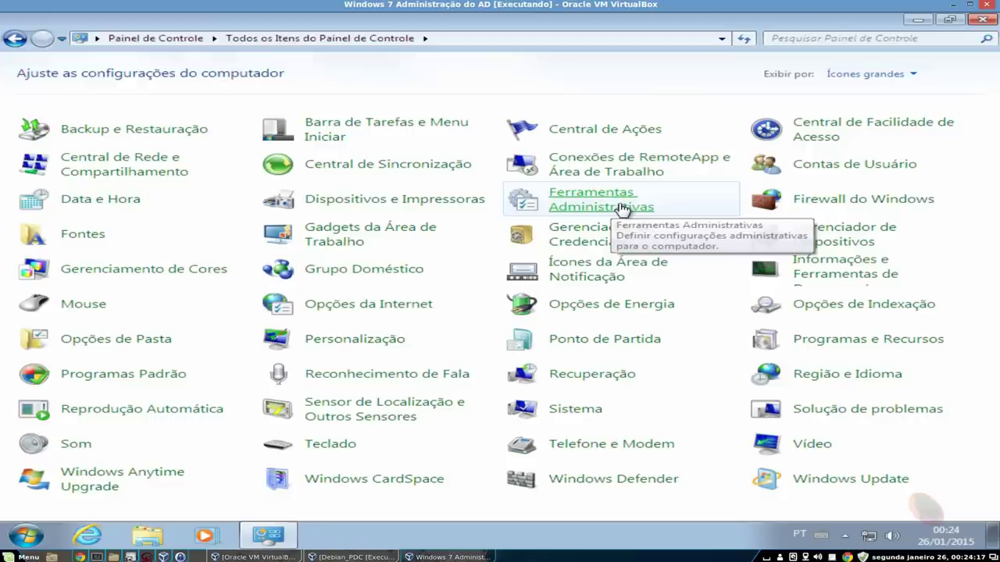
pyautogui.click(592, 206)
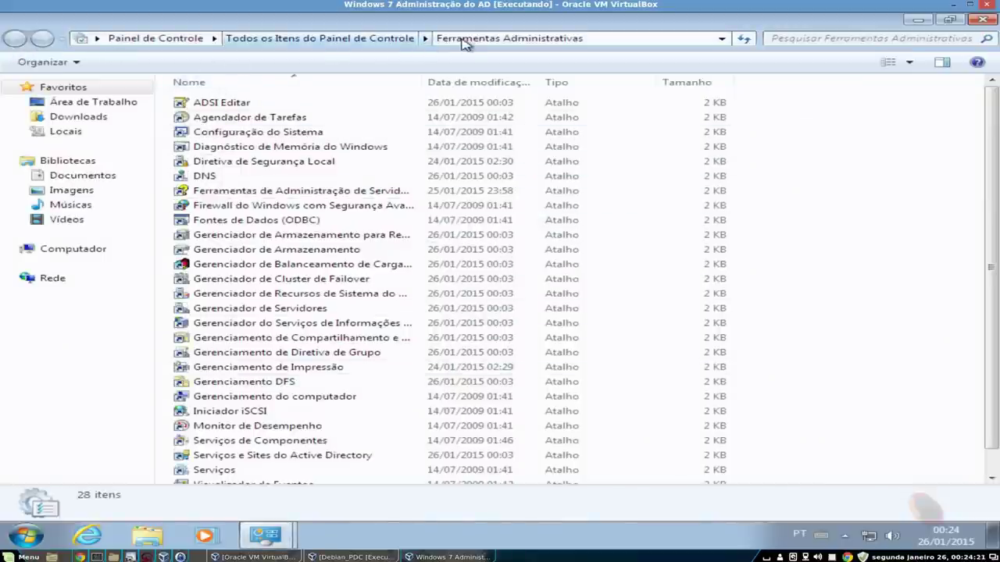
# - Create a desktop shortcut to Ferramentas Administrativas and close the Control Panel
pyautogui.click(404, 39)
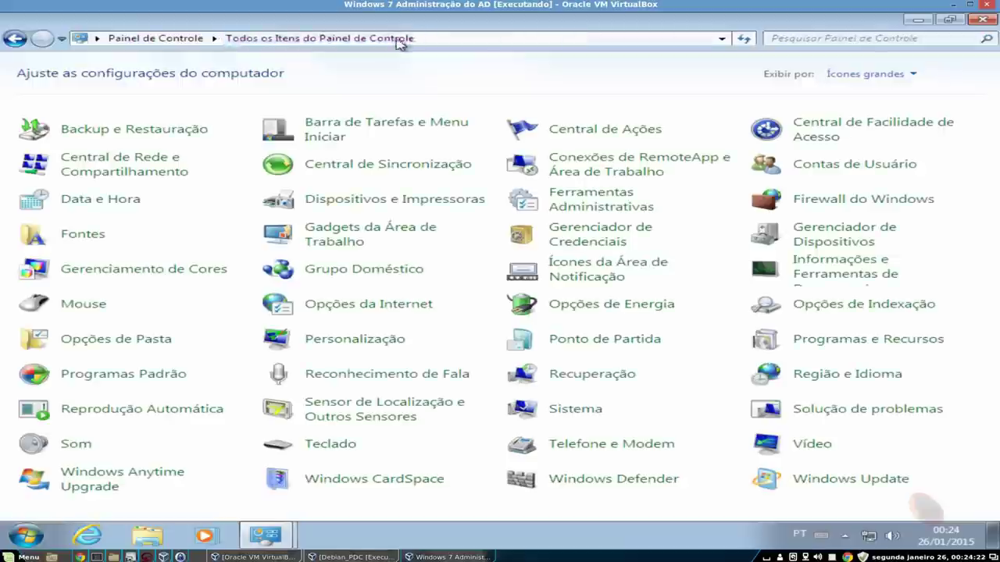
pyautogui.rightClick(584, 195)
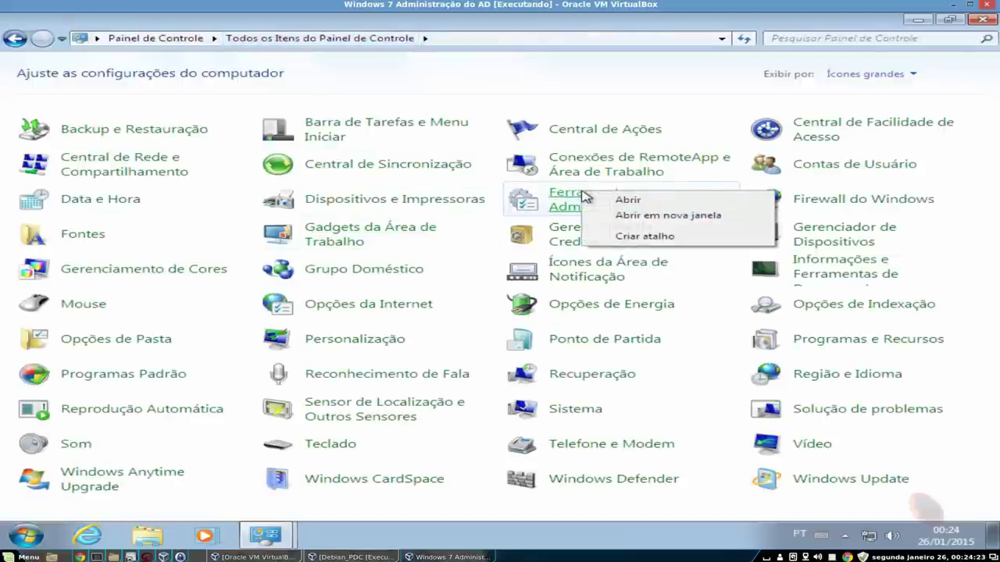
pyautogui.click(645, 237)
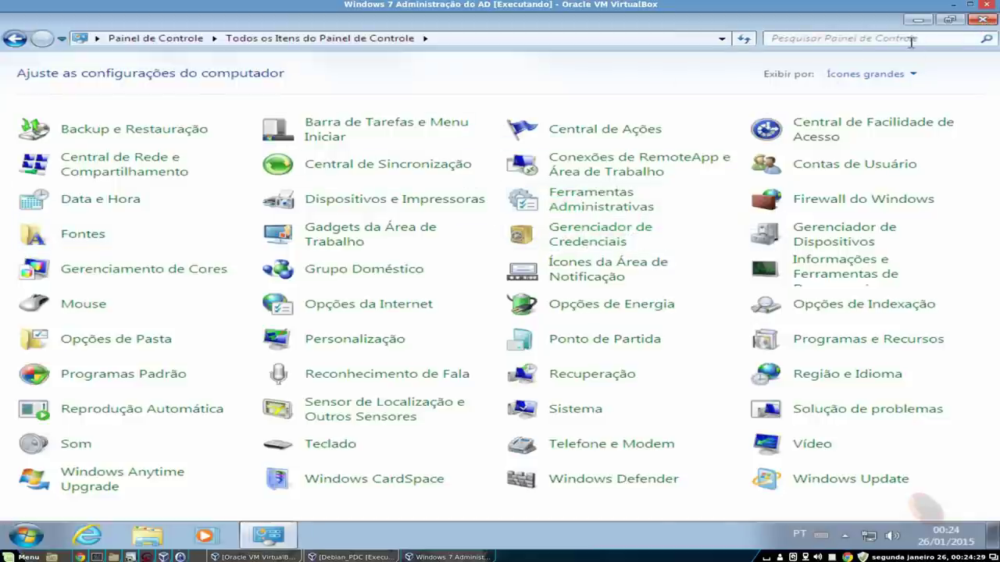
pyautogui.click(983, 19)
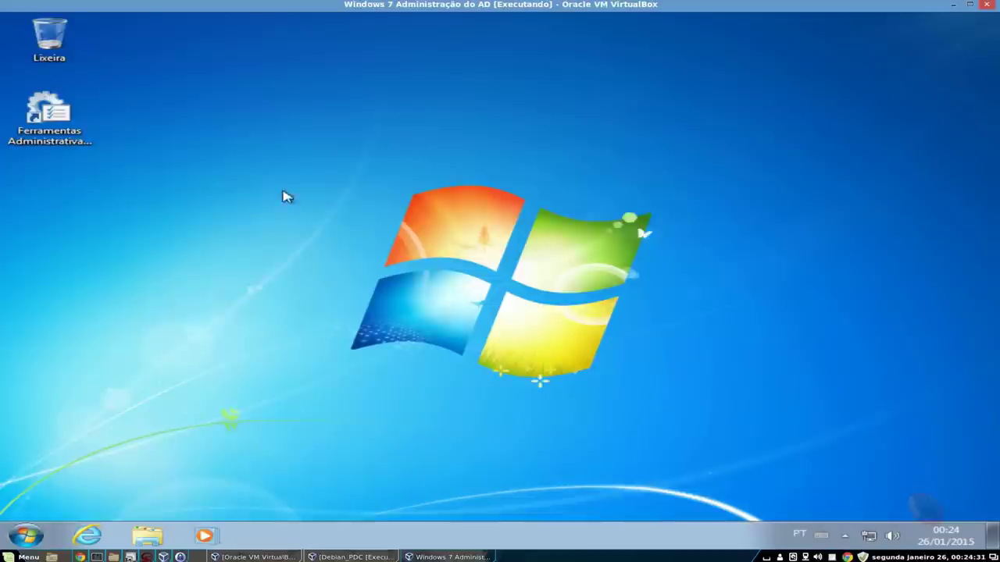
# - Open the tools list from the new desktop shortcut and widen its Nome column
pyautogui.doubleClick(56, 123)
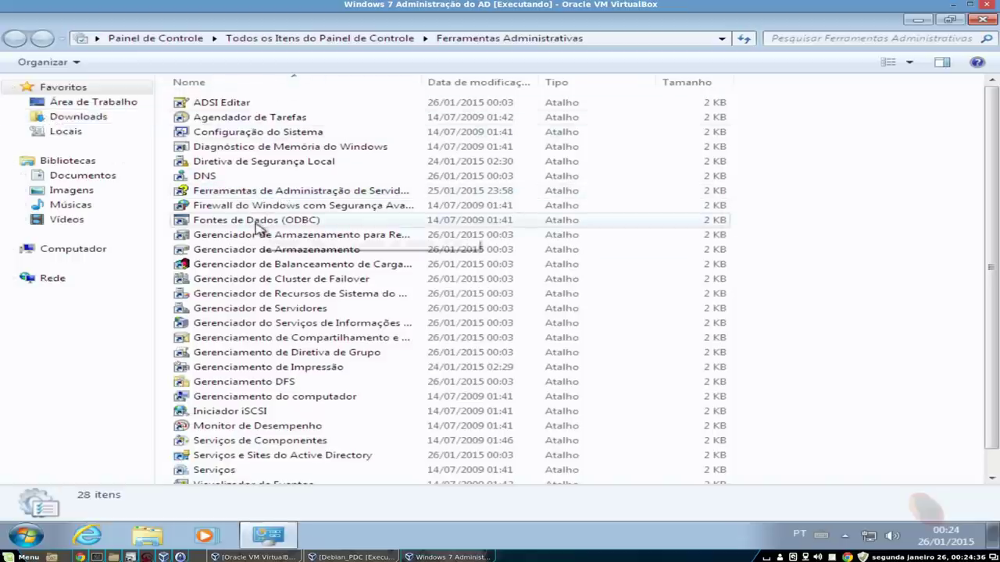
pyautogui.scroll(-1, 258, 227)
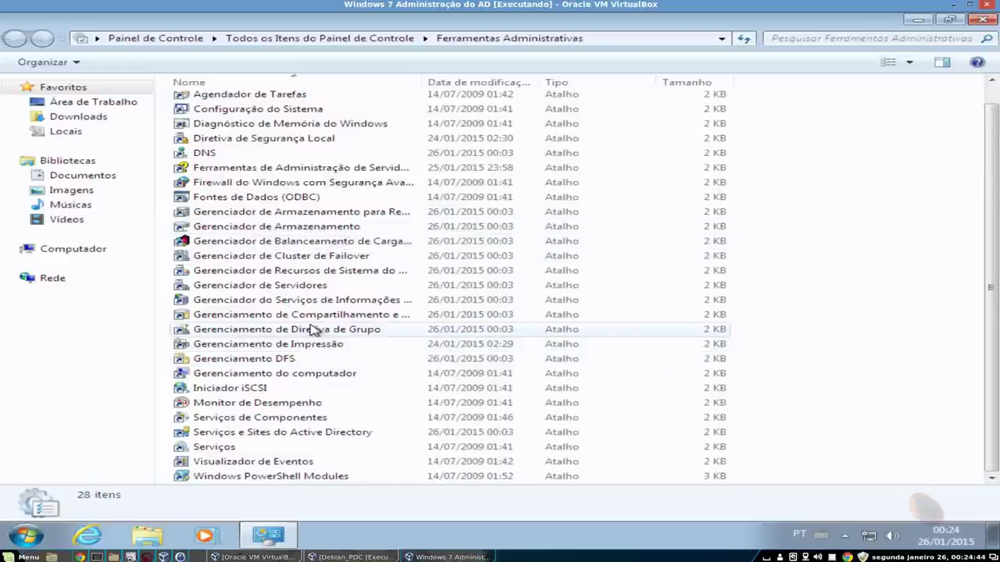
pyautogui.scroll(1, 328, 328)
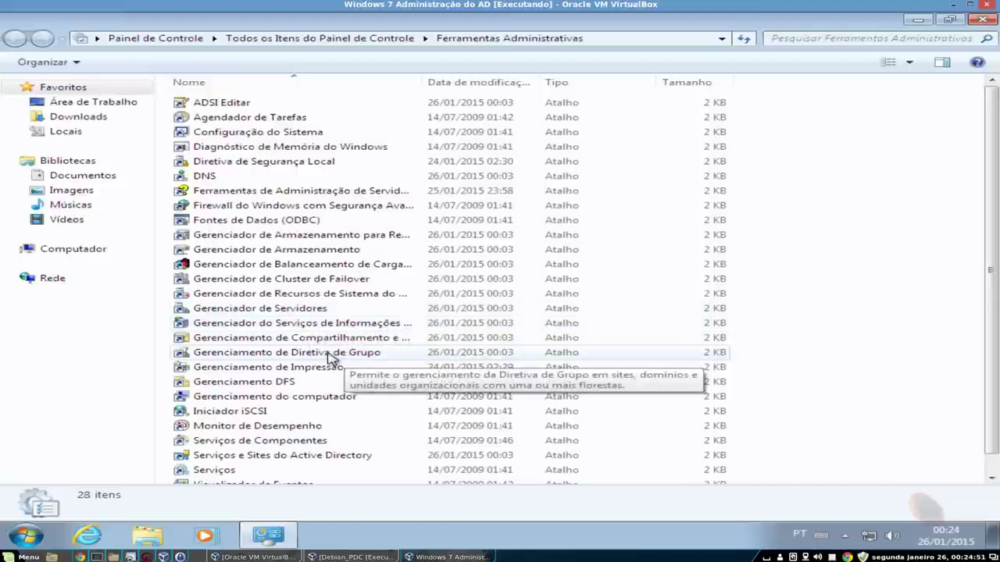
pyautogui.moveTo(422, 82); pyautogui.dragTo(551, 78)
pyautogui.scroll(-1, 296, 408)
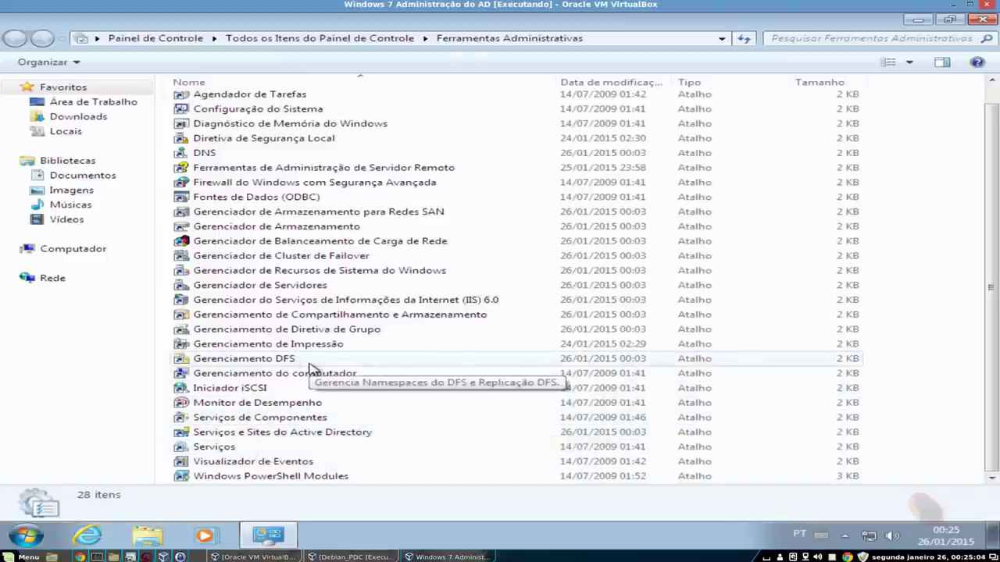
pyautogui.scroll(1, 328, 361)
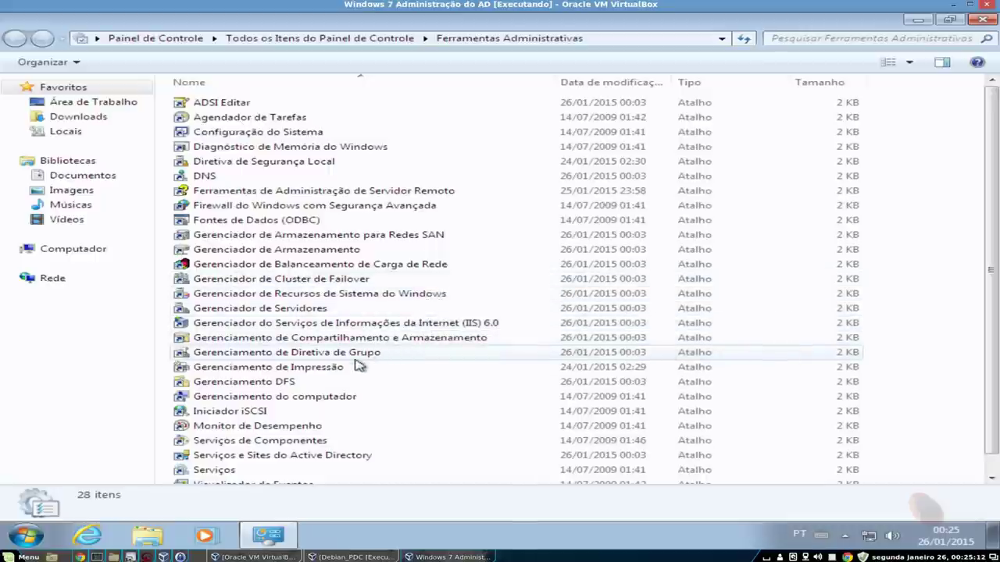
pyautogui.click(26, 535)
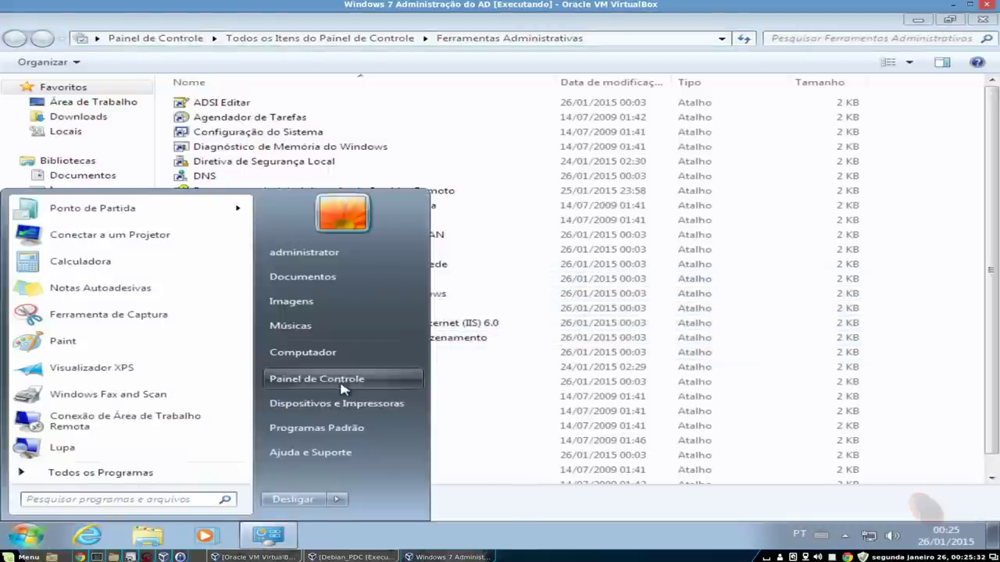
# - Reach Ativar ou desativar recursos do Windows through Painel de Controle and Programas e Recursos
pyautogui.click(317, 378)
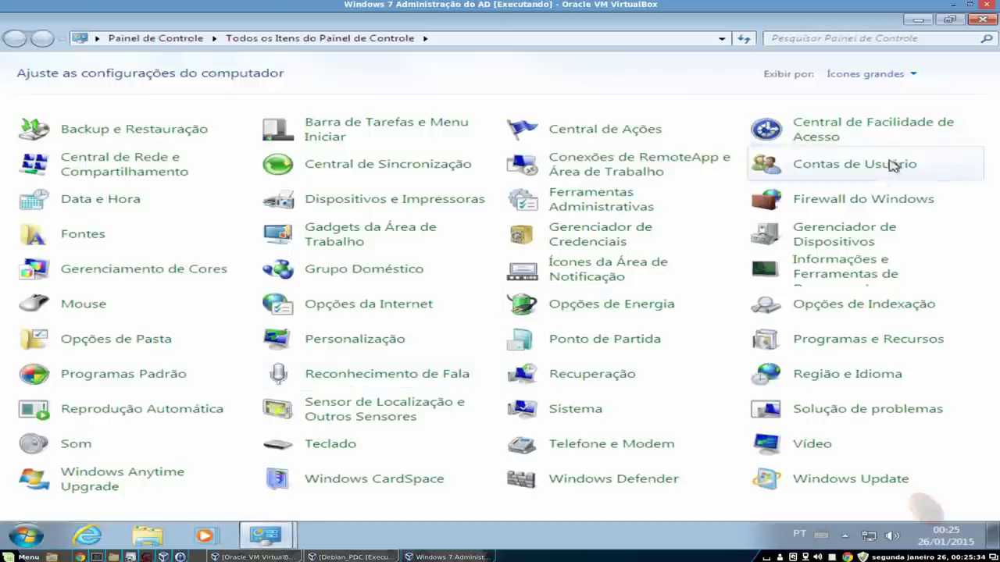
pyautogui.click(842, 346)
pyautogui.click(126, 122)
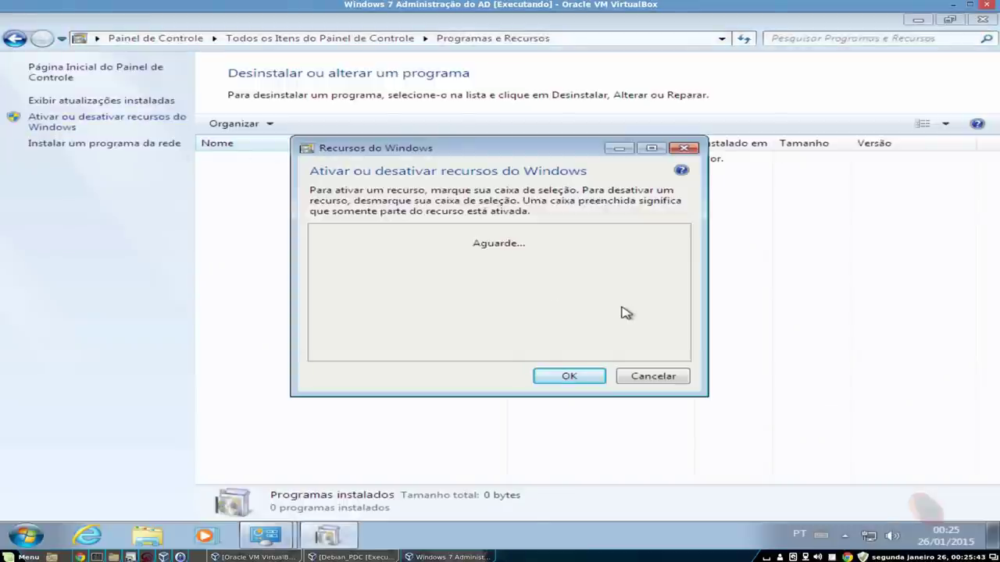
pyautogui.scroll(-1, 457, 320)
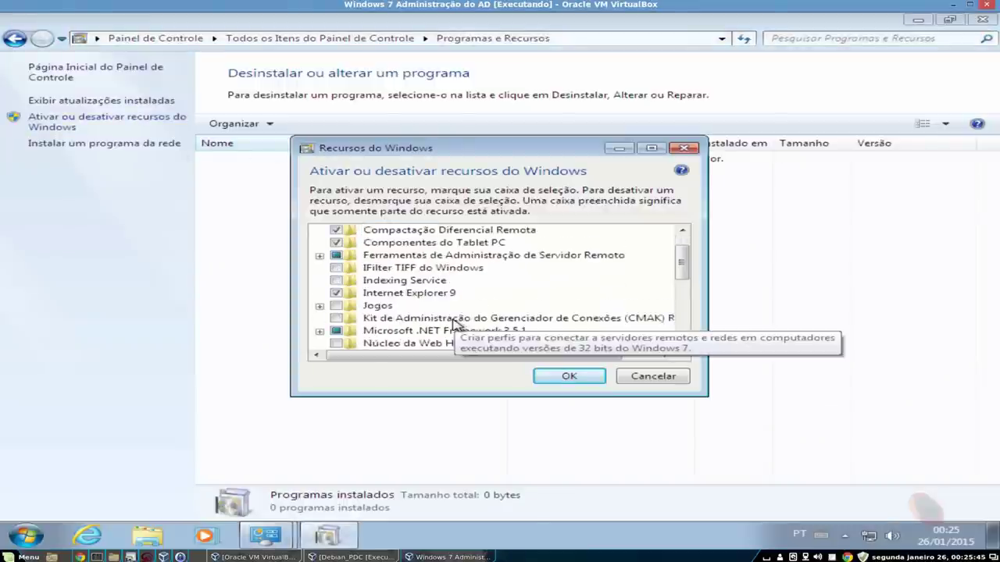
pyautogui.scroll(-1, 456, 324)
pyautogui.scroll(-2, 501, 334)
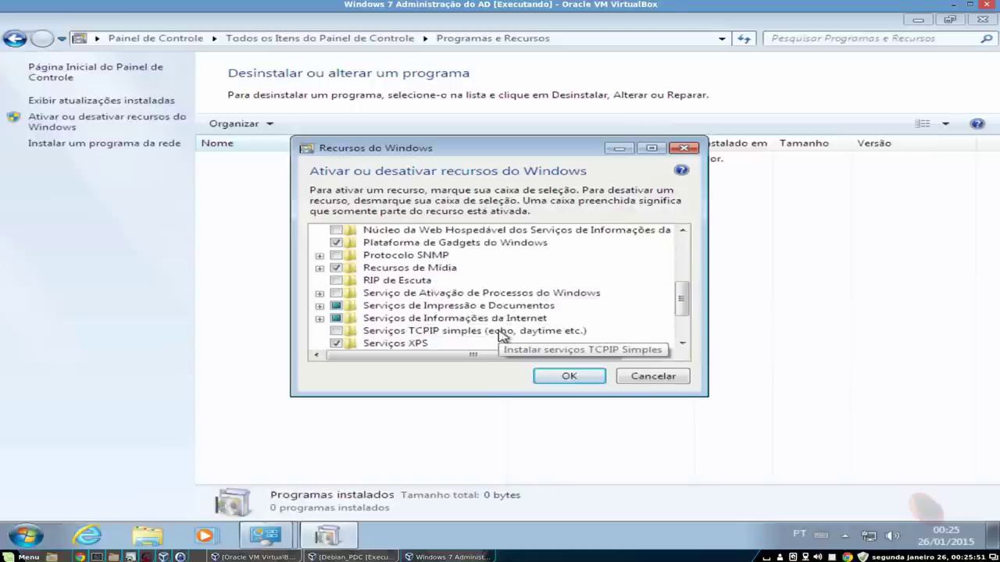
pyautogui.scroll(-1, 501, 334)
pyautogui.scroll(4, 501, 336)
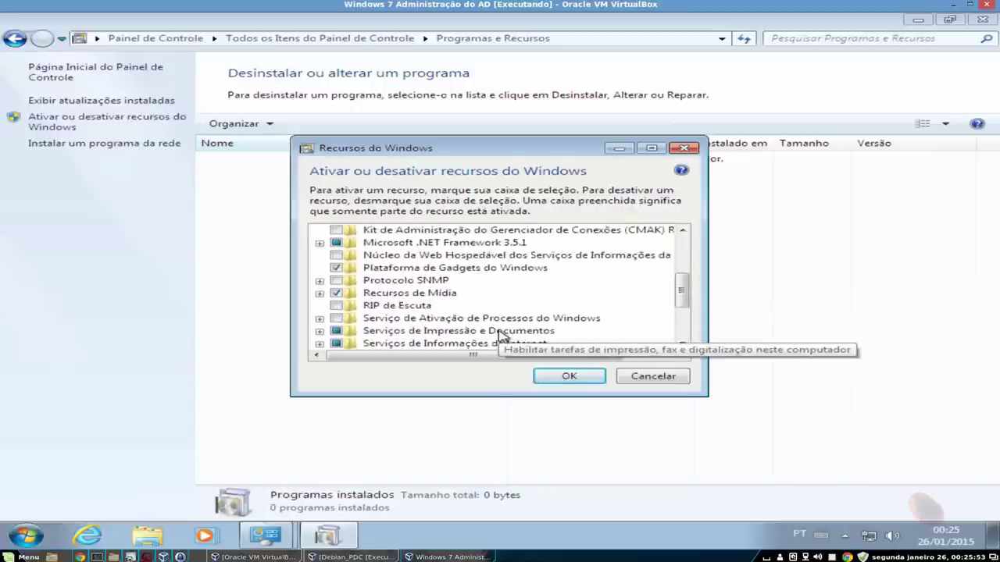
# - Enable RSAT role administration tools, feature administration tools and Gerenciador de Servidores, then apply
pyautogui.click(339, 257)
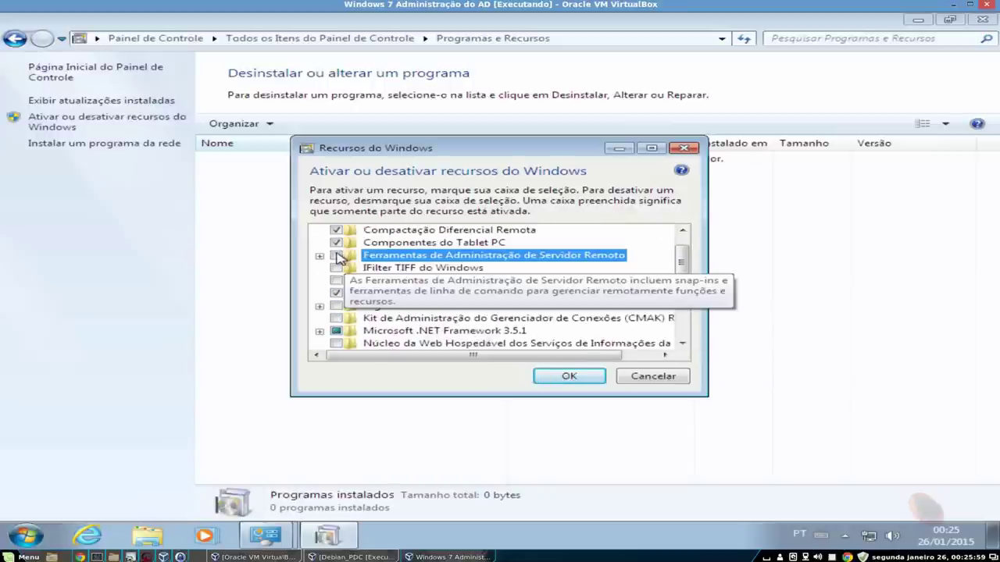
pyautogui.click(319, 256)
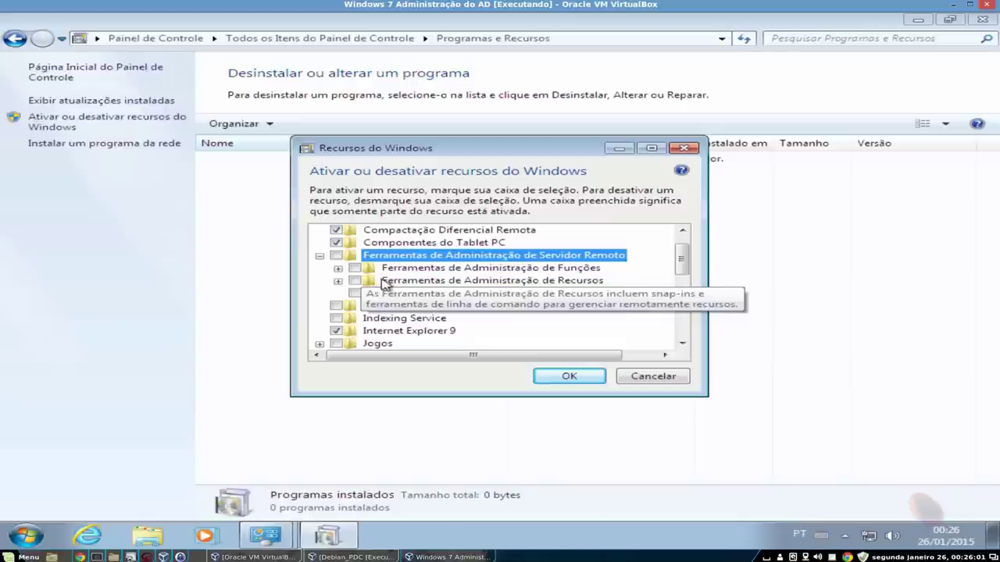
pyautogui.click(354, 268)
pyautogui.click(355, 280)
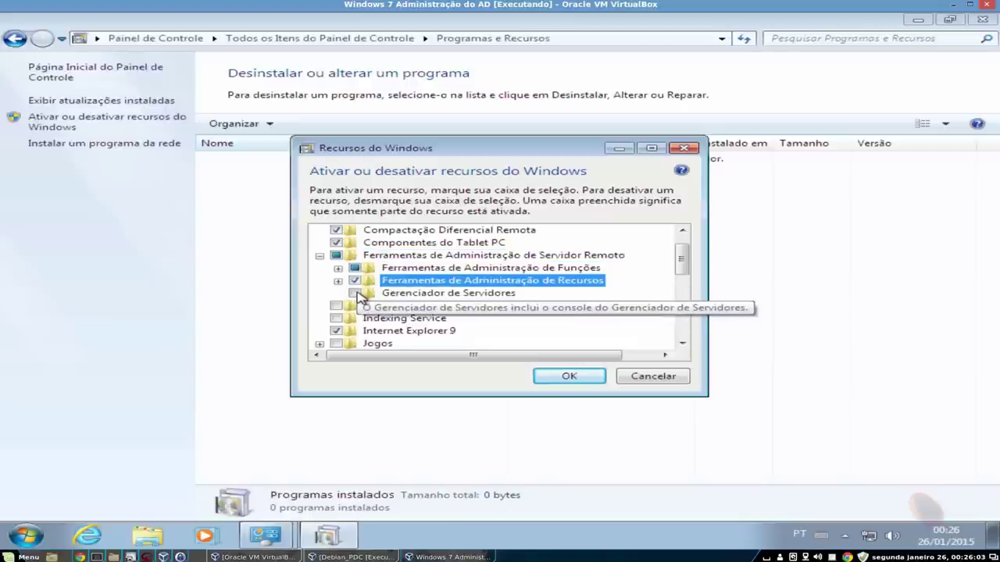
pyautogui.click(356, 295)
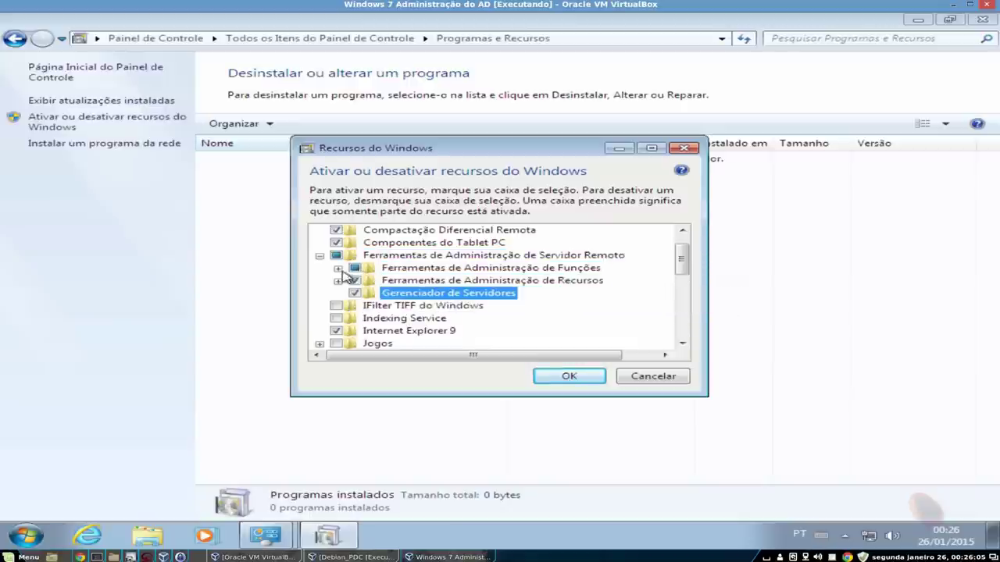
pyautogui.click(338, 268)
pyautogui.scroll(-5, 375, 336)
pyautogui.scroll(5, 391, 344)
pyautogui.click(320, 255)
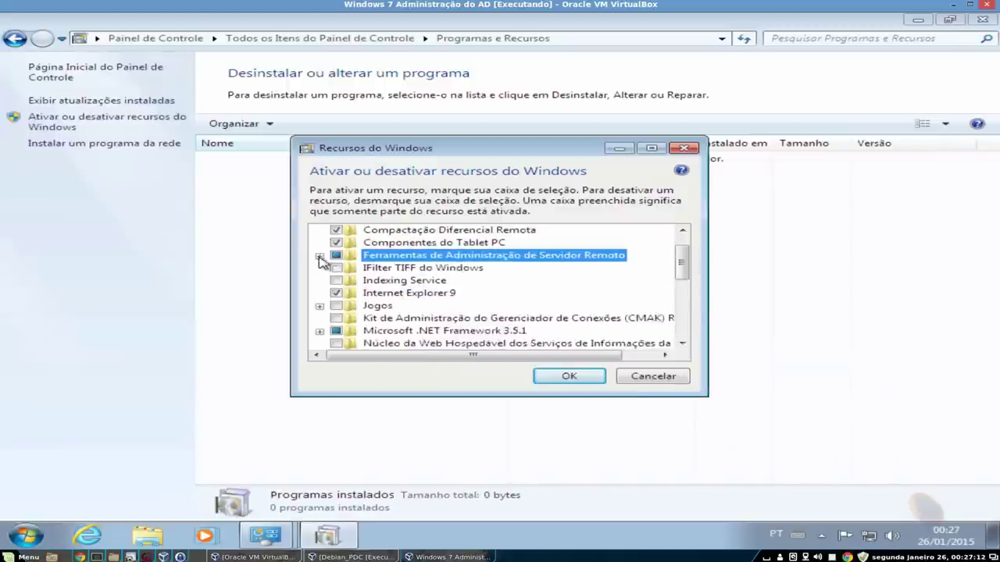
pyautogui.scroll(-4, 595, 346)
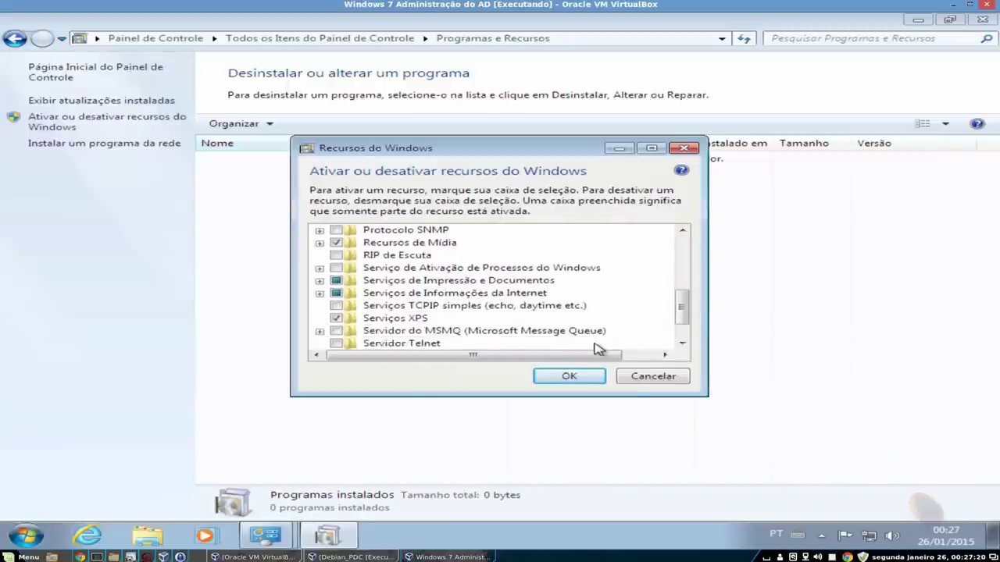
pyautogui.scroll(5, 598, 346)
pyautogui.click(590, 373)
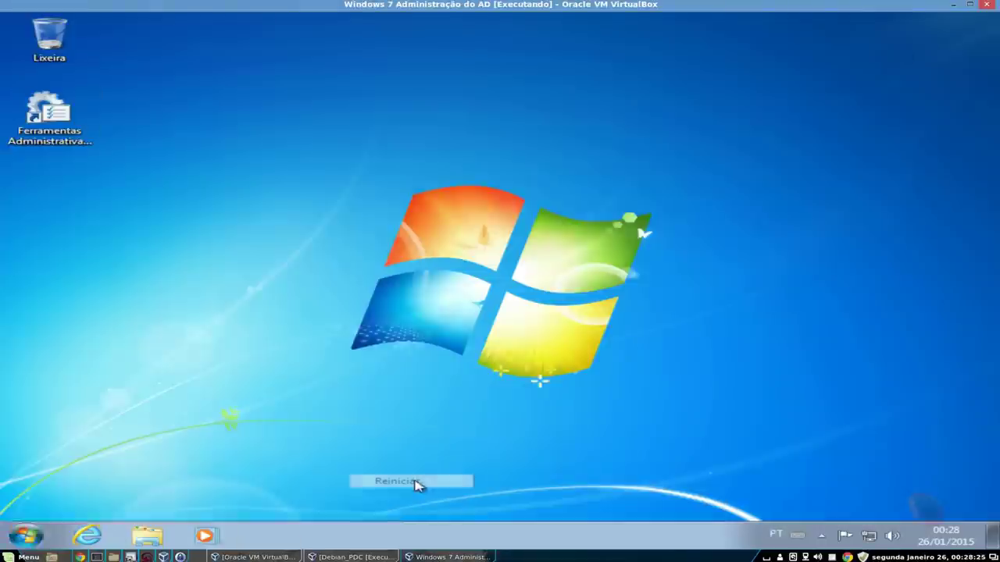
# - Find Usuários e Computadores do Active Directory in the 34-tool list and launch it
pyautogui.click(412, 480)
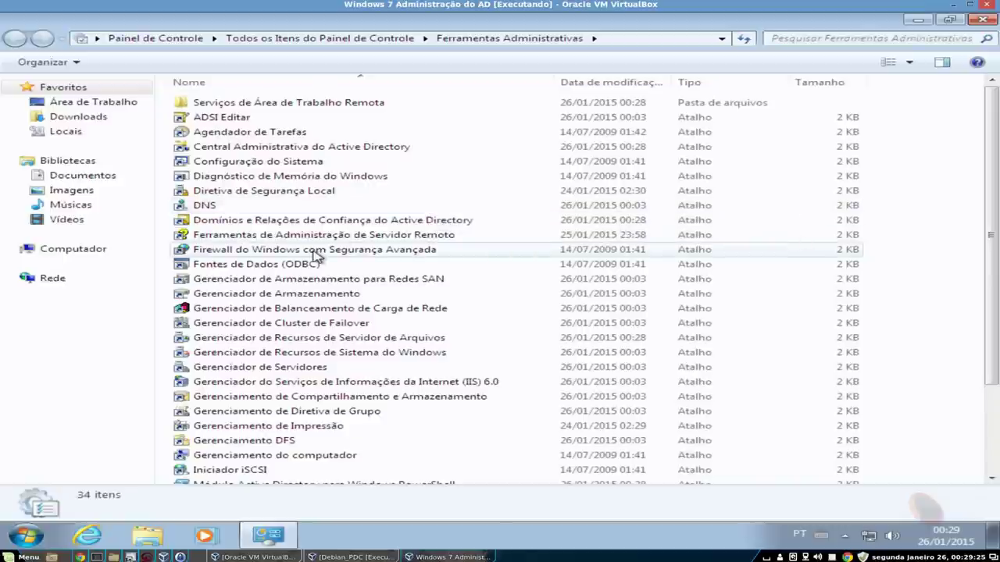
pyautogui.scroll(-1, 445, 307)
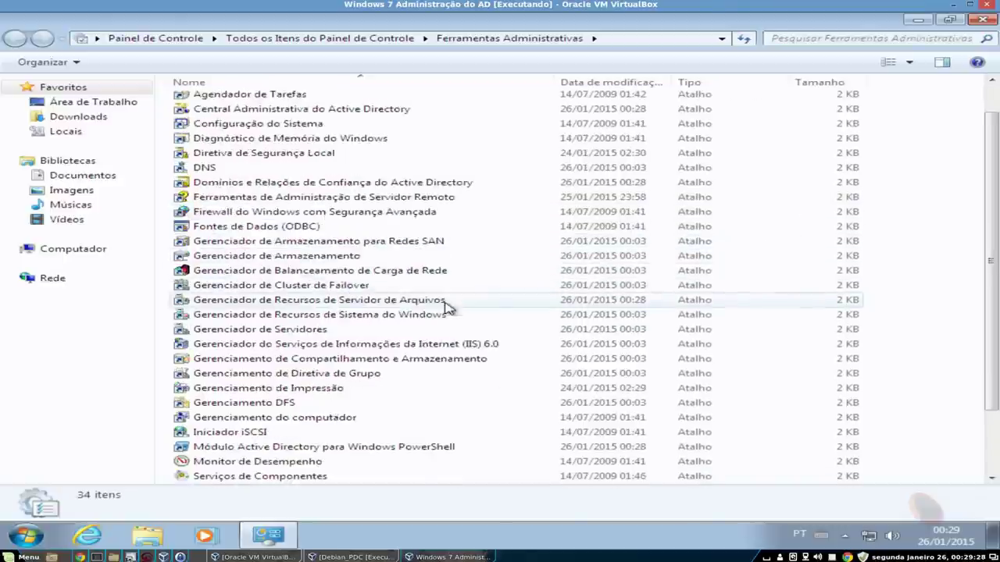
pyautogui.scroll(-1, 457, 320)
pyautogui.scroll(-1, 479, 347)
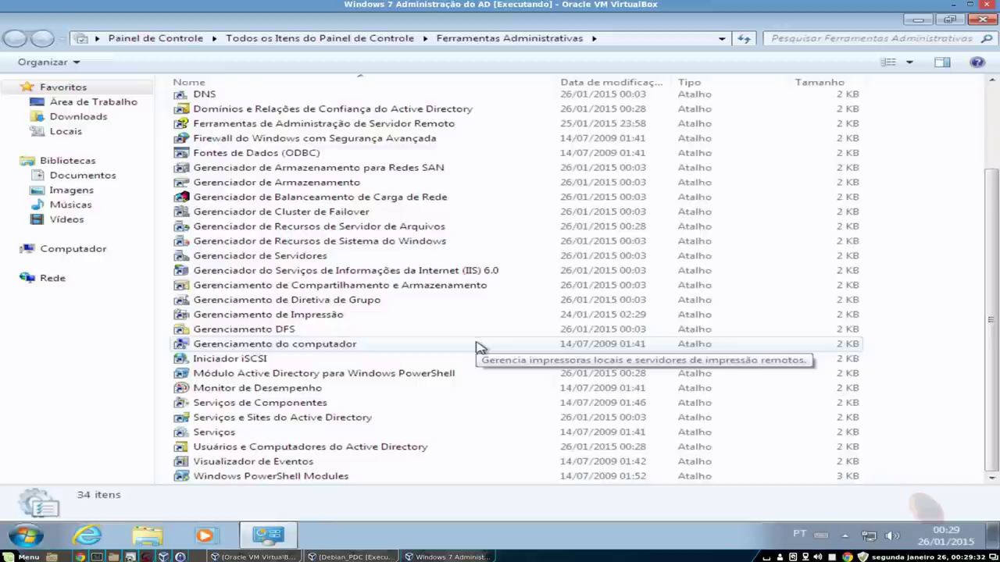
pyautogui.click(400, 448)
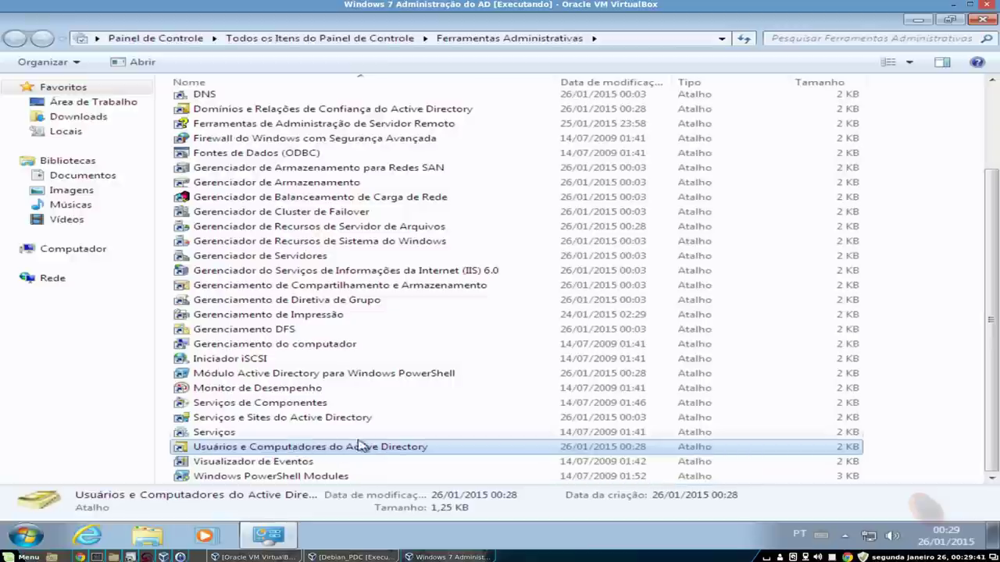
pyautogui.doubleClick(361, 446)
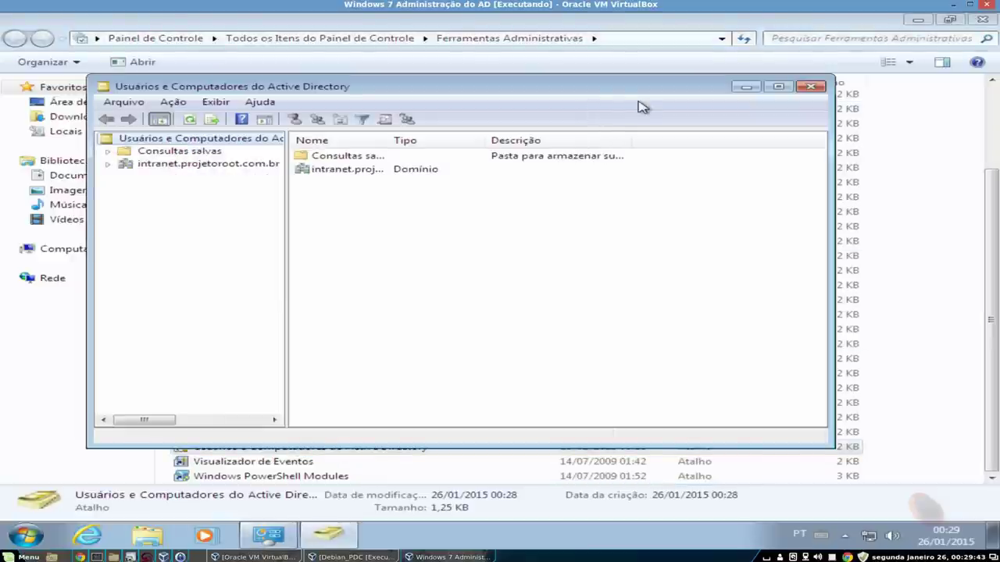
# - Maximize the console, widen the tree pane, and expand intranet.projetoroot.com.br
pyautogui.doubleClick(610, 92)
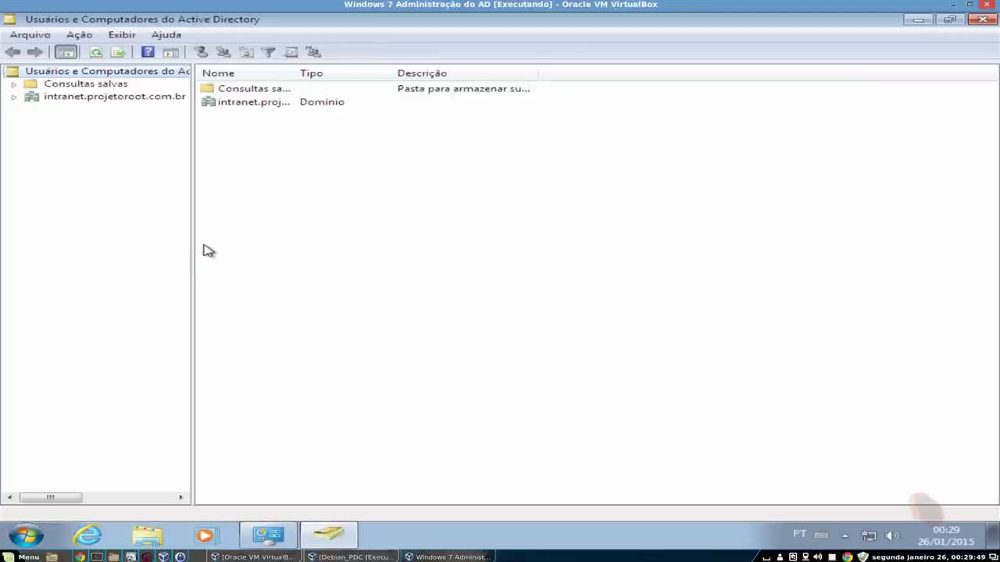
pyautogui.moveTo(192, 245); pyautogui.dragTo(299, 248)
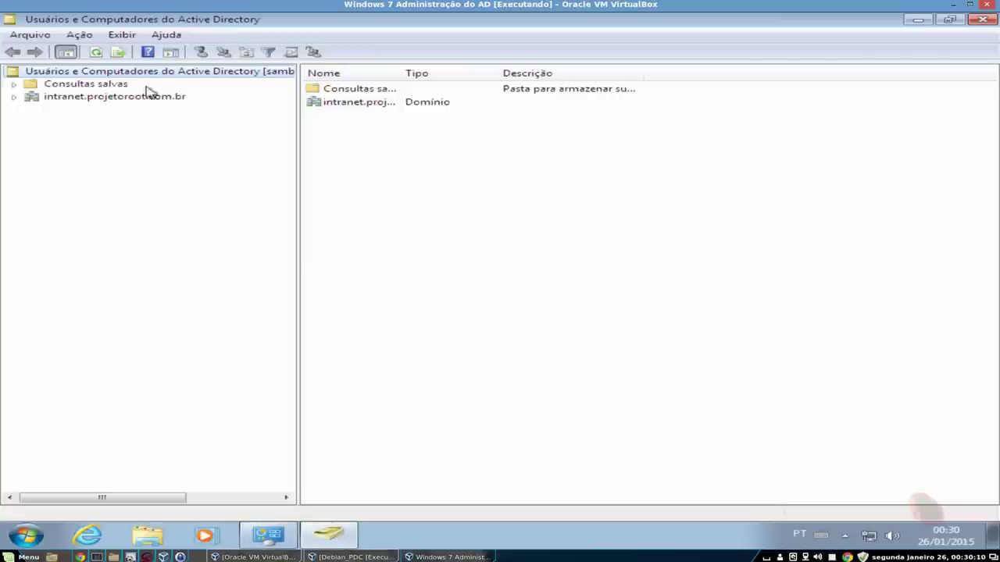
pyautogui.click(13, 97)
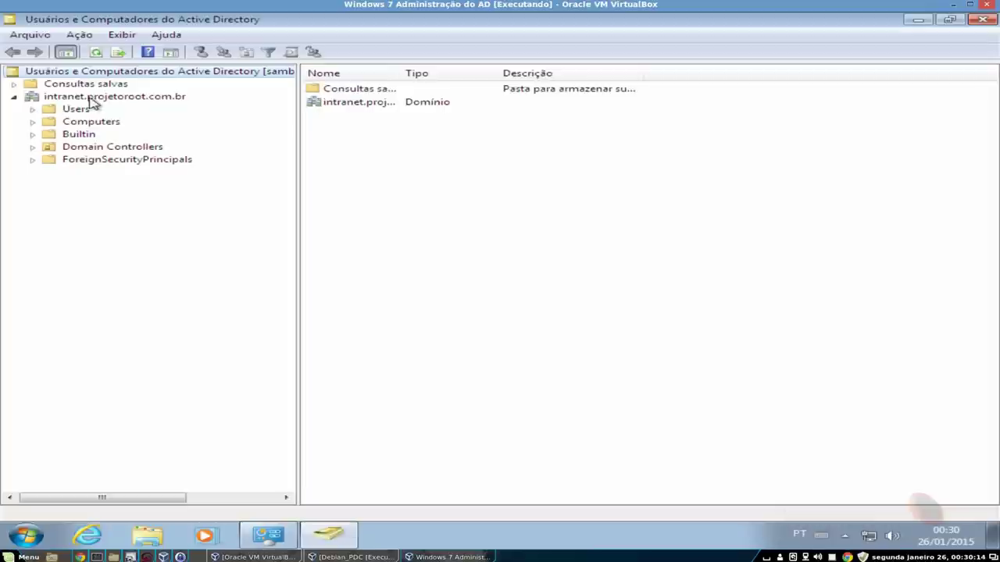
pyautogui.click(90, 98)
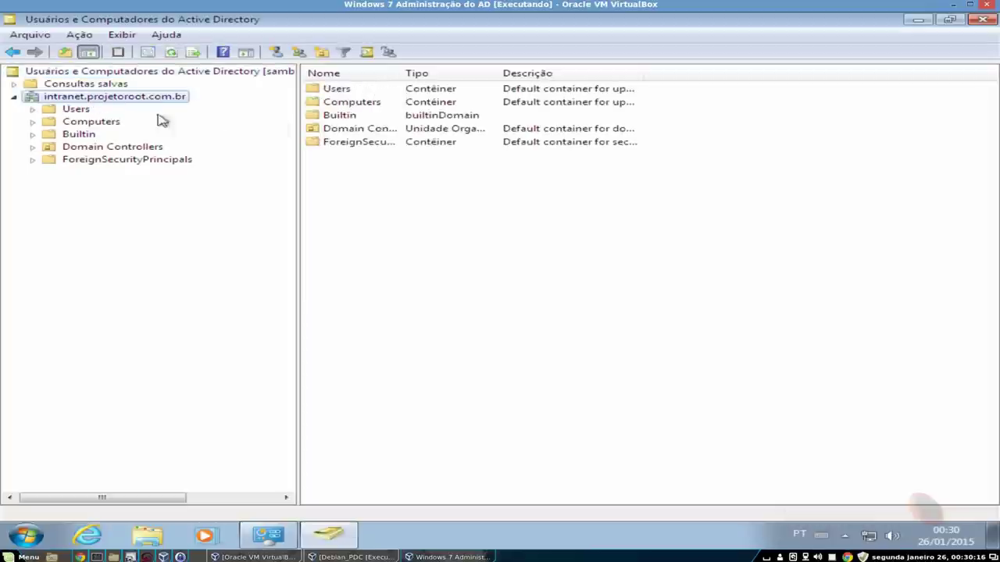
# - Browse Users and Builtin, then select SAMBA under Domain Controllers
pyautogui.click(79, 110)
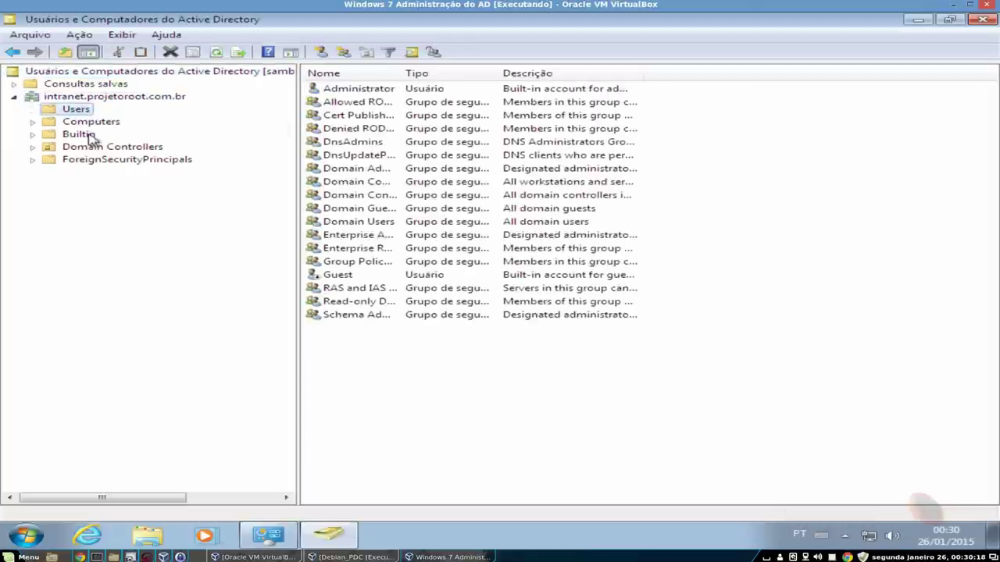
pyautogui.click(84, 134)
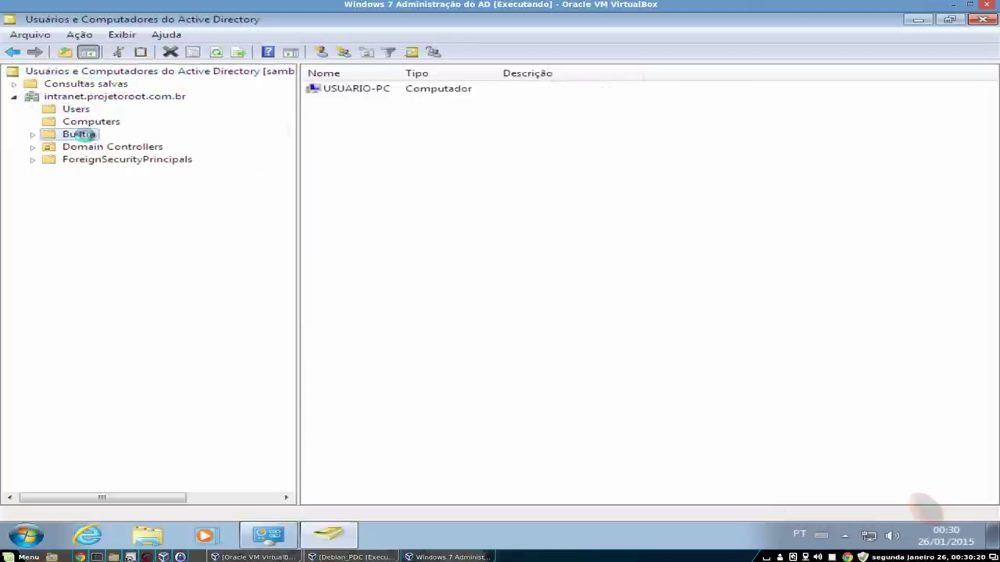
pyautogui.click(109, 147)
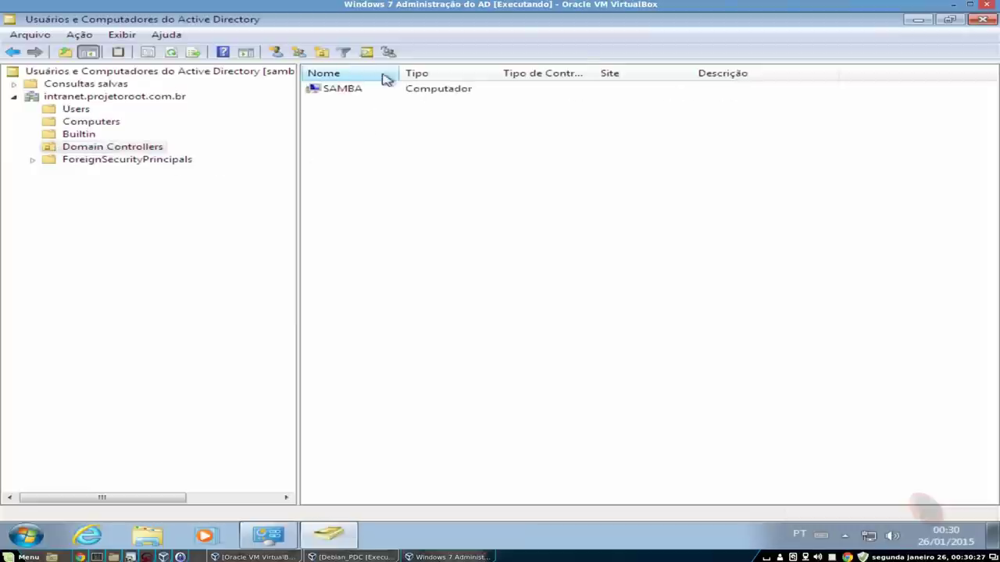
pyautogui.click(349, 90)
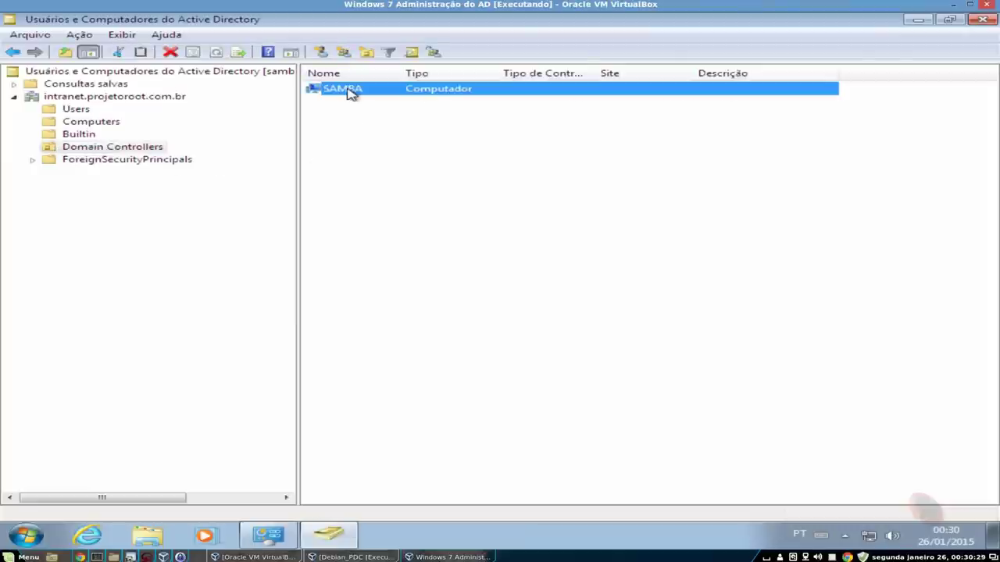
pyautogui.doubleClick(348, 90)
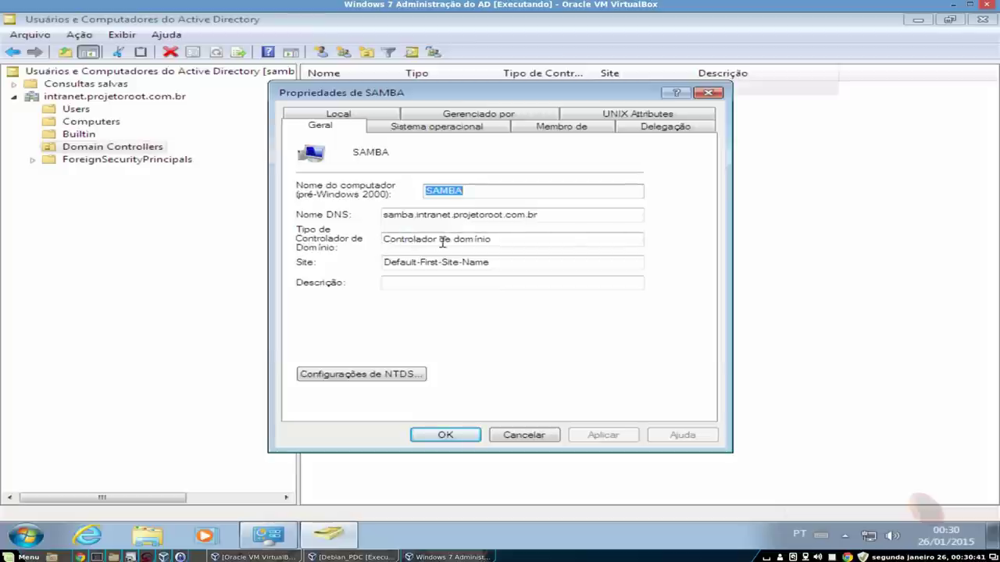
pyautogui.click(473, 126)
pyautogui.click(588, 127)
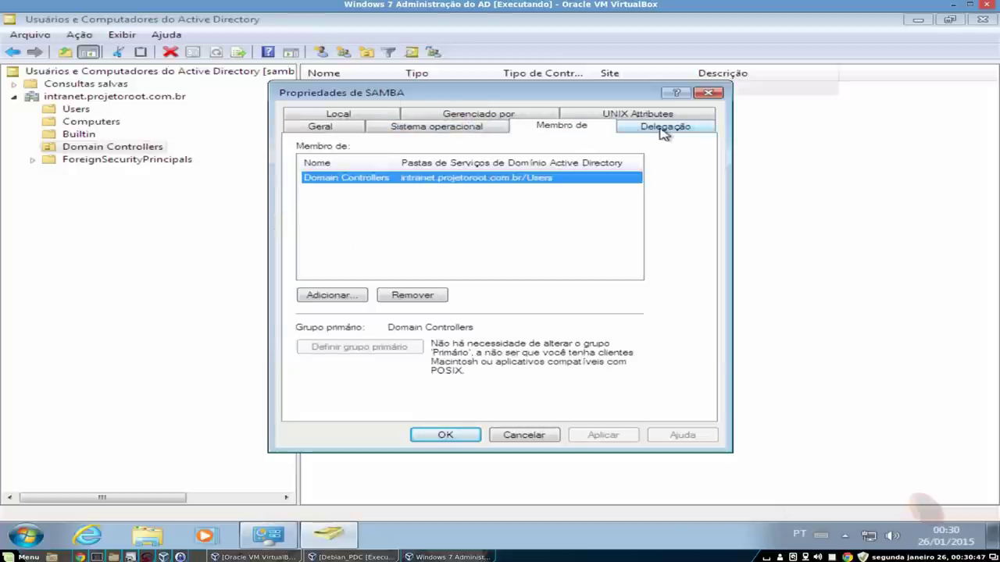
pyautogui.click(676, 131)
pyautogui.click(672, 116)
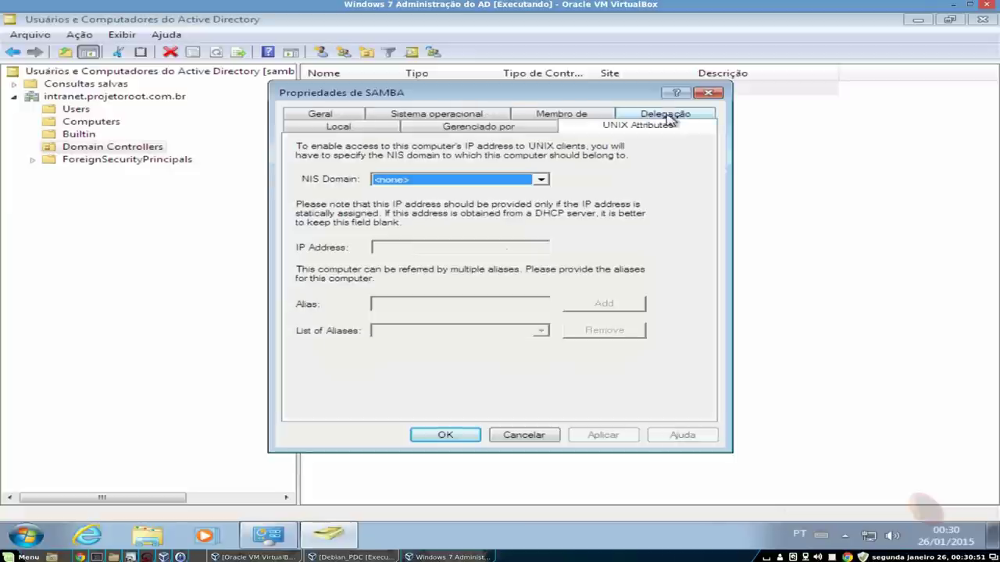
pyautogui.click(494, 131)
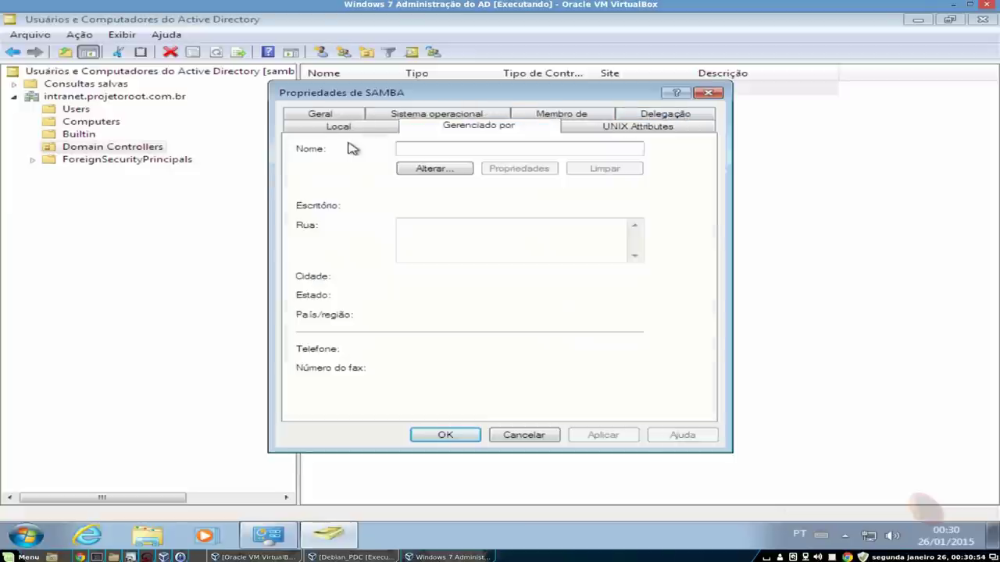
pyautogui.click(360, 130)
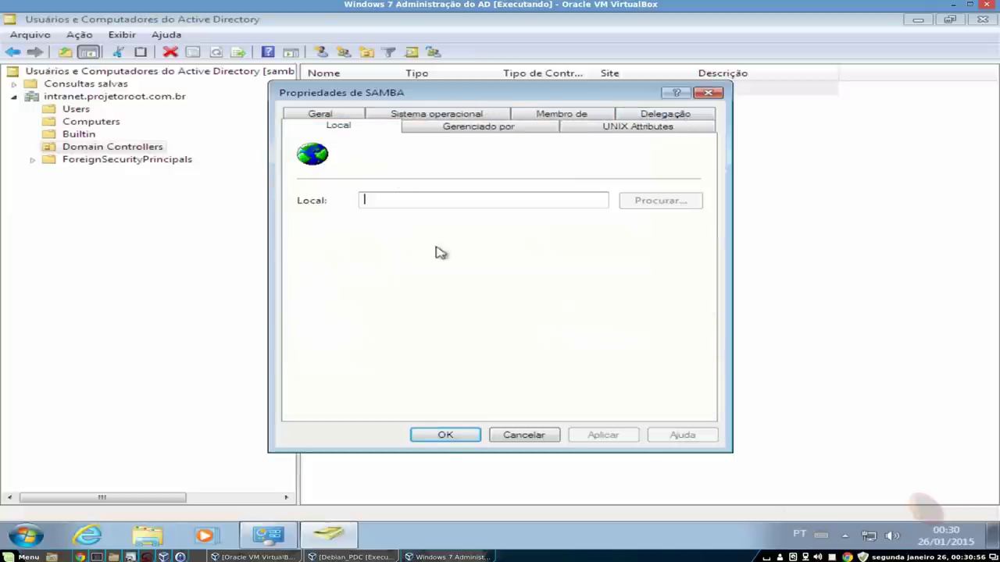
pyautogui.click(707, 93)
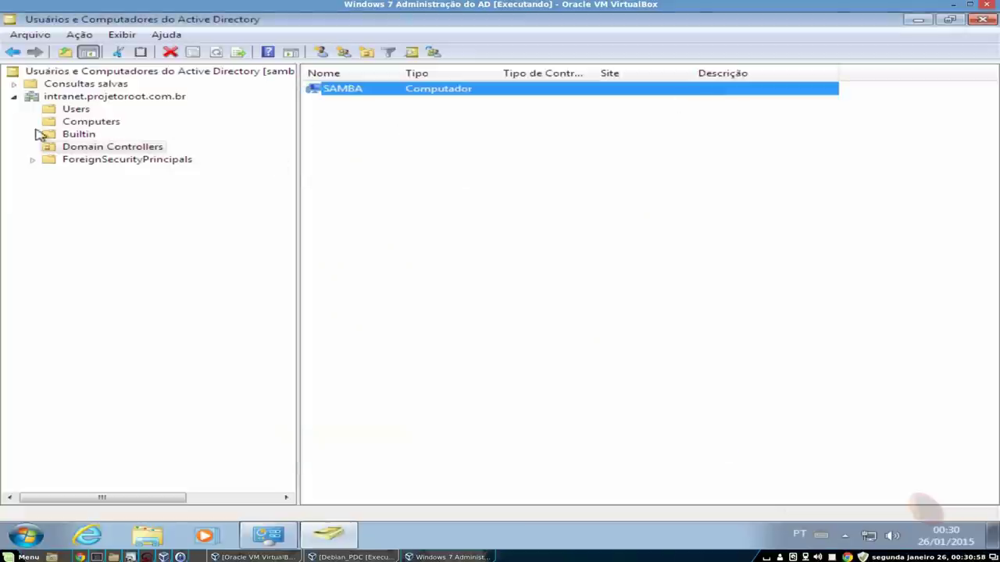
# - List Users with a wider Nome column, then open USUARIO-PC's properties under Computers
pyautogui.click(72, 110)
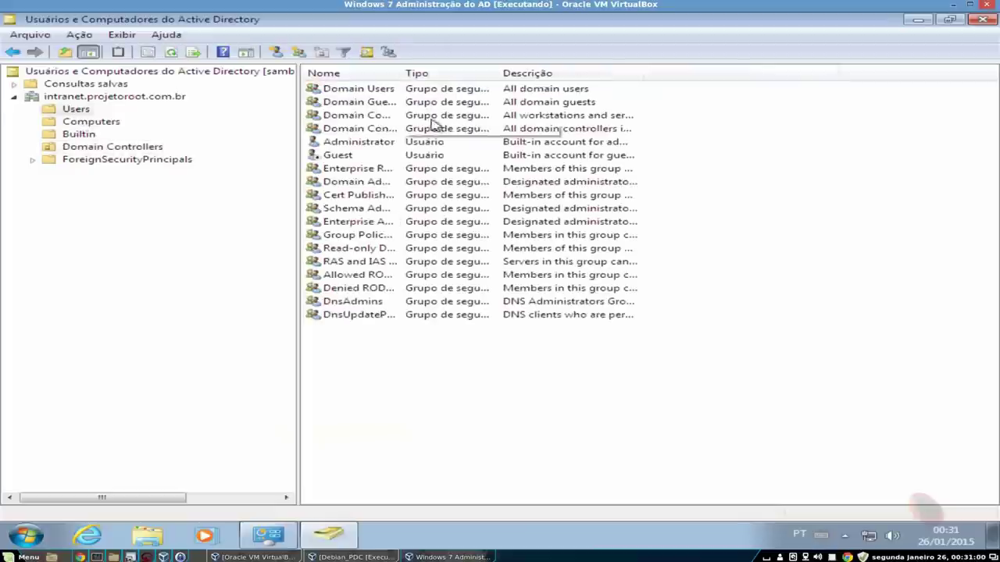
pyautogui.moveTo(400, 73); pyautogui.dragTo(495, 74)
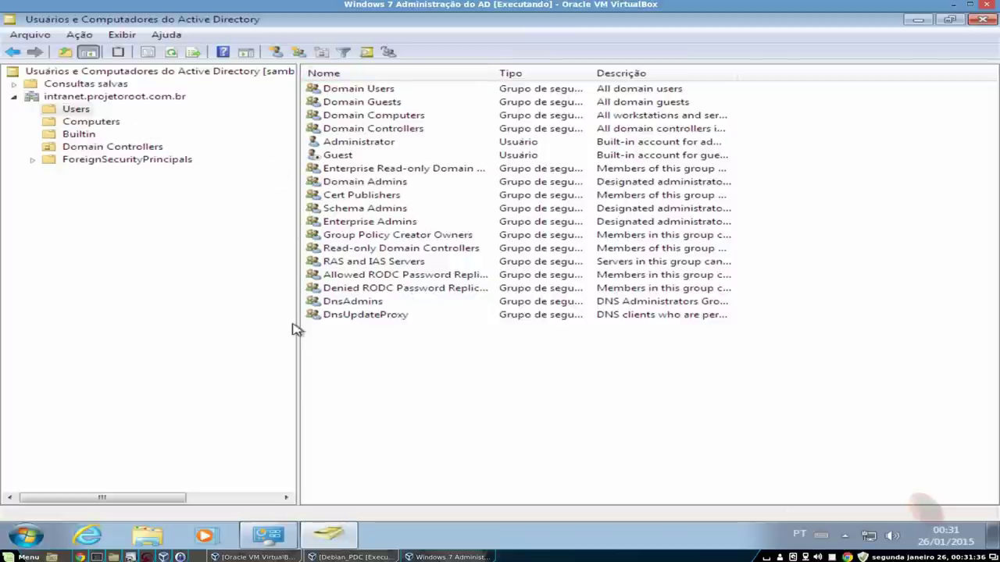
pyautogui.click(102, 123)
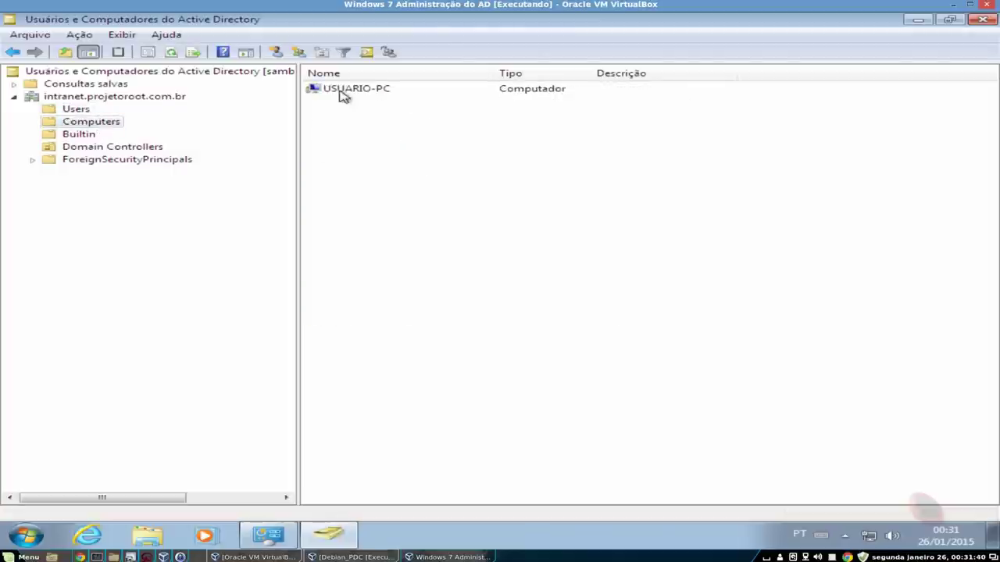
pyautogui.doubleClick(345, 94)
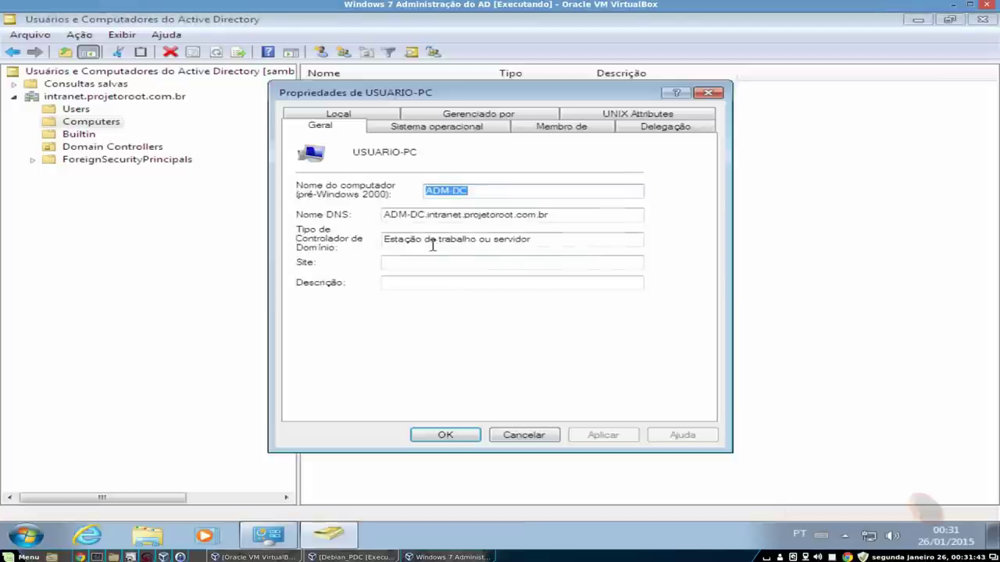
# - Select the ADM part of the DNS name, then switch to the Debian_PDC root terminal prompt
pyautogui.click(484, 192)
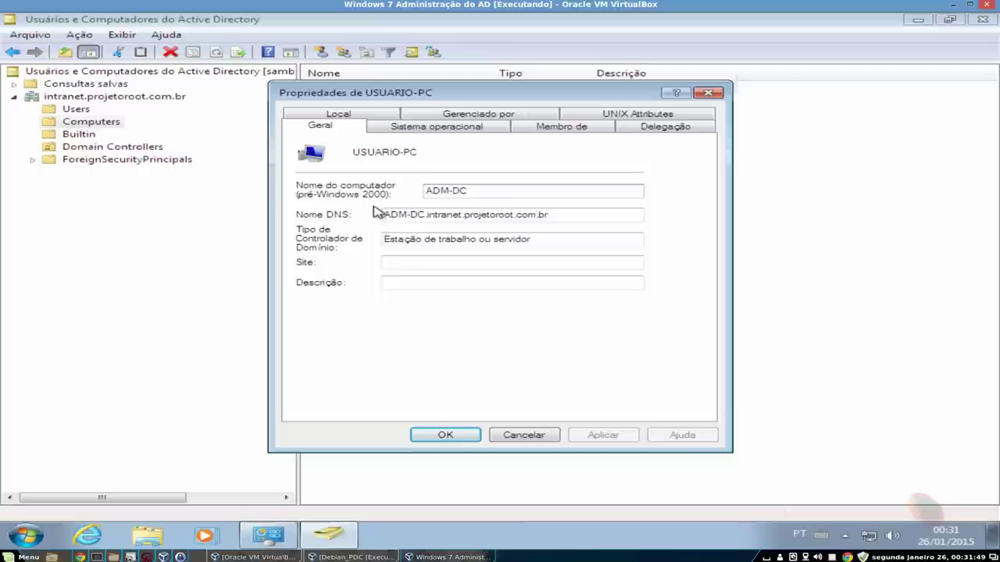
pyautogui.moveTo(382, 215); pyautogui.dragTo(567, 216)
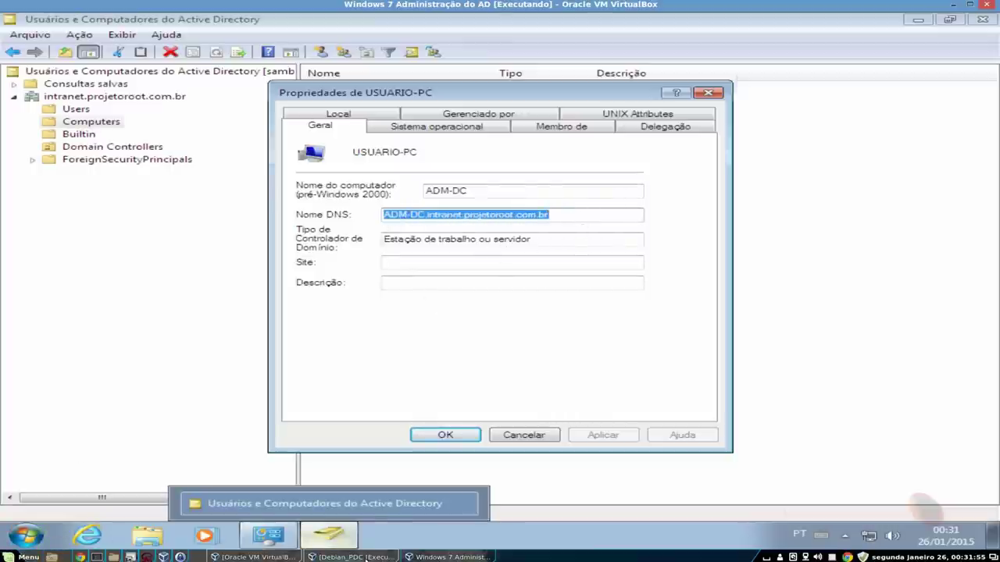
pyautogui.click(353, 557)
pyautogui.press('Return')
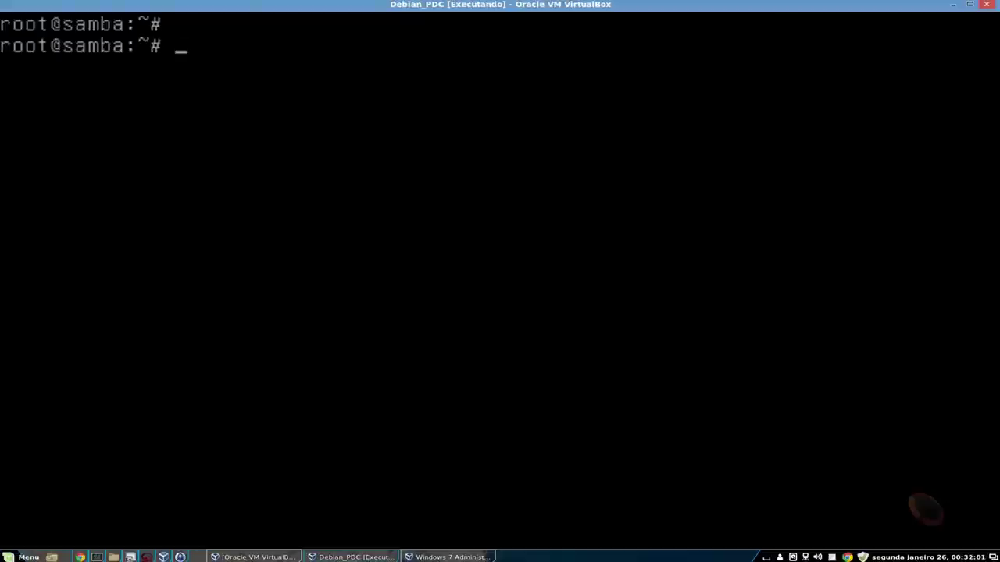
# - Ping adm-dc, which fails as unknown host, then ping adm-dc.intranet.projetoroot.com.br
pyautogui.write('ping ')
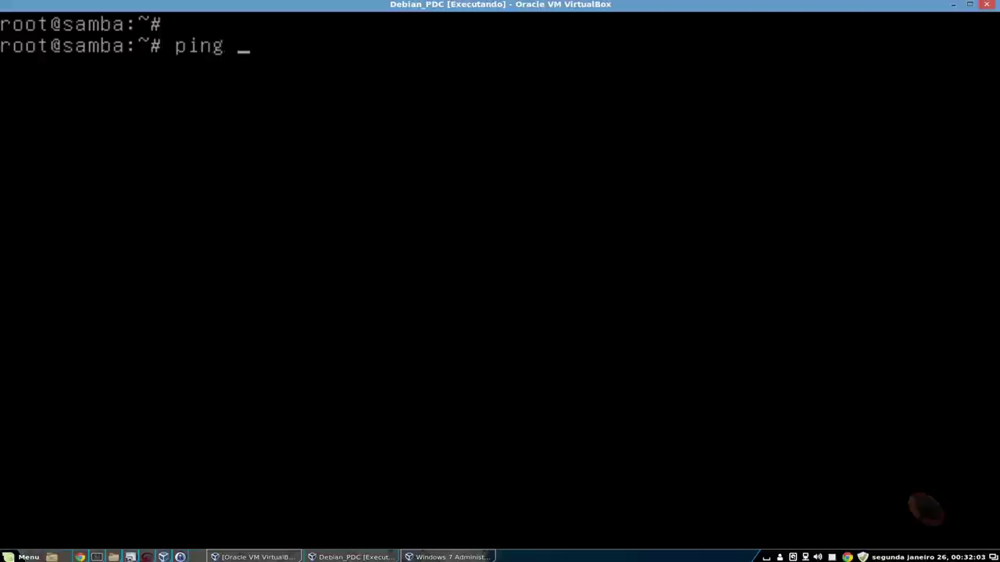
pyautogui.write('adm-dc')
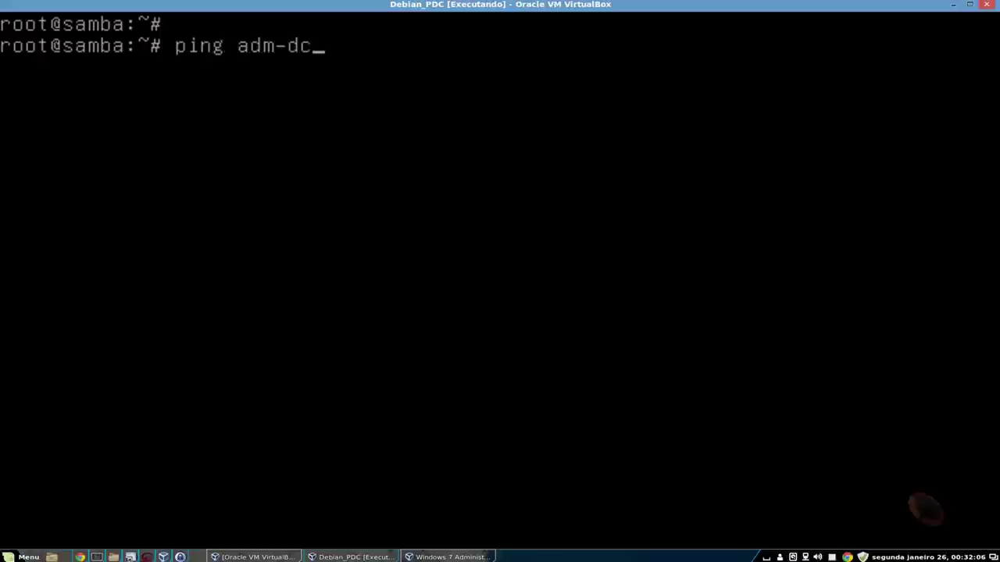
pyautogui.press('Return')
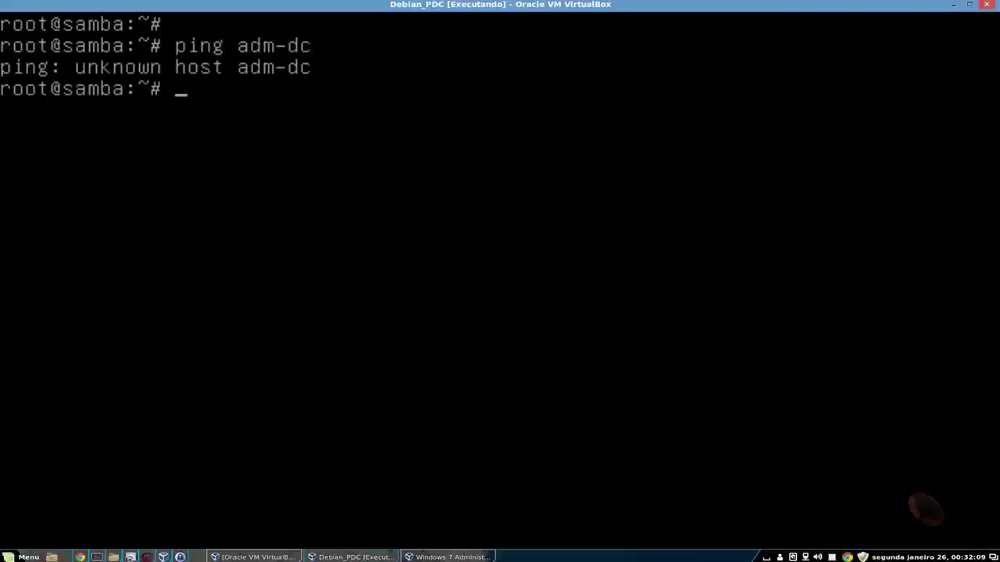
pyautogui.press('Up')
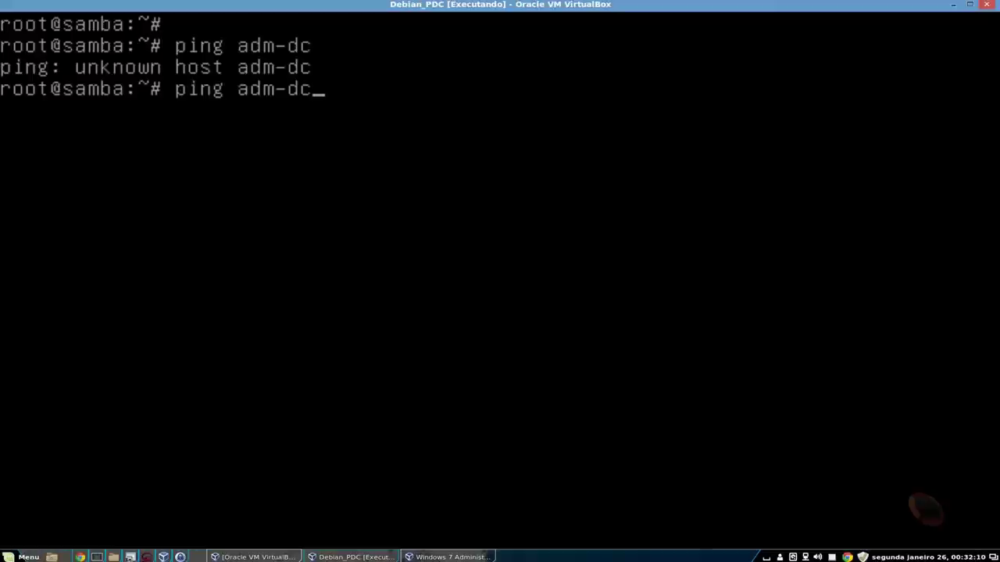
pyautogui.write('.intra')
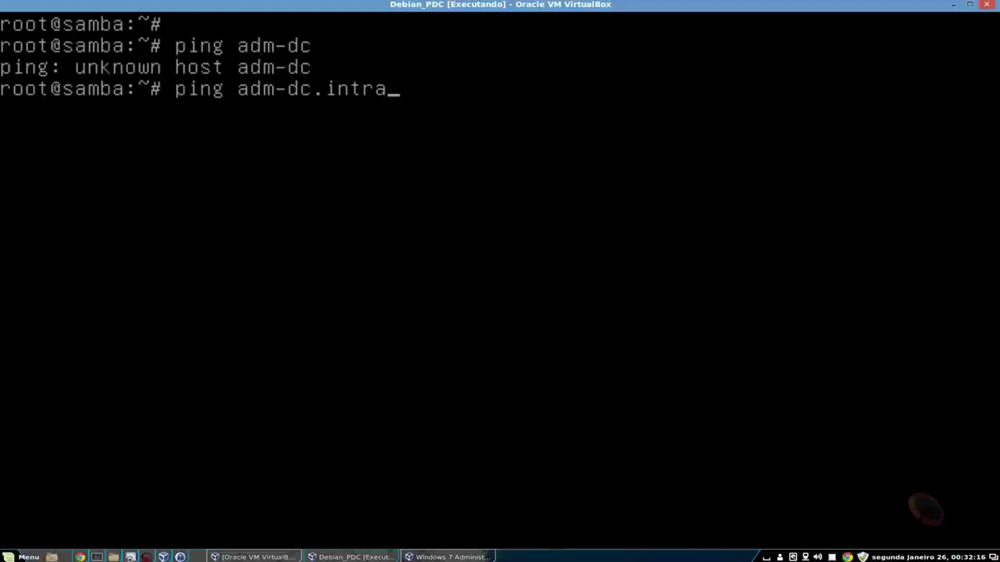
pyautogui.write('net.projeto')
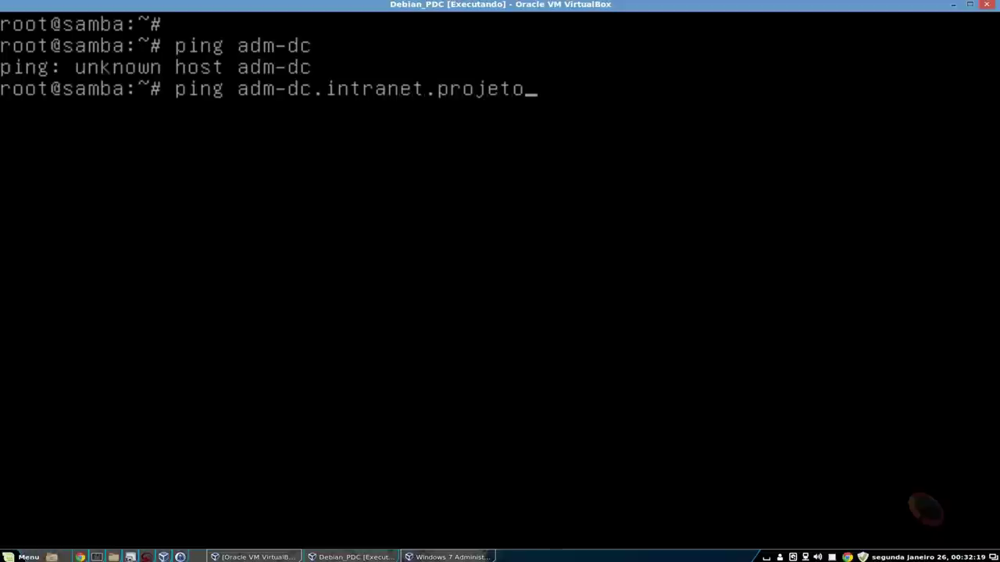
pyautogui.write('root.com.br')
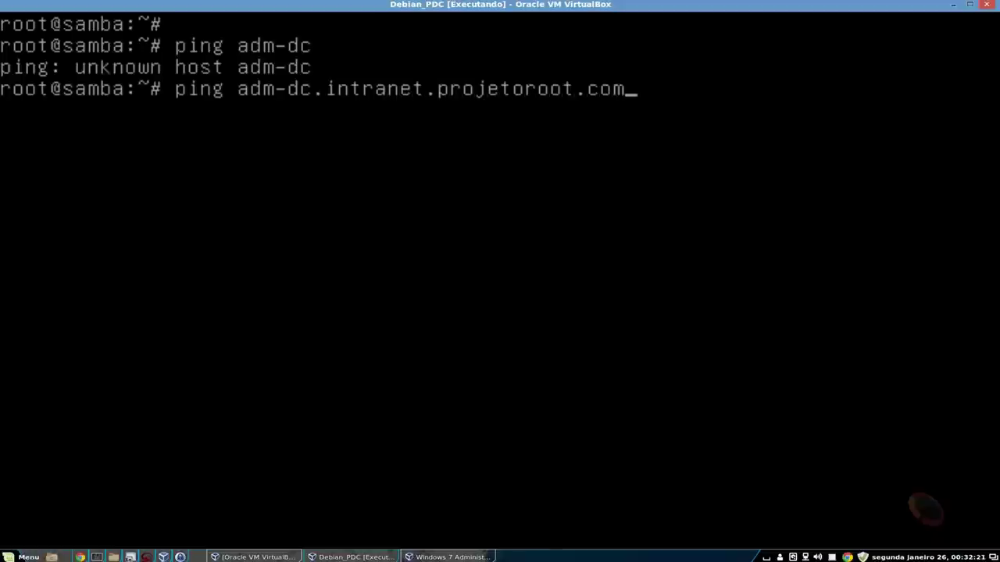
pyautogui.press('Return')
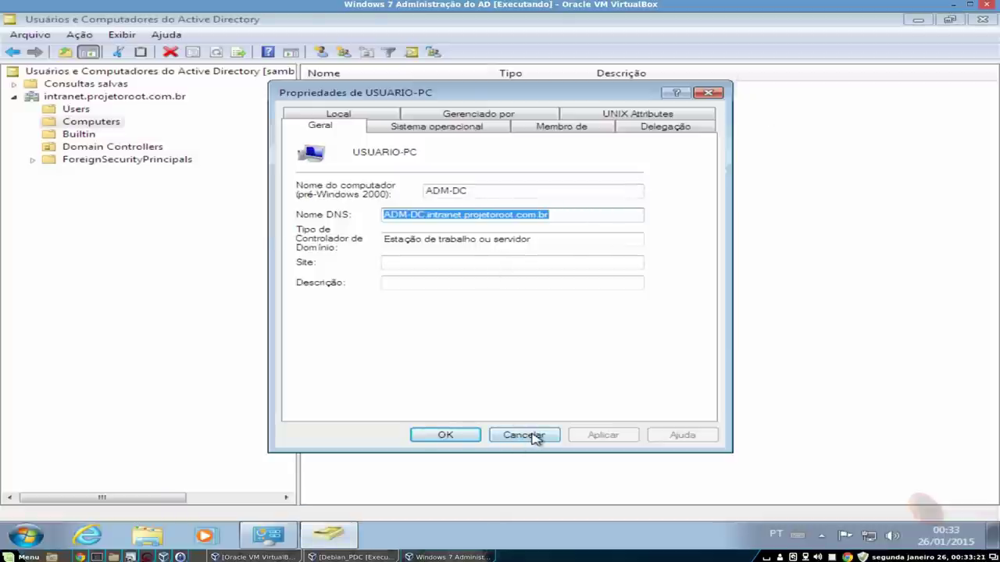
# - Close the USUARIO-PC properties and create the Financeiro organizational unit without deletion protection
pyautogui.click(524, 435)
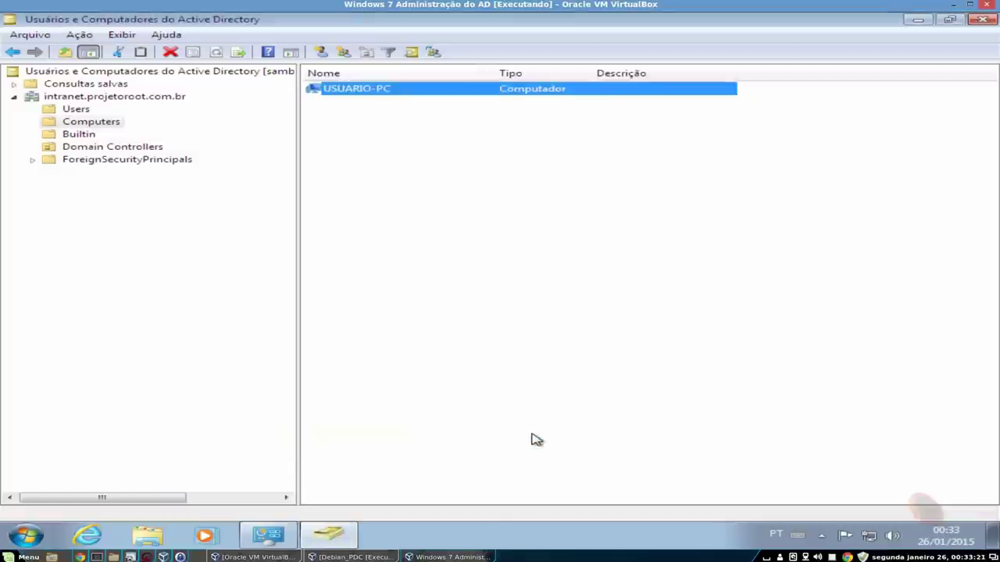
pyautogui.click(78, 110)
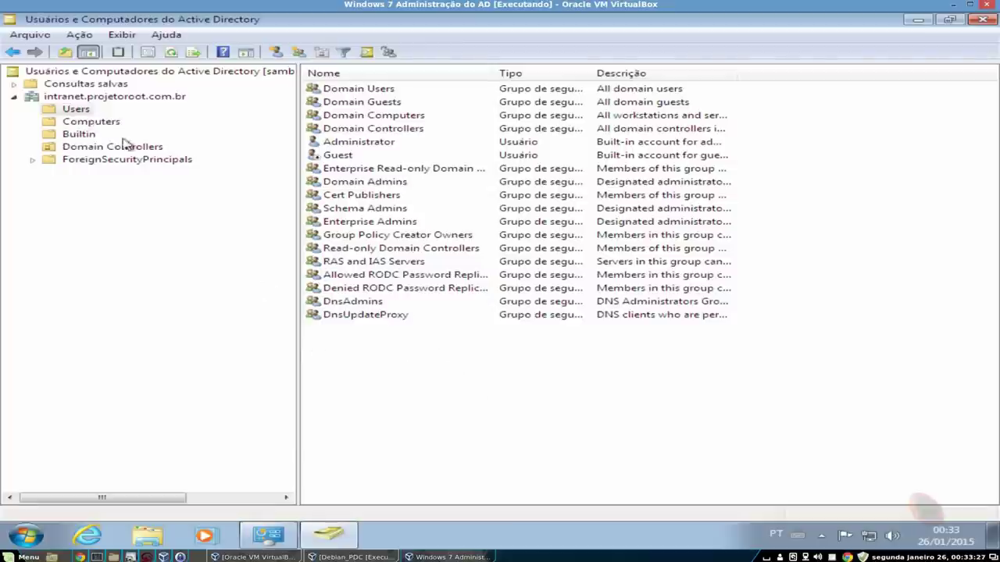
pyautogui.rightClick(117, 99)
pyautogui.moveTo(313, 206)
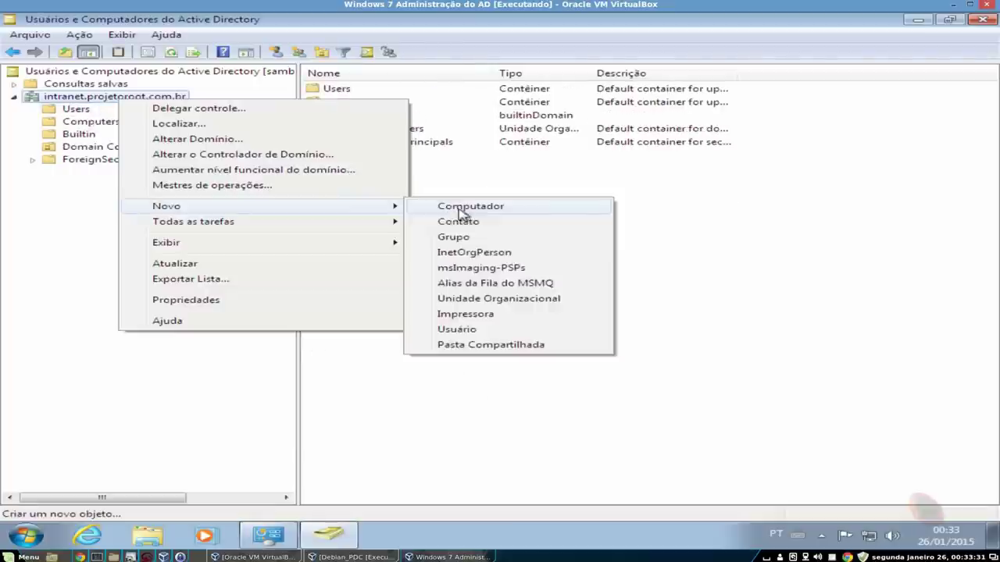
pyautogui.click(508, 300)
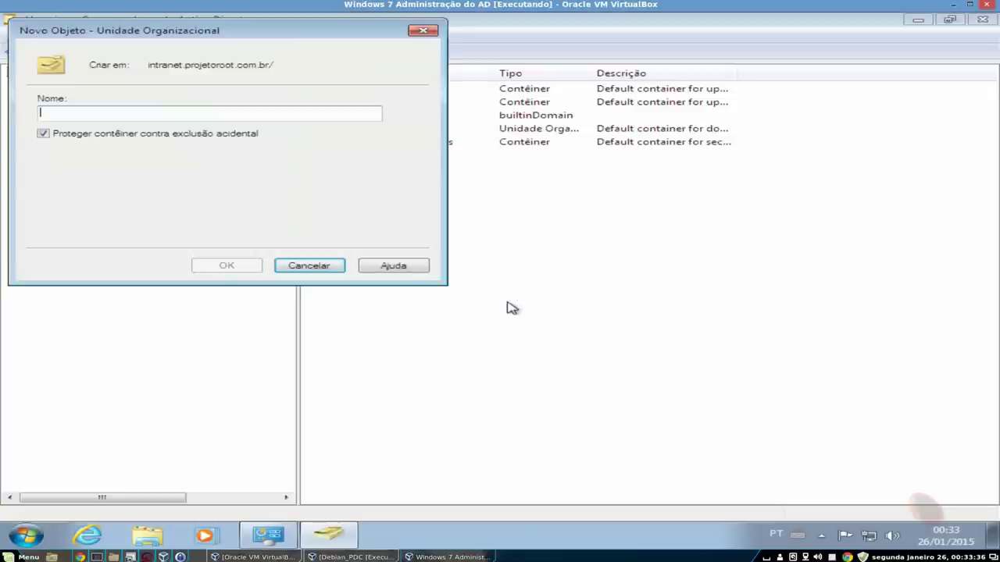
pyautogui.click(138, 134)
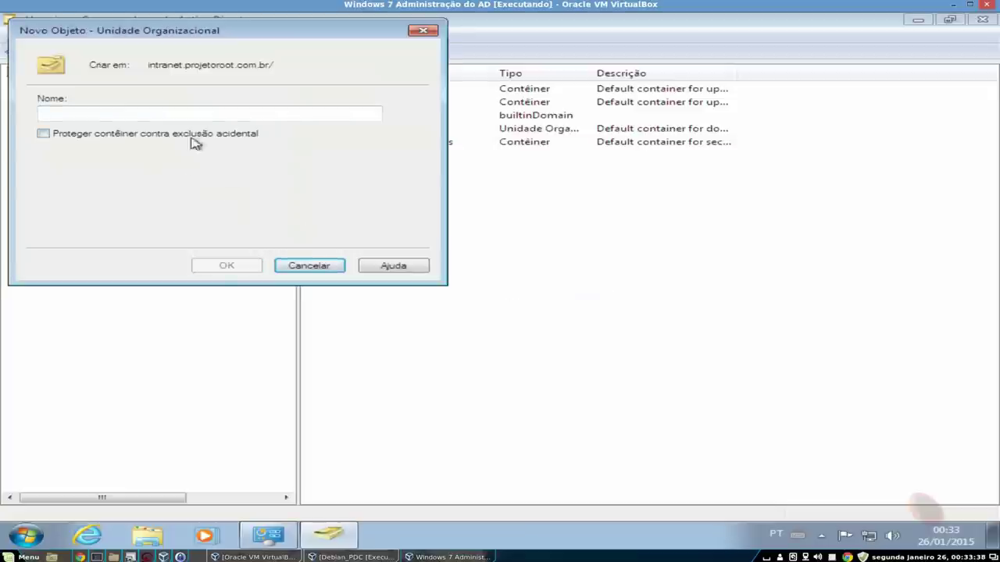
pyautogui.click(195, 114)
pyautogui.write('Financei')
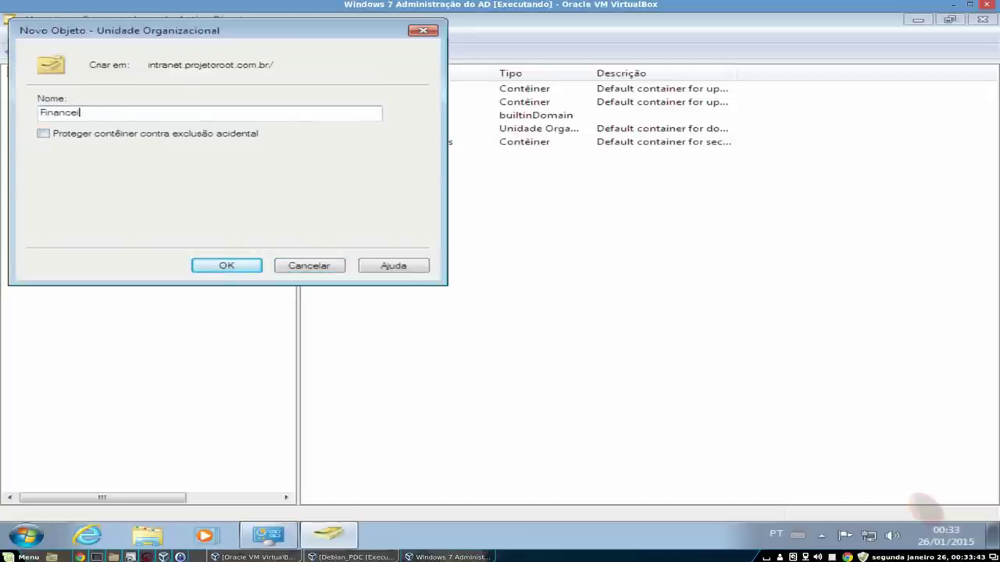
pyautogui.write('ro')
pyautogui.click(227, 266)
# - Create the RH organizational unit in the domain without deletion protection
pyautogui.rightClick(86, 97)
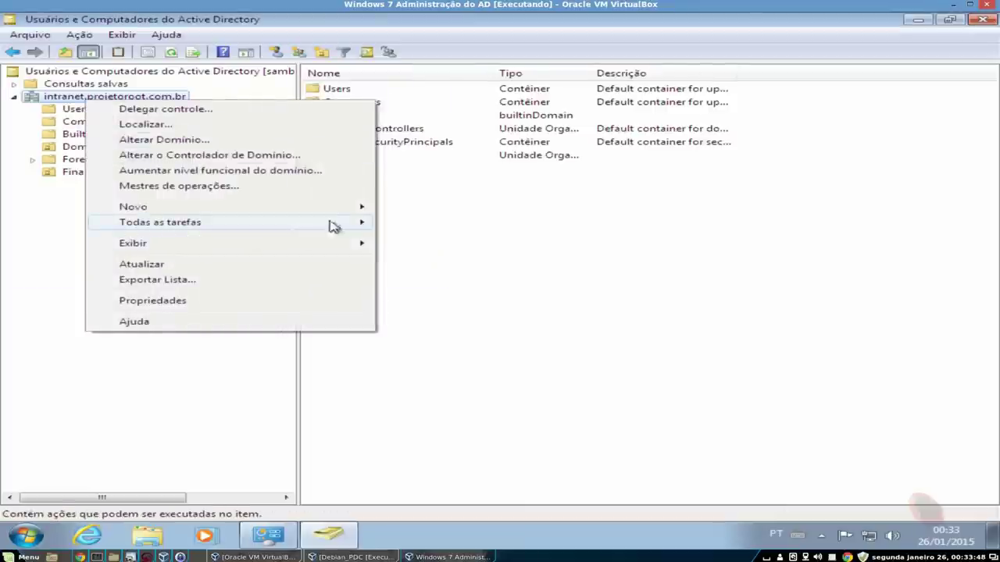
pyautogui.moveTo(355, 216)
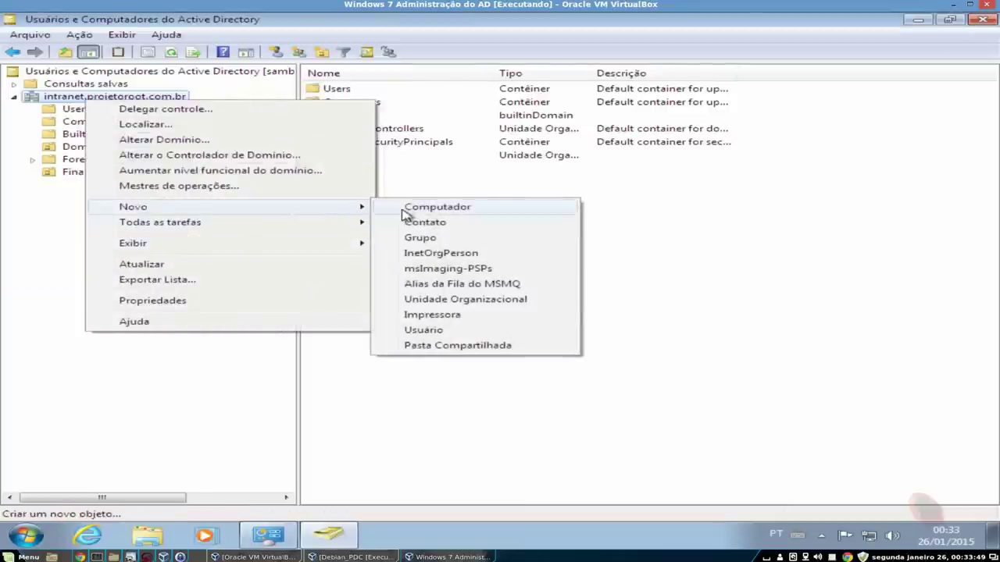
pyautogui.click(467, 303)
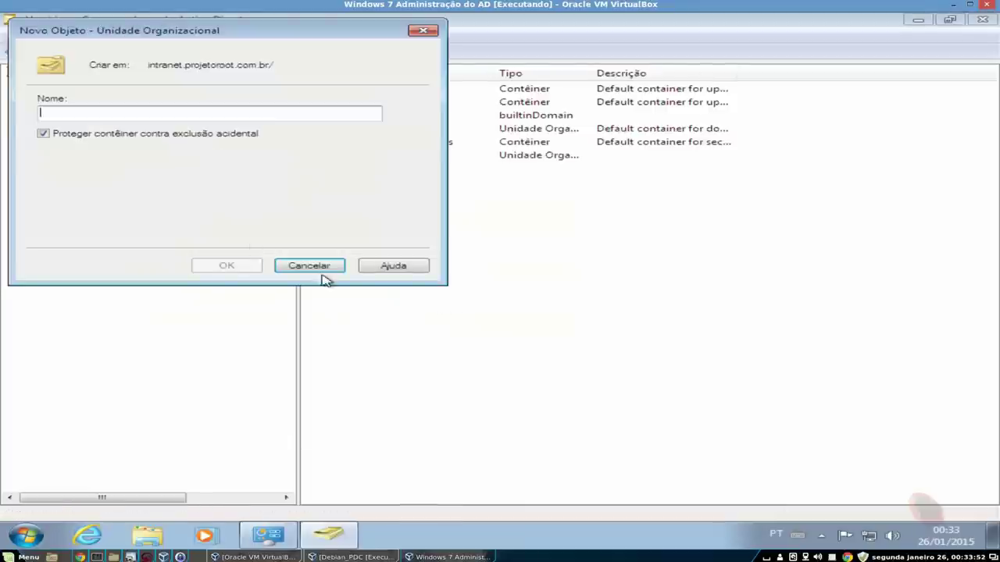
pyautogui.click(203, 133)
pyautogui.click(203, 113)
pyautogui.write('RH')
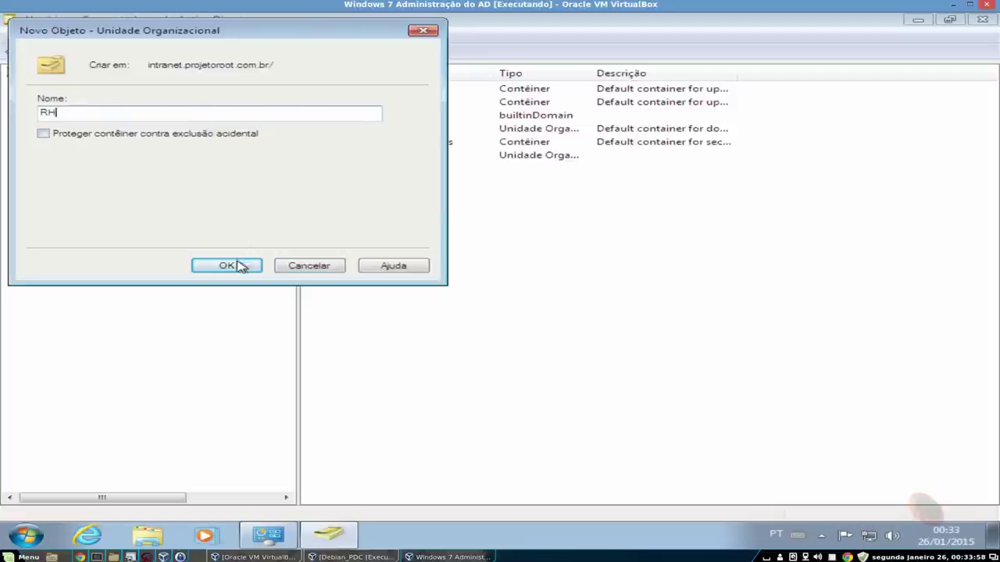
pyautogui.click(238, 265)
# - Create the TI organizational unit in the domain without deletion protection
pyautogui.rightClick(74, 97)
pyautogui.moveTo(234, 206)
pyautogui.click(460, 305)
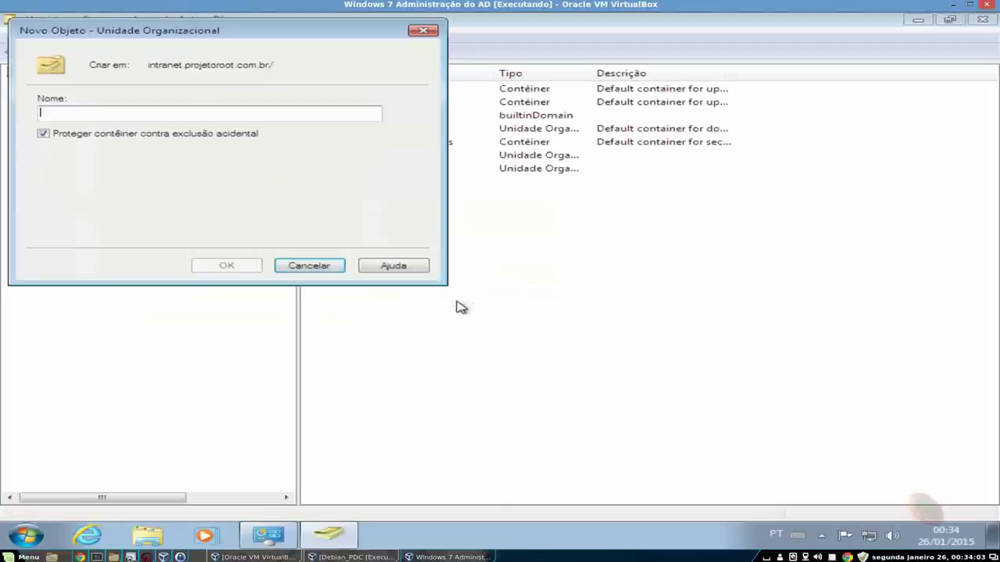
pyautogui.write('TI')
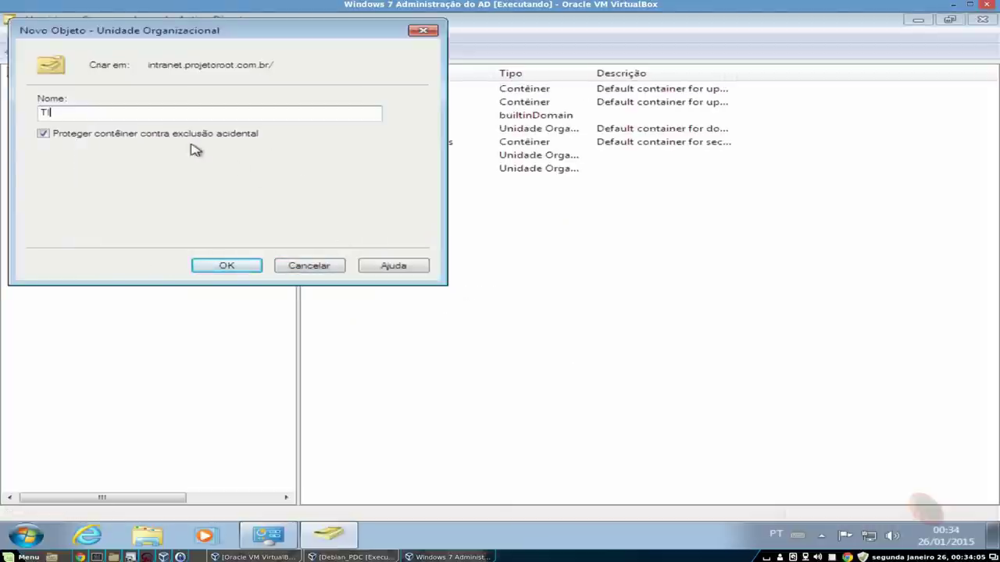
pyautogui.click(184, 136)
pyautogui.click(243, 268)
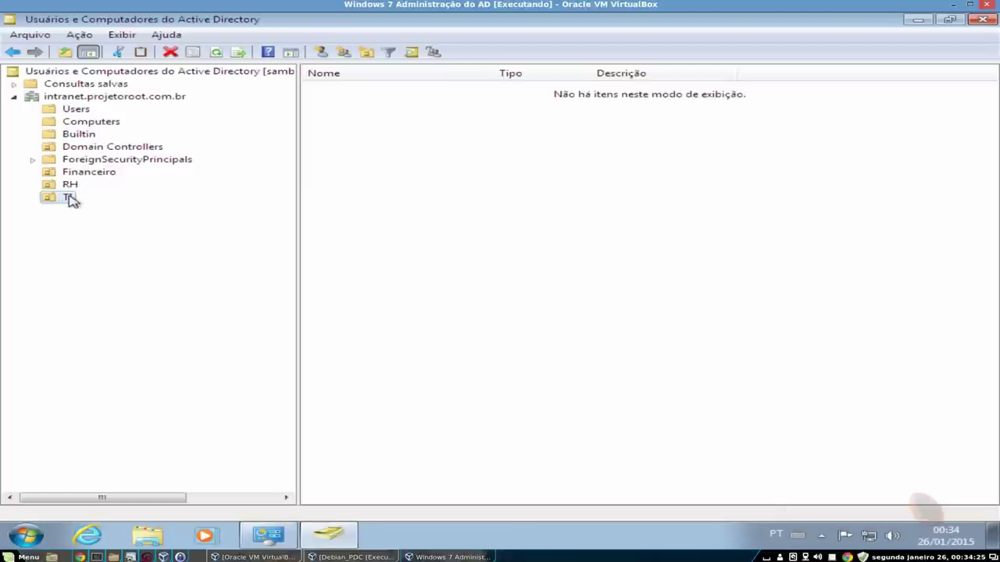
# - Try creating user ti.01 in the TI unit with a short password, which the policy rejects
pyautogui.rightClick(399, 210)
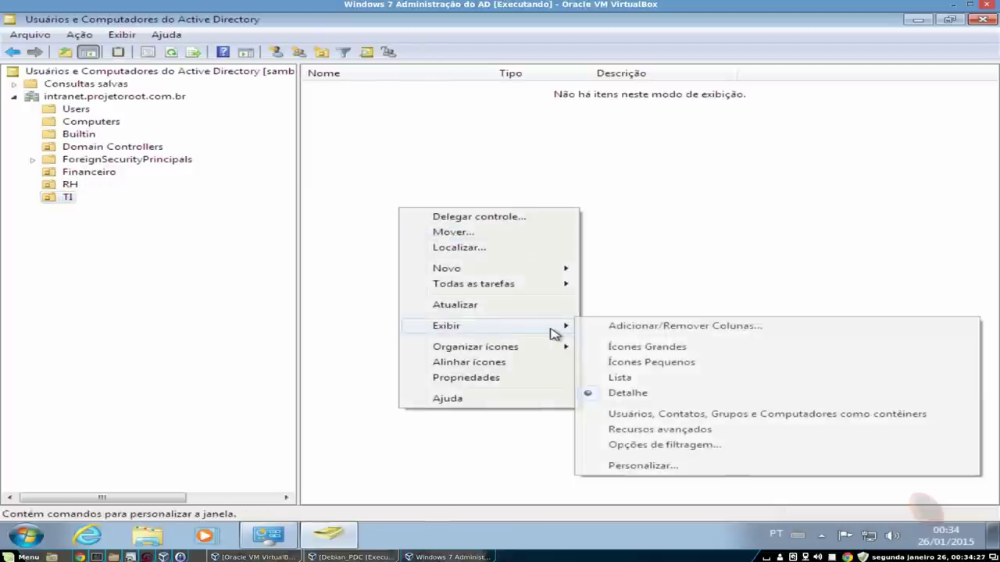
pyautogui.moveTo(522, 269)
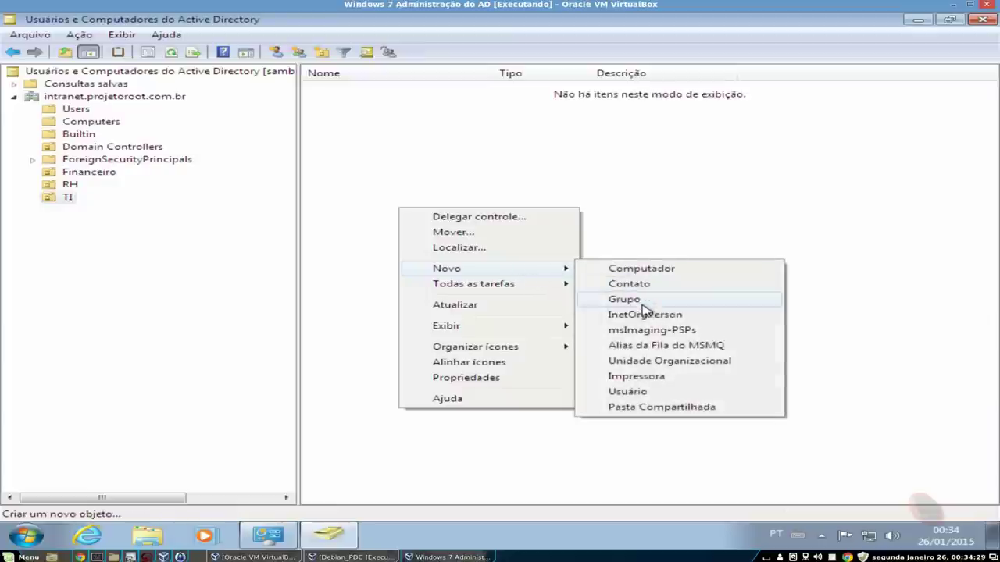
pyautogui.click(665, 392)
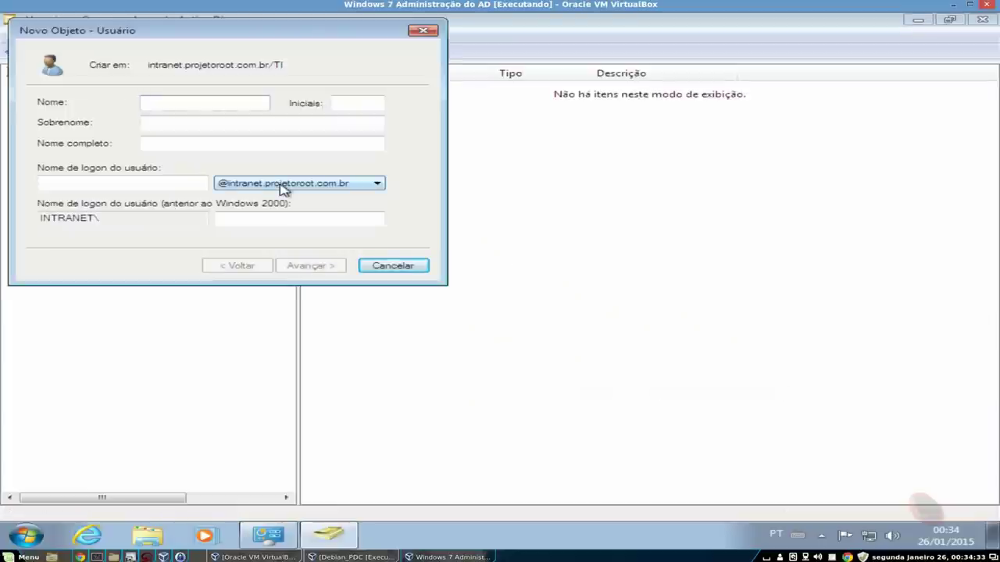
pyautogui.write('ti.01')
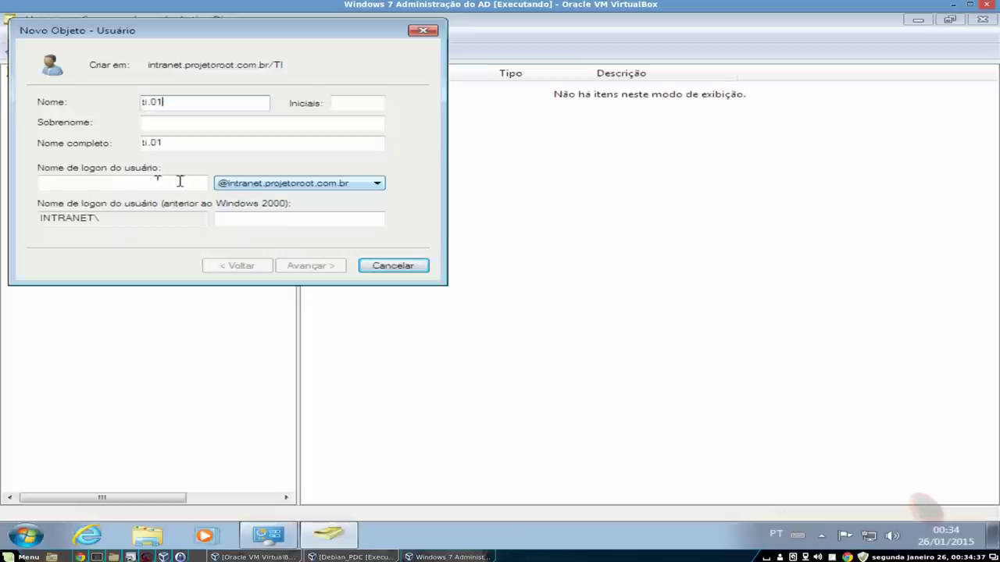
pyautogui.write('ti.01')
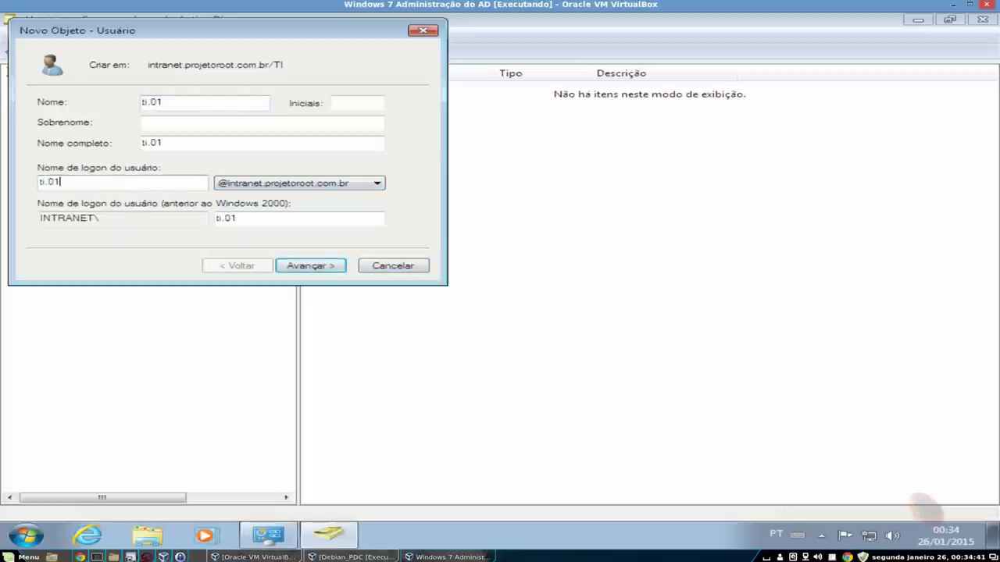
pyautogui.click(342, 268)
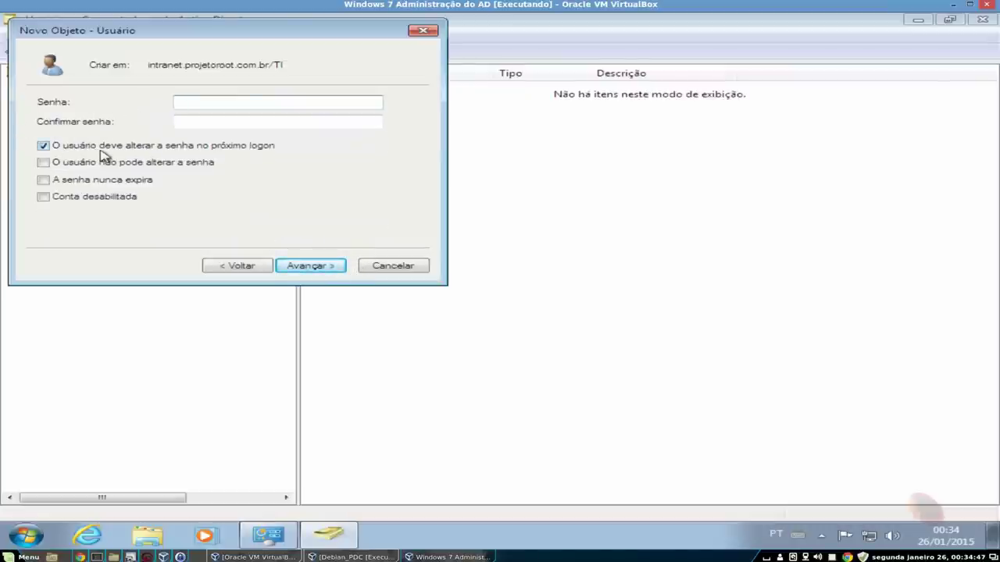
pyautogui.write('1')
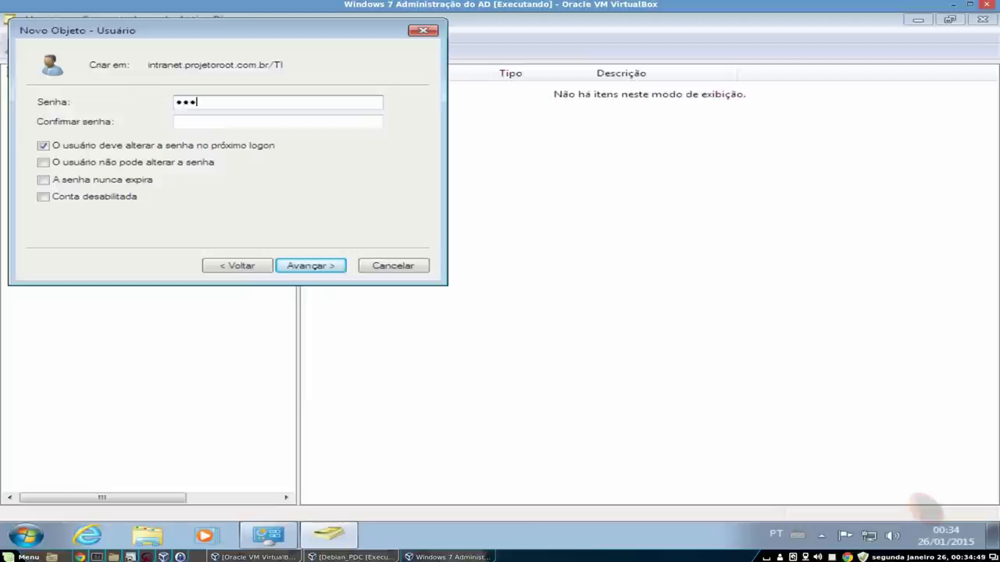
pyautogui.write('2345')
pyautogui.click(225, 122)
pyautogui.write('1')
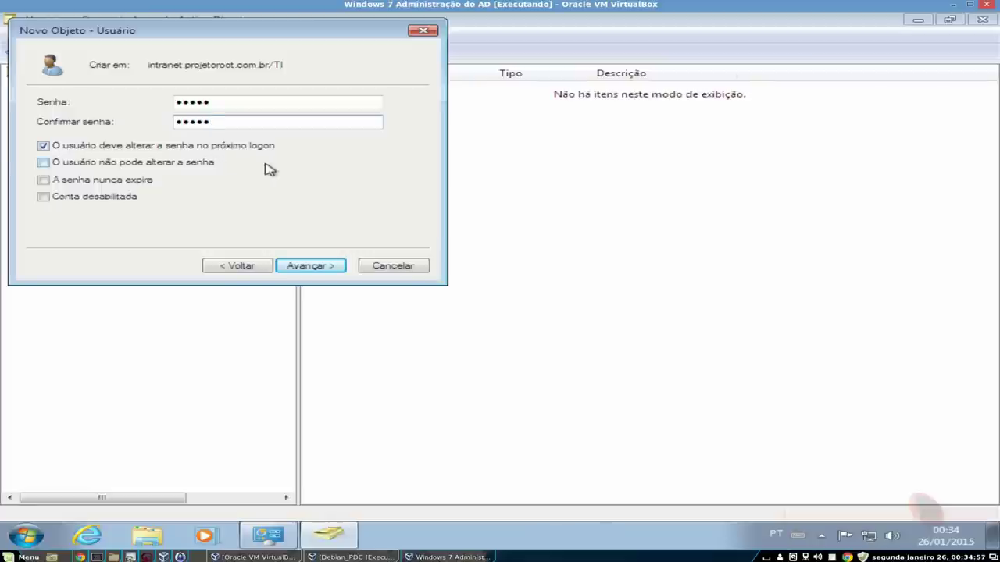
pyautogui.click(309, 268)
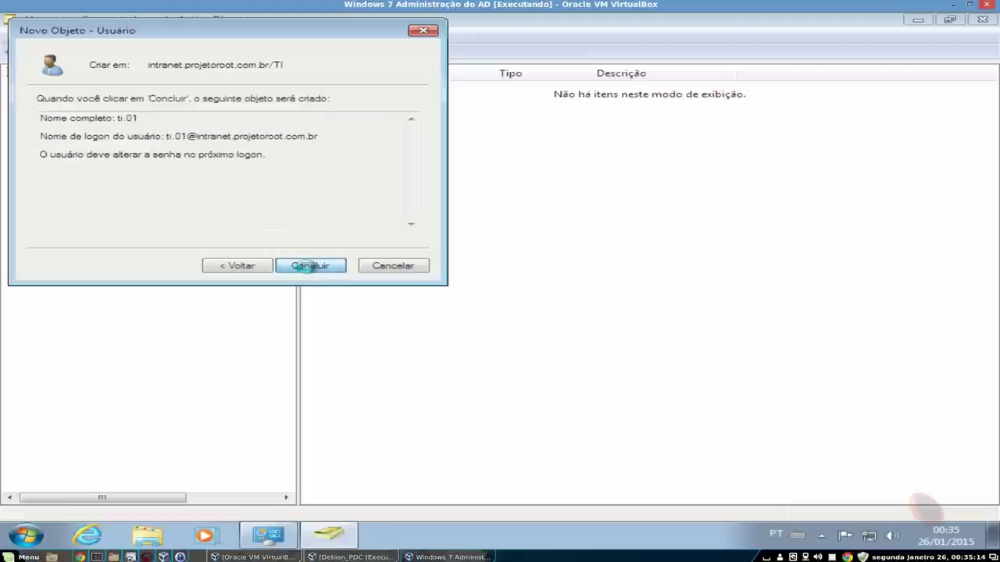
pyautogui.click(309, 268)
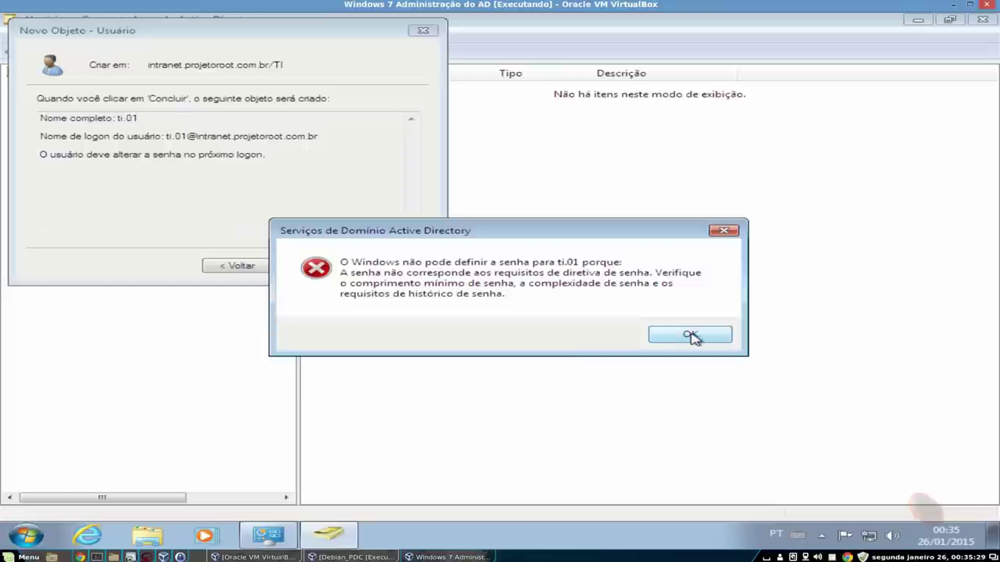
# - Dismiss the policy error, enter a longer password, and finish creating ti.01
pyautogui.click(692, 335)
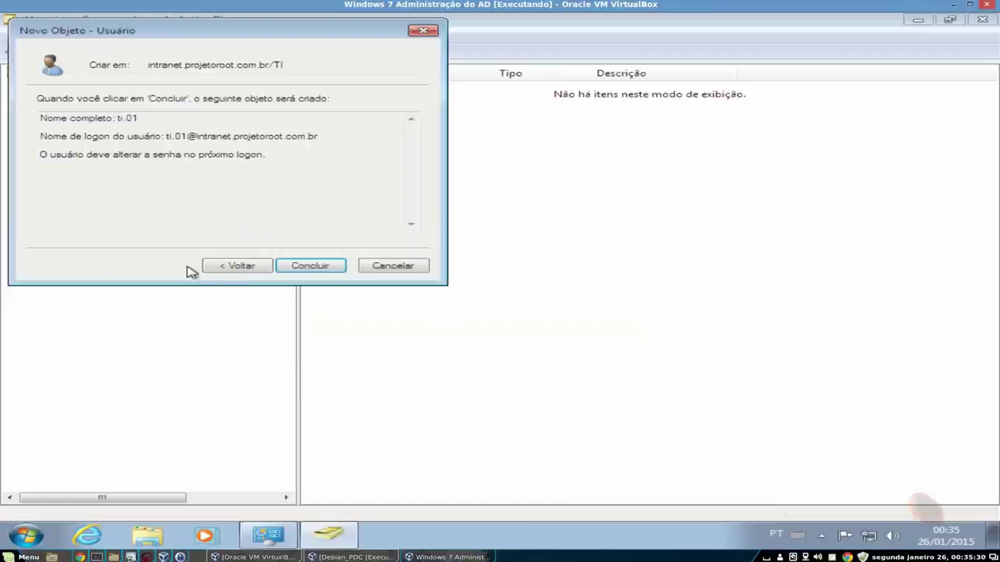
pyautogui.click(219, 267)
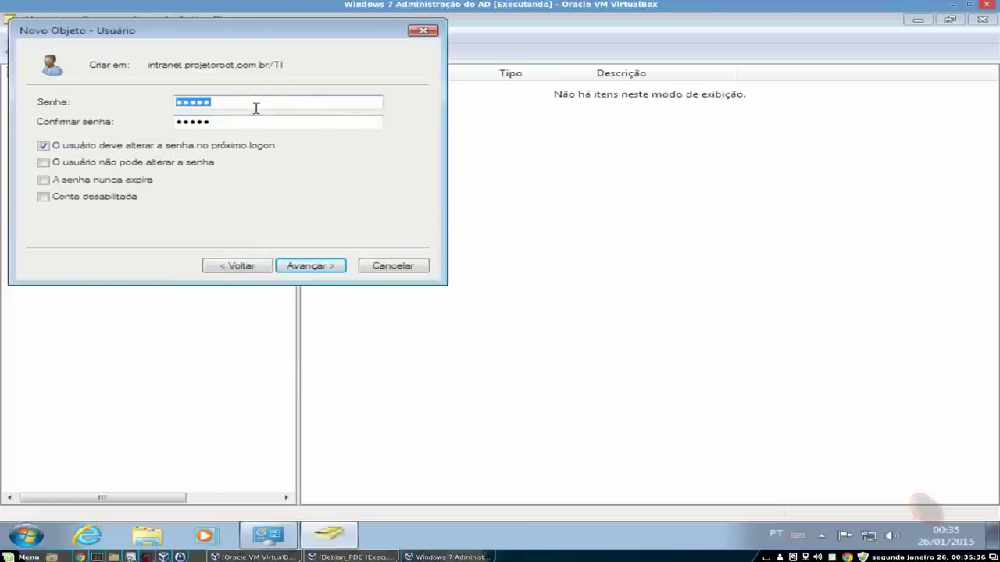
pyautogui.write('1')
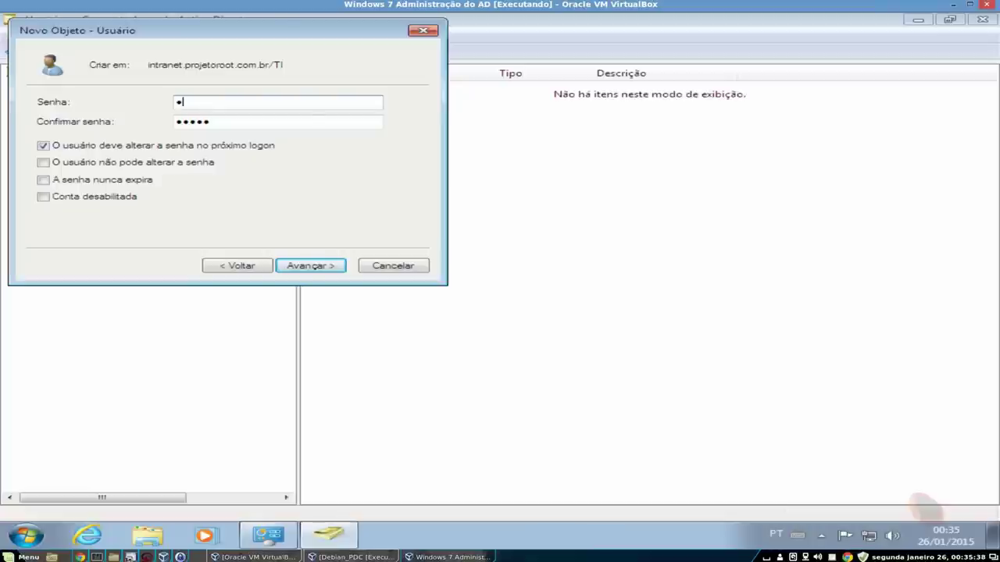
pyautogui.write('23456789')
pyautogui.press('Tab')
pyautogui.write('123456789')
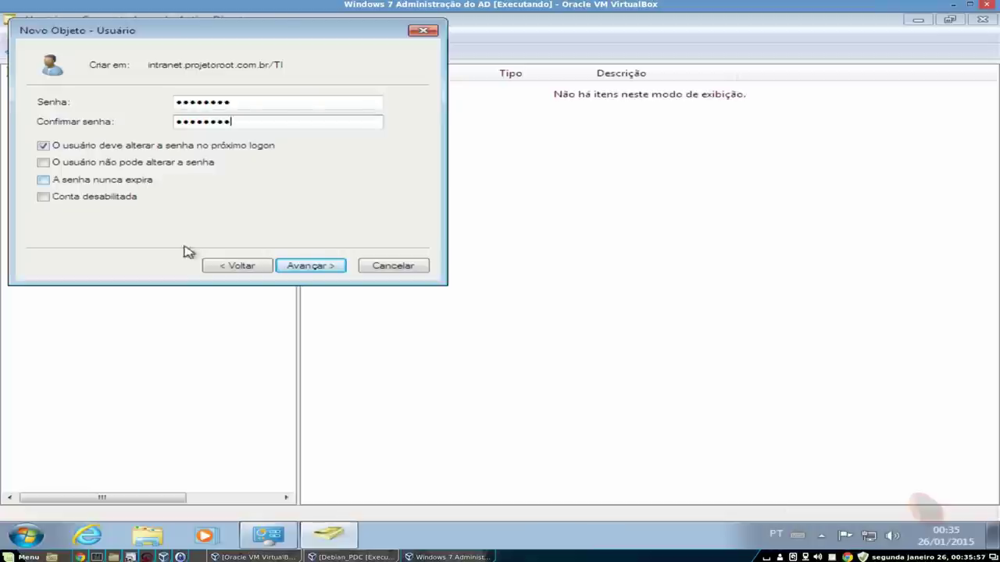
pyautogui.click(328, 267)
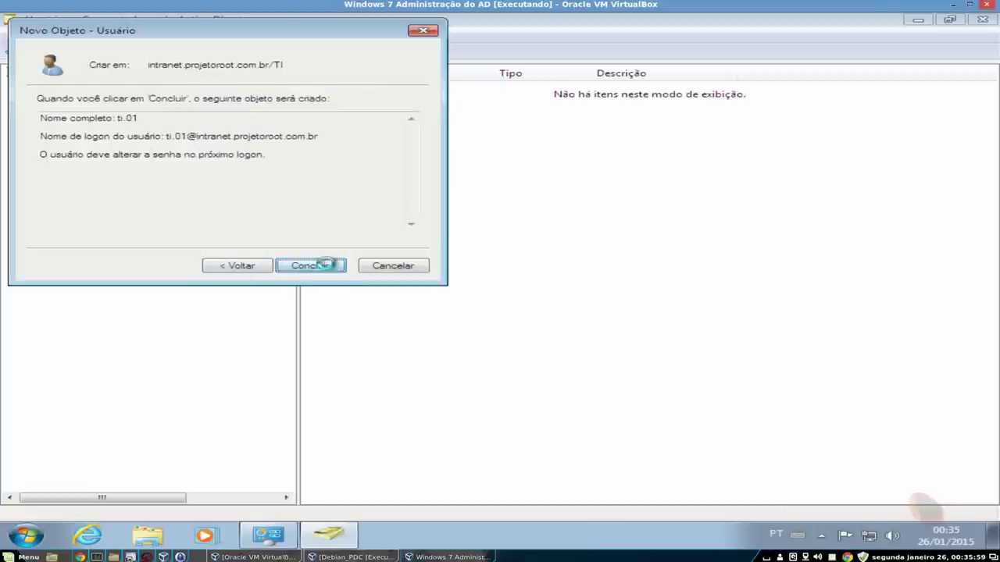
pyautogui.click(329, 265)
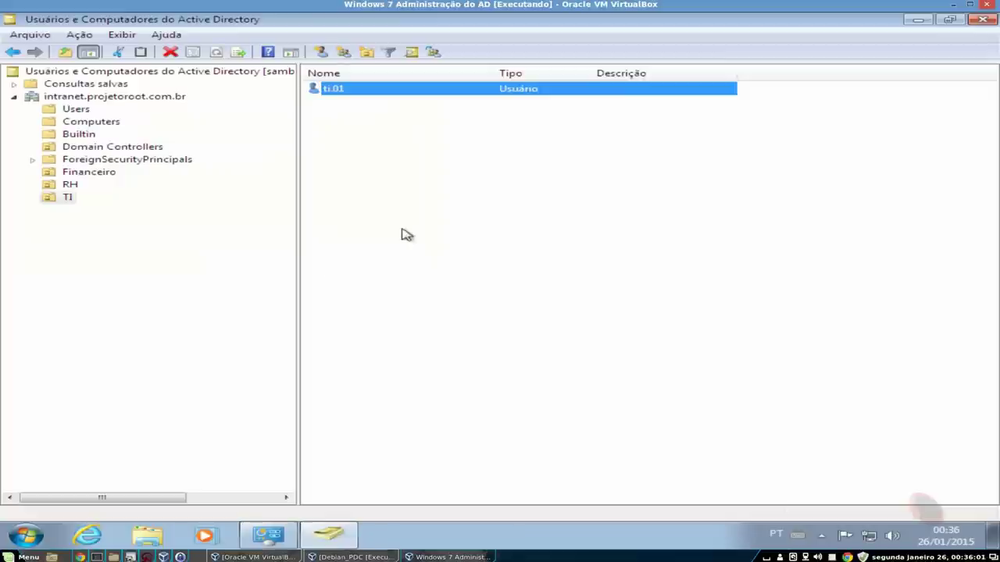
# - Create user rh.01 in the RH unit, entering and confirming its password
pyautogui.click(68, 186)
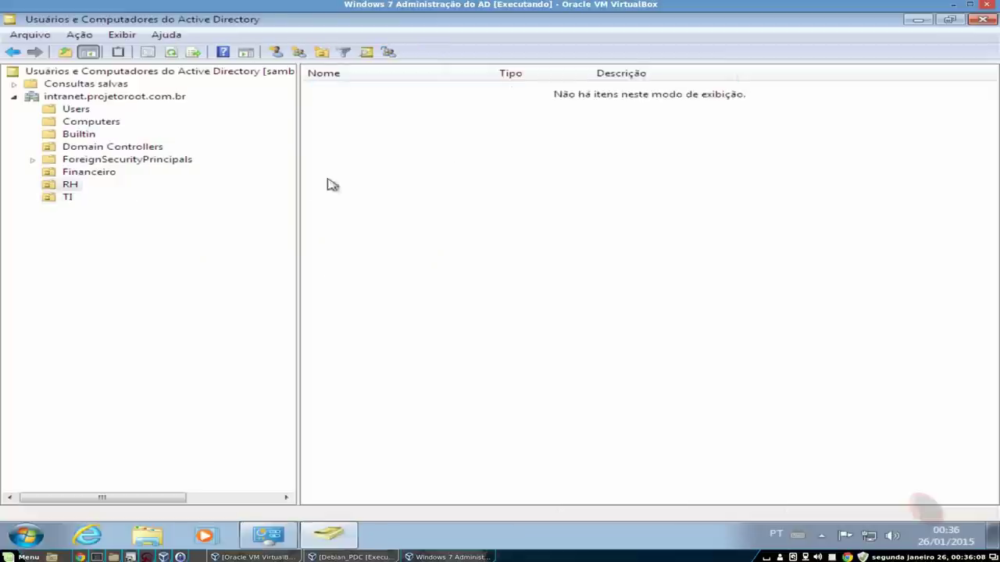
pyautogui.rightClick(373, 169)
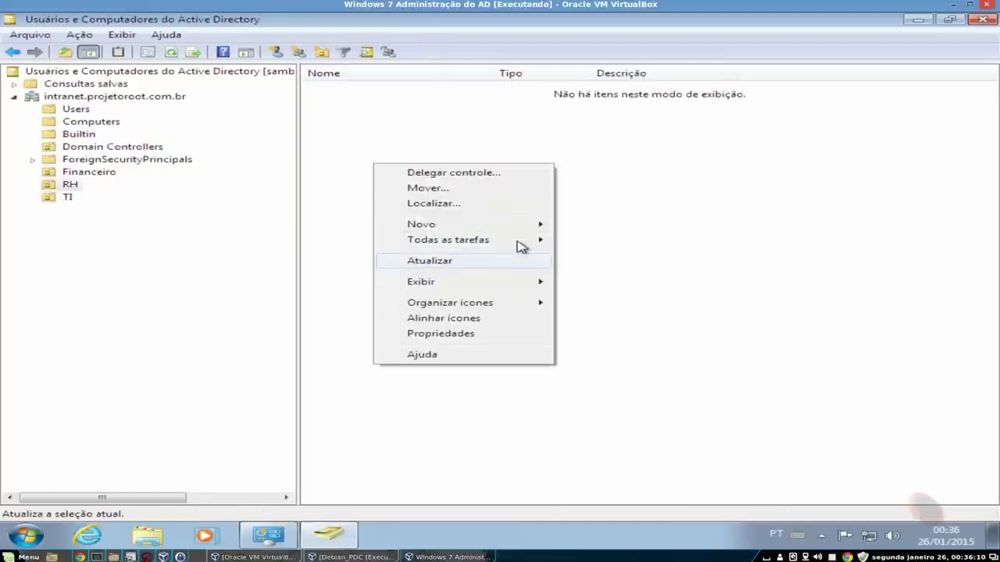
pyautogui.moveTo(507, 225)
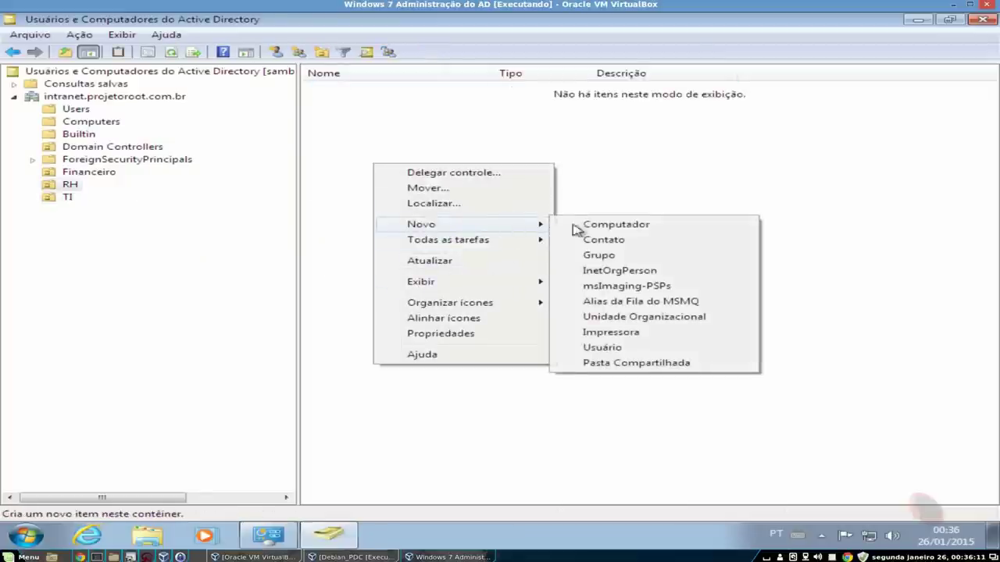
pyautogui.click(615, 350)
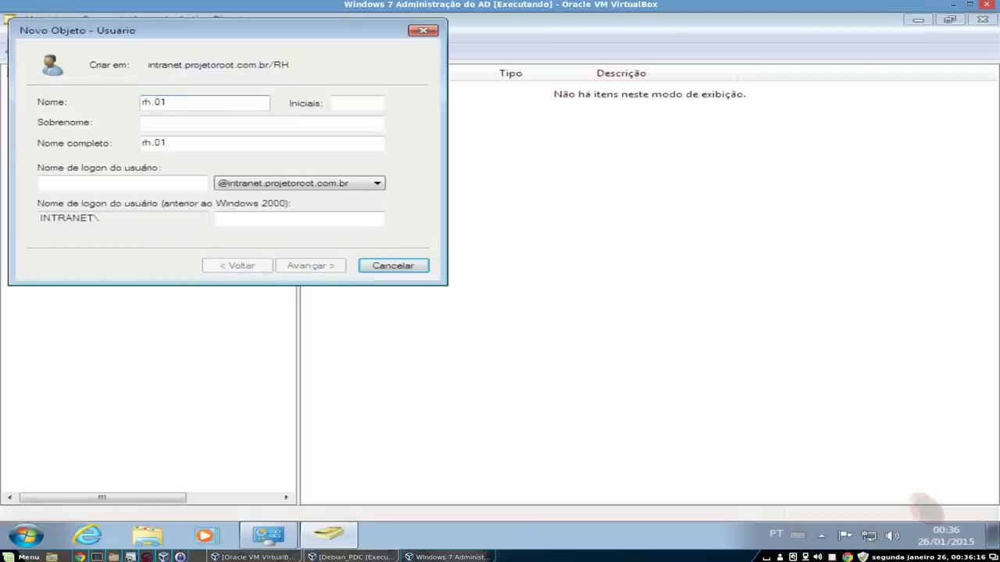
pyautogui.click(133, 184)
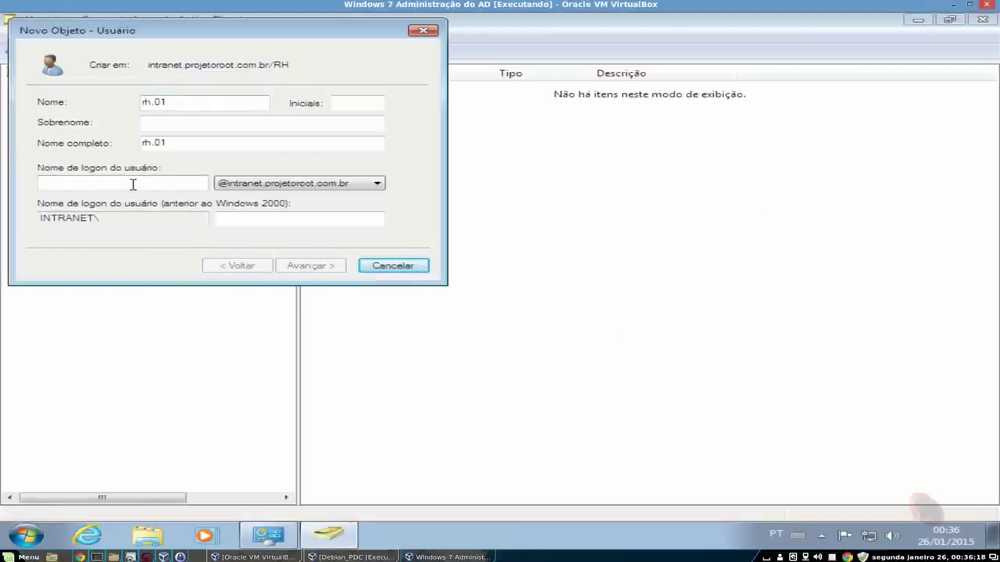
pyautogui.write('rh.01')
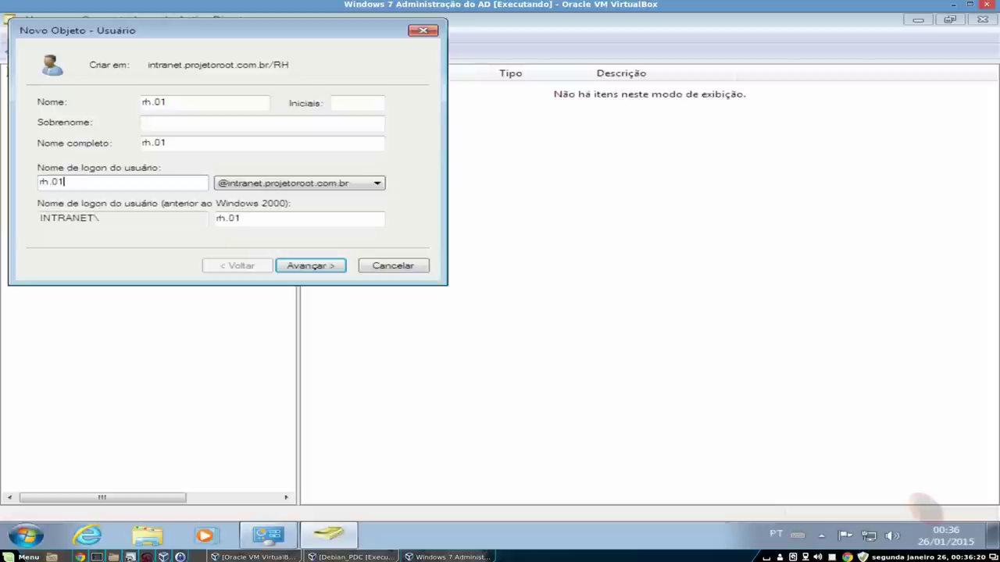
pyautogui.click(334, 266)
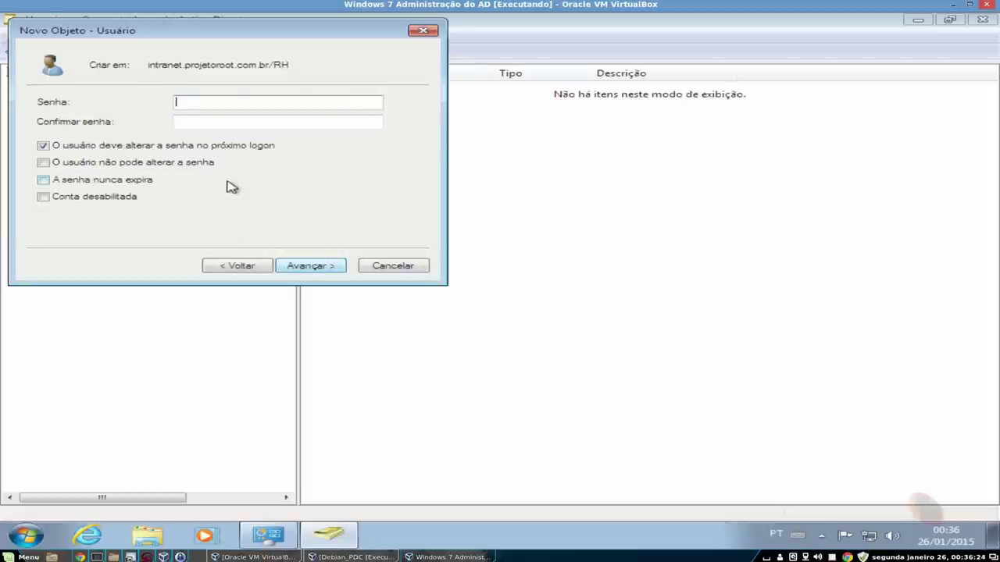
pyautogui.write('Senha@123')
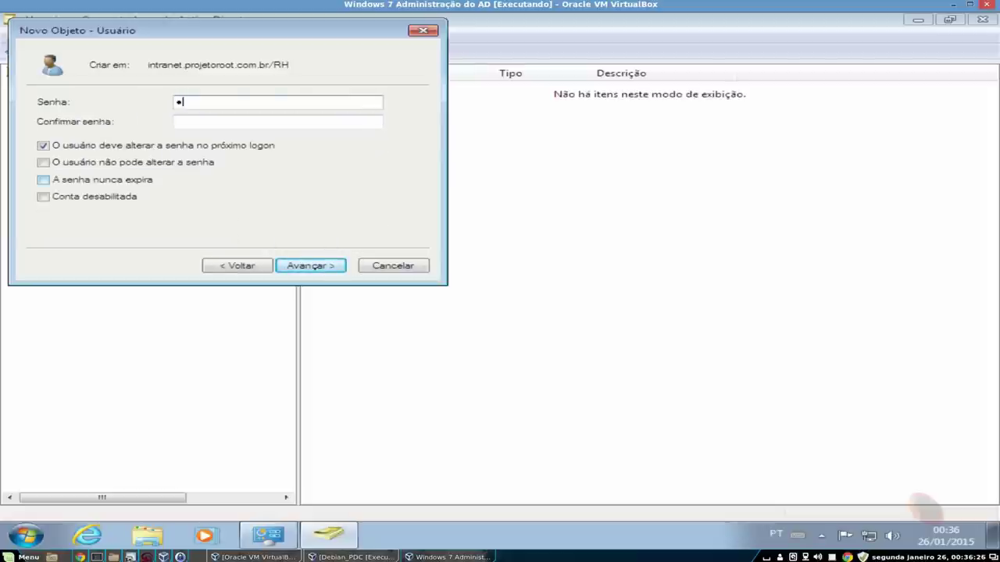
pyautogui.press('Tab')
pyautogui.write('Senha@123')
pyautogui.click(322, 267)
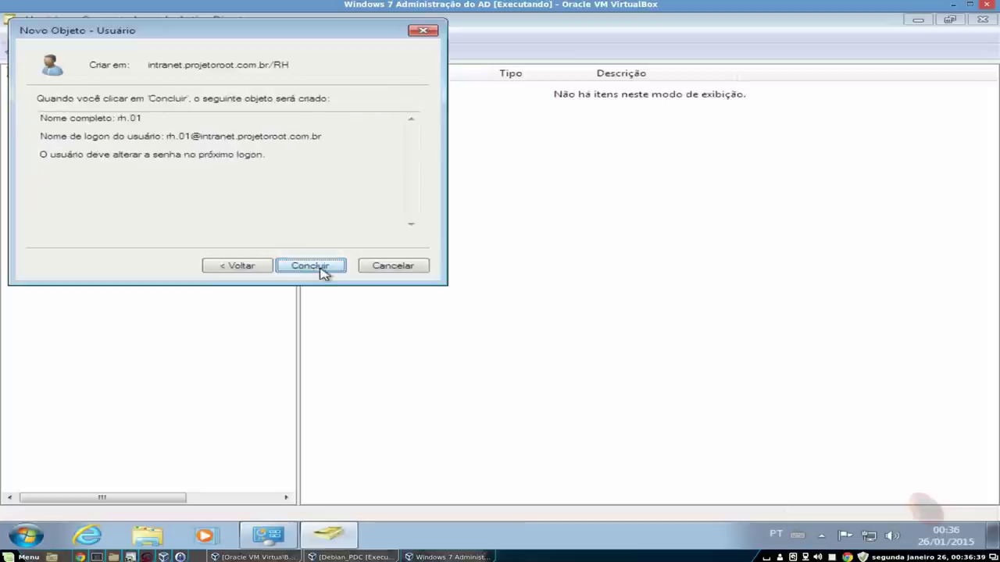
pyautogui.click(321, 267)
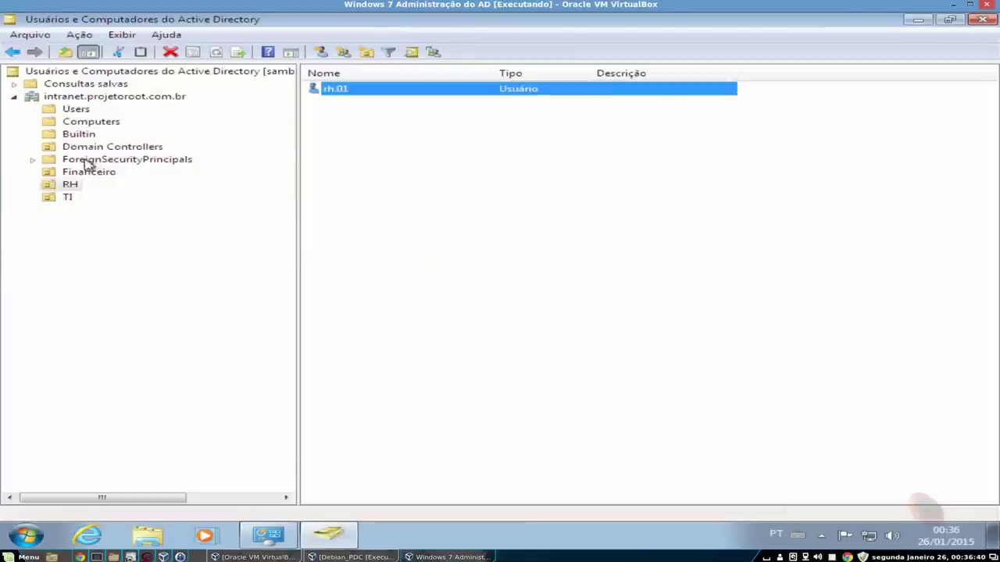
# - Create user Finan.01 with logon finan.01 in the Financeiro unit
pyautogui.click(84, 172)
pyautogui.rightClick(388, 124)
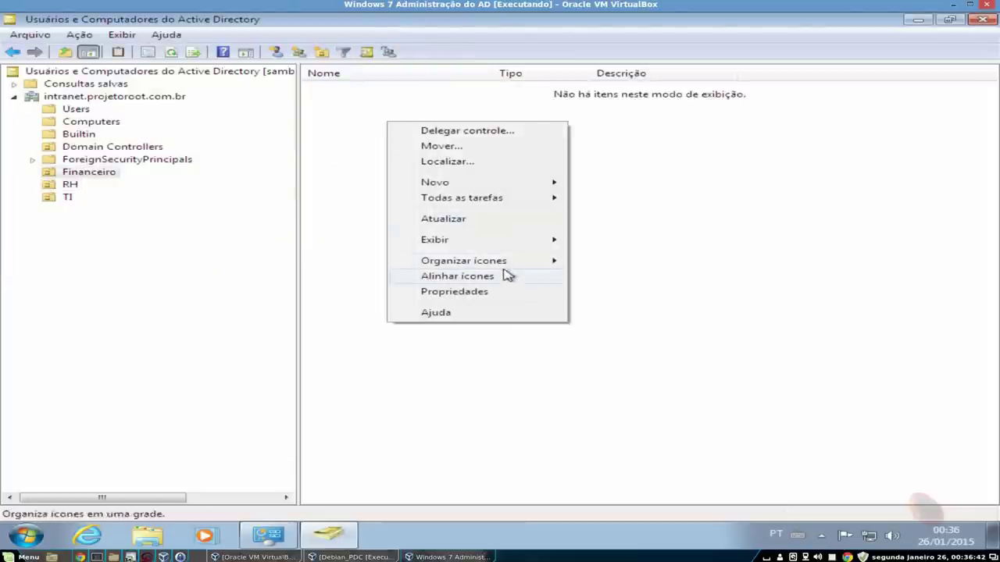
pyautogui.moveTo(541, 187)
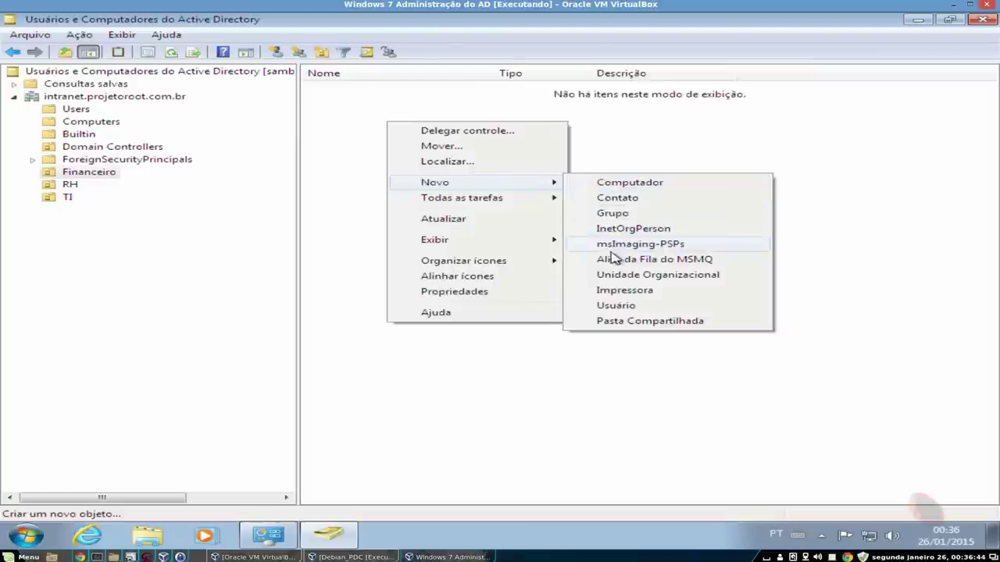
pyautogui.click(620, 306)
pyautogui.write('Finan')
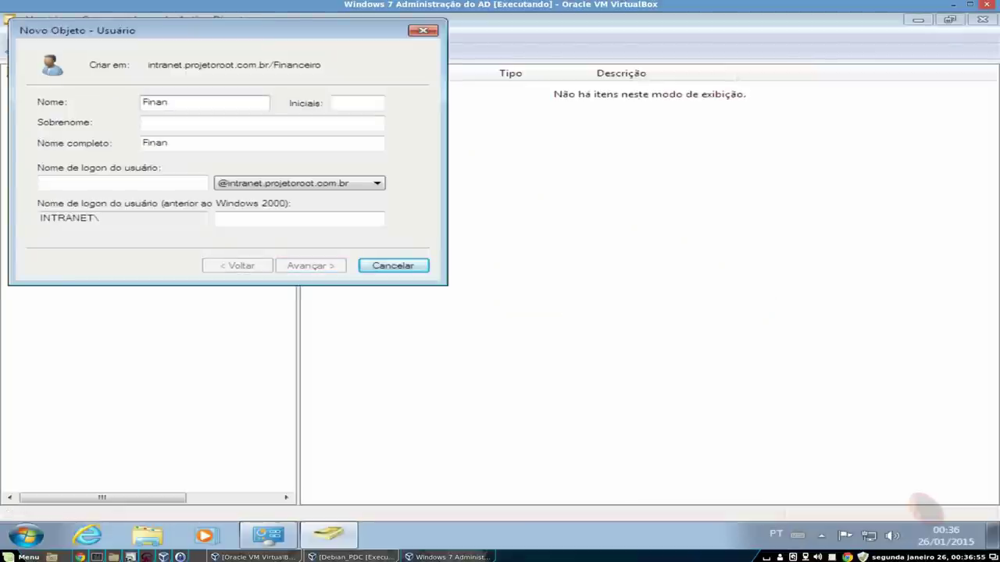
pyautogui.press('Tab')
pyautogui.press('Tab')
pyautogui.press('Tab')
pyautogui.press('Tab')
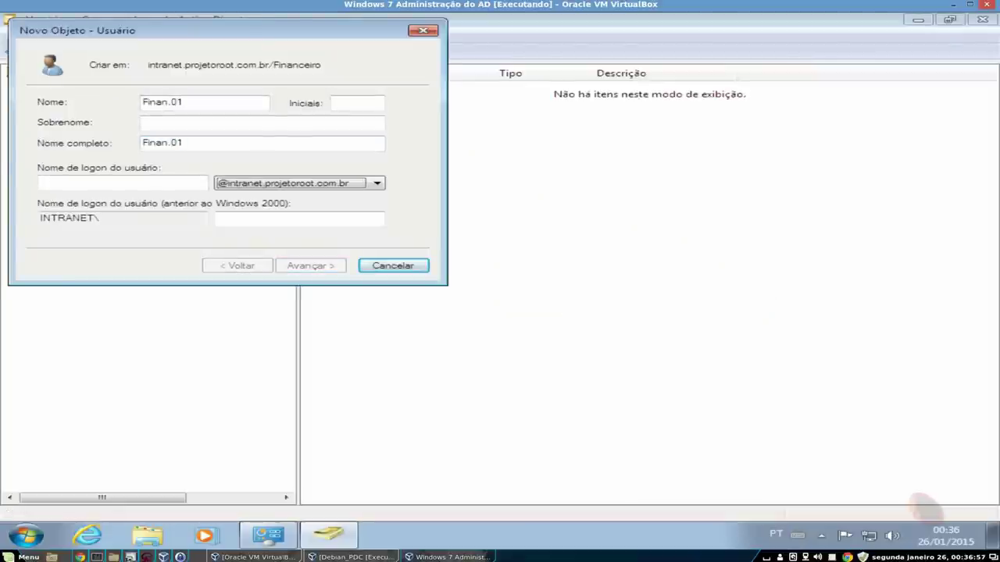
pyautogui.write('finan.01')
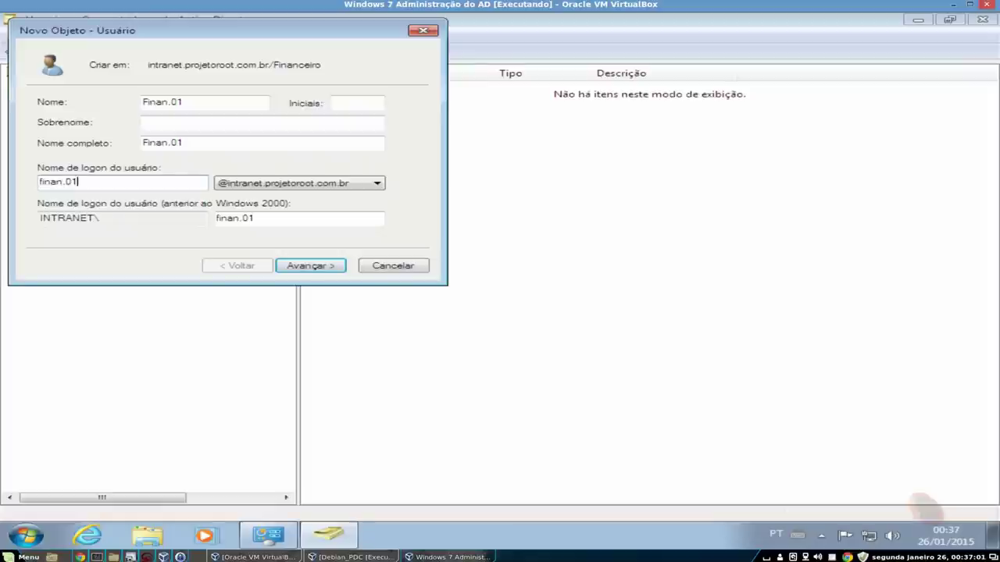
pyautogui.click(308, 268)
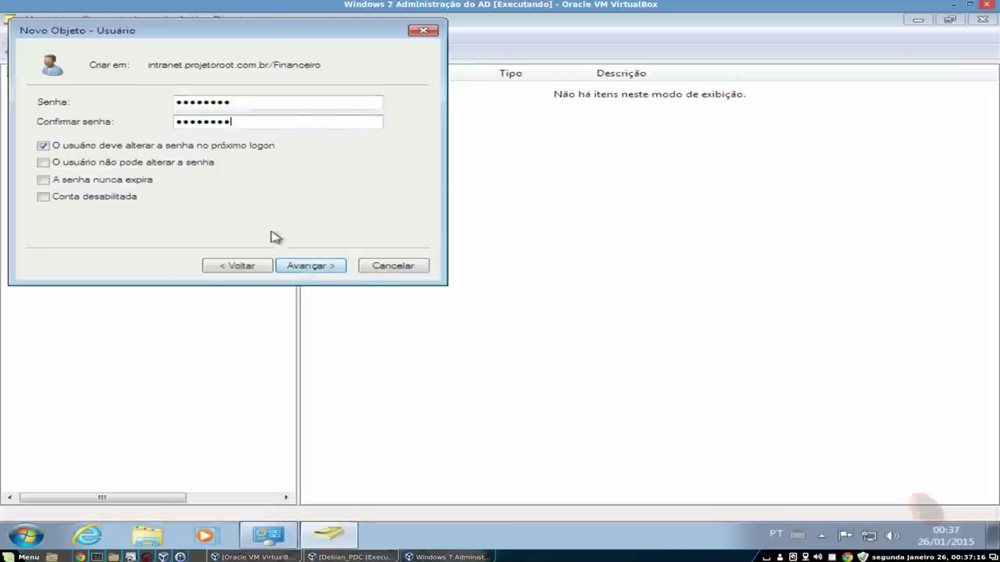
pyautogui.click(307, 267)
pyautogui.click(305, 267)
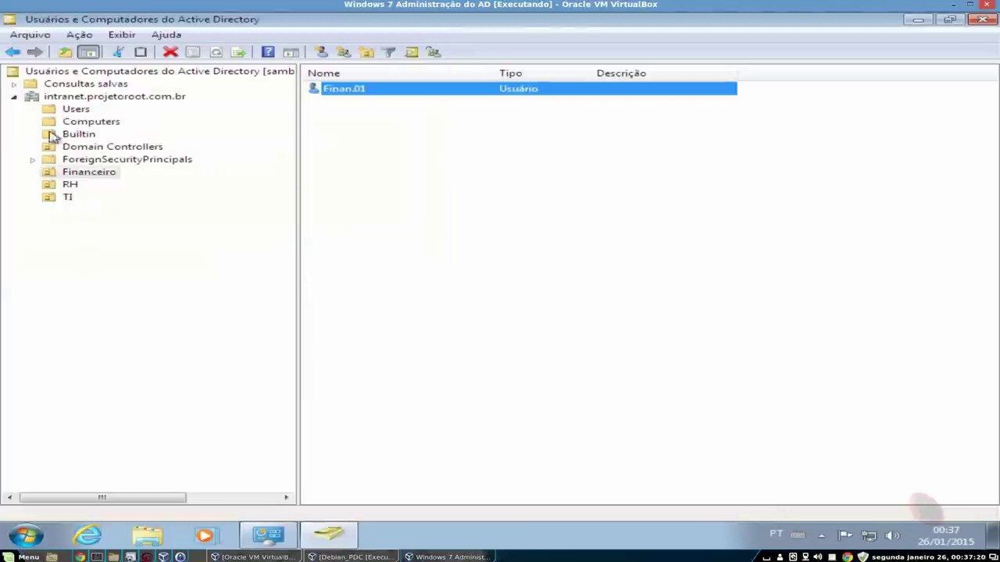
# - Check the users in the TI and RH units, revisit Finan.01, and return to the Debian_PDC console
pyautogui.click(71, 199)
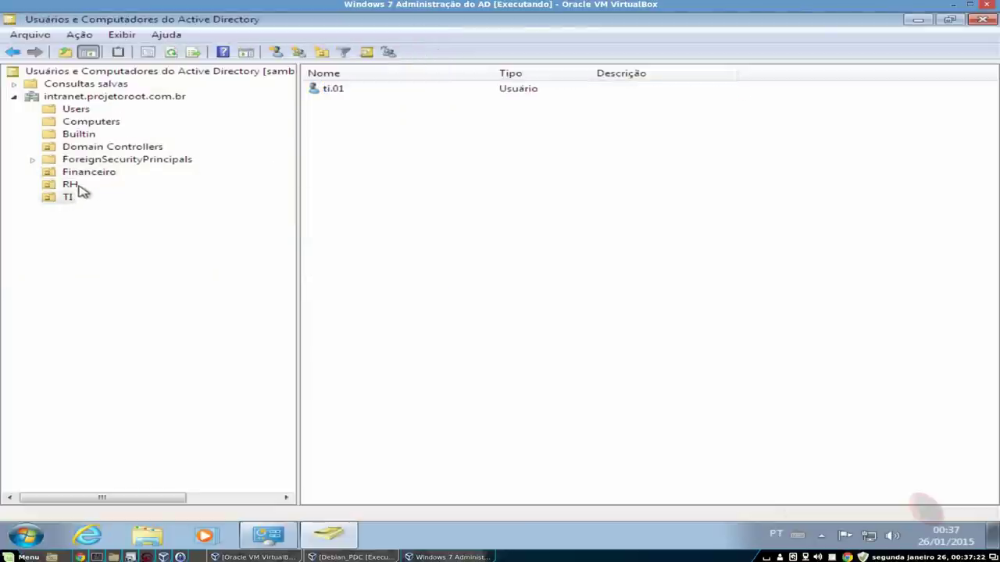
pyautogui.click(68, 186)
pyautogui.click(117, 175)
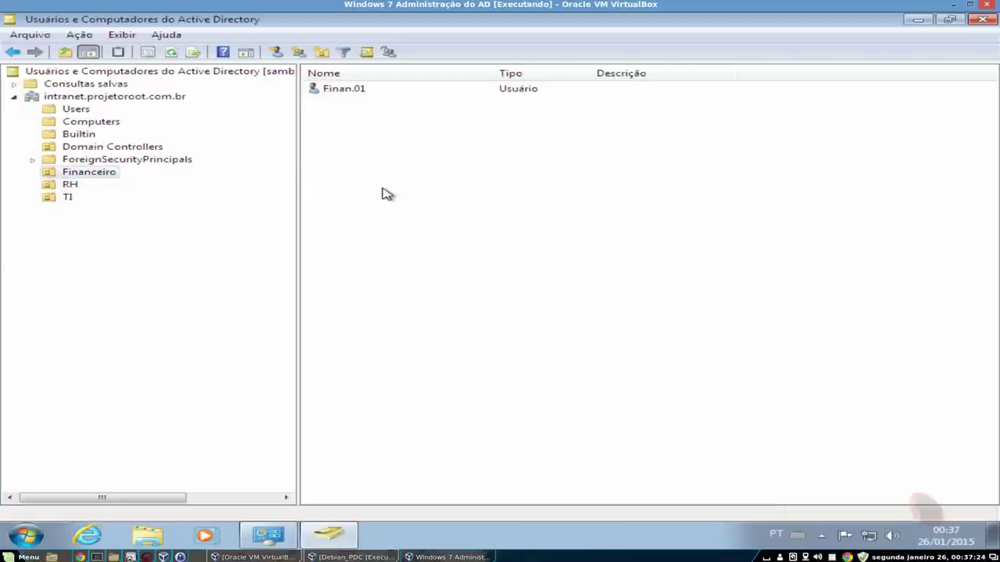
pyautogui.click(338, 89)
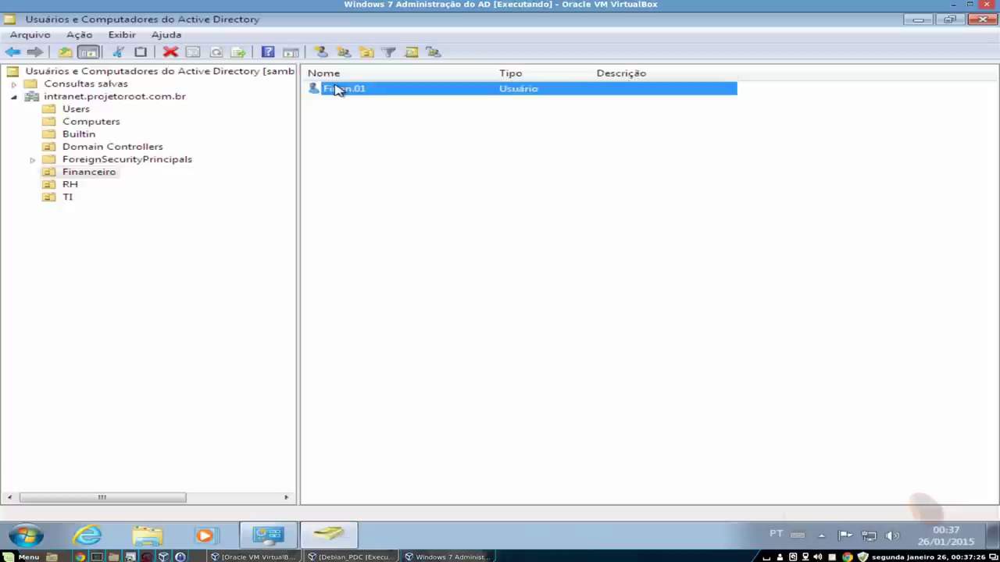
pyautogui.rightClick(338, 89)
pyautogui.moveTo(500, 215)
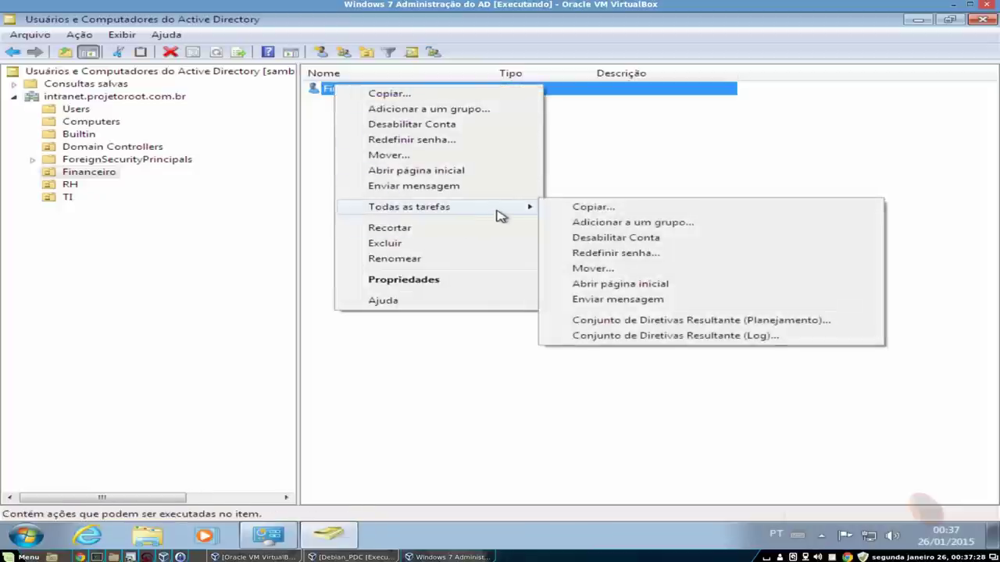
pyautogui.click(517, 418)
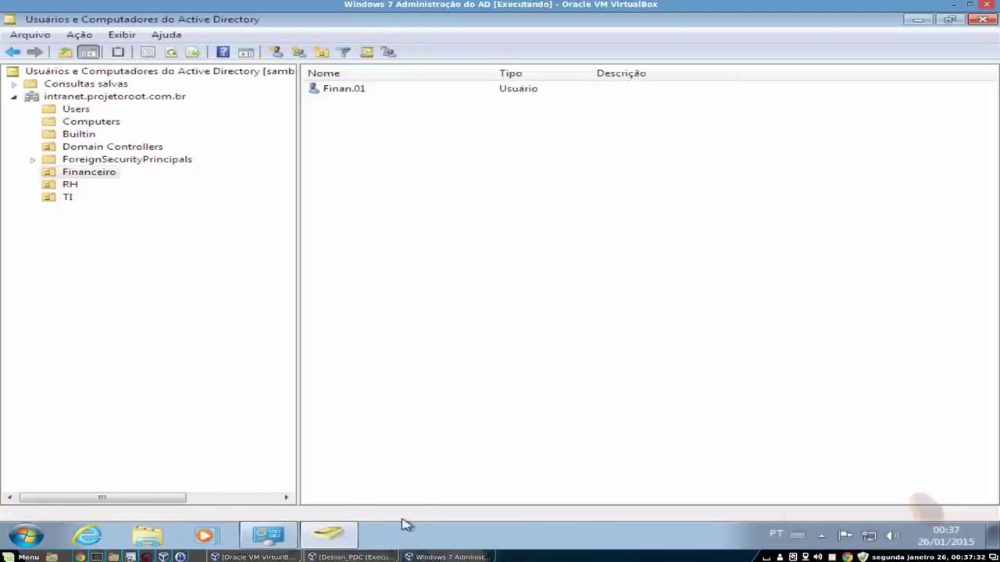
pyautogui.click(351, 557)
# - Boot the Windows 7 Cliente do Dominio machine from the VirtualBox Manager
pyautogui.click(258, 557)
pyautogui.click(78, 152)
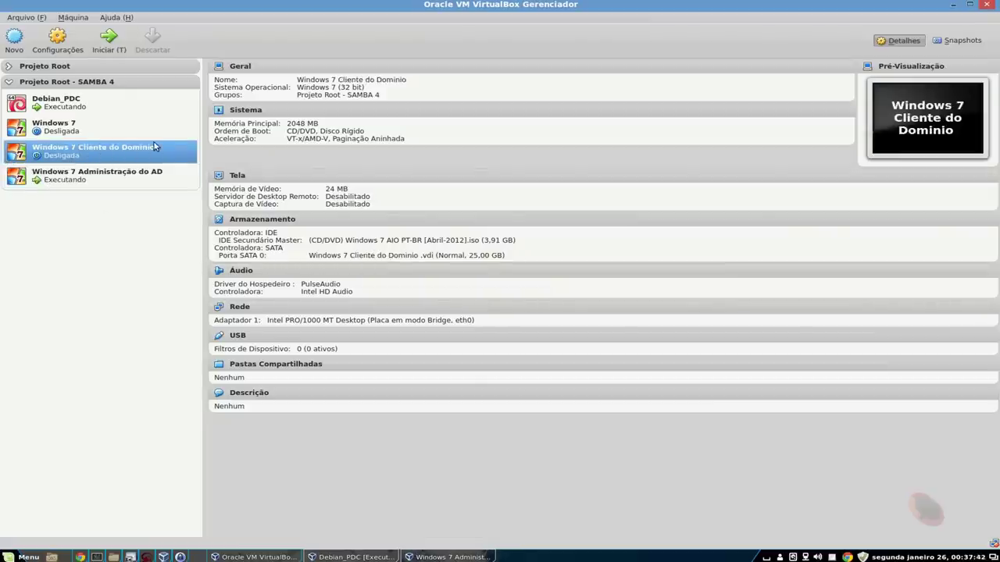
pyautogui.click(108, 39)
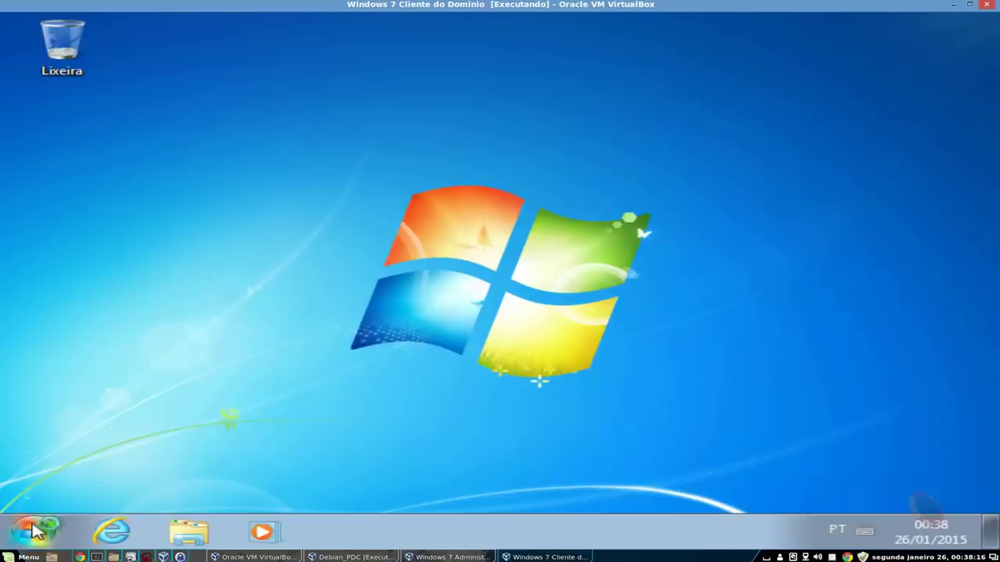
# - Open the System properties for Computador from the Start menu
pyautogui.click(31, 531)
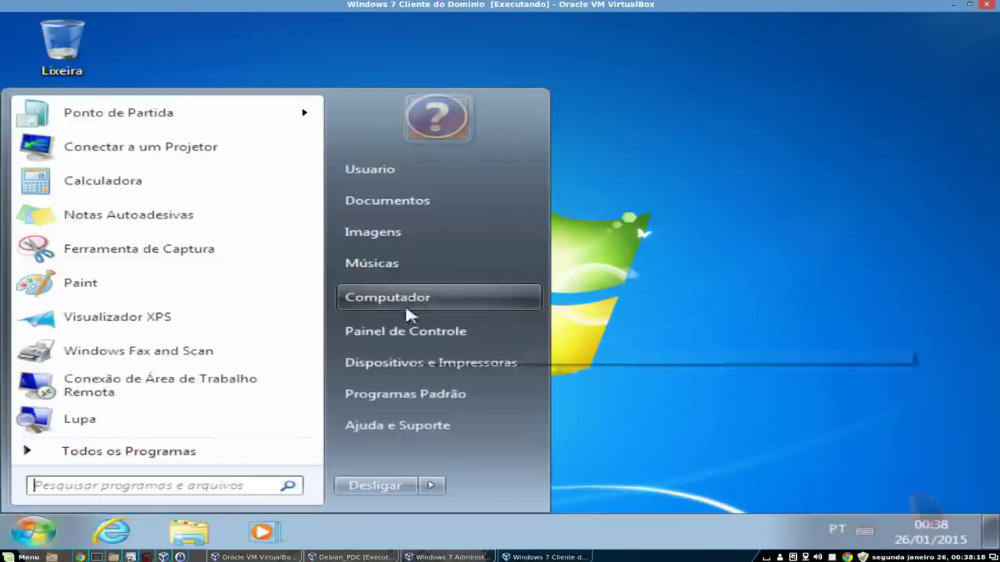
pyautogui.rightClick(410, 295)
pyautogui.click(489, 450)
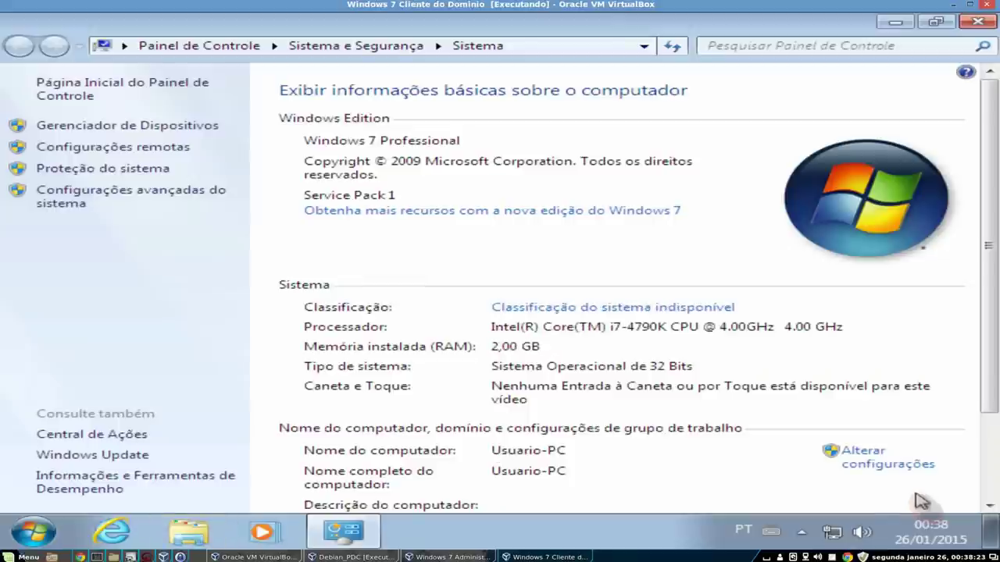
# - Set the local connection's TCP/IPv4 preferred DNS server manually to 192.168.0.100
pyautogui.rightClick(833, 532)
pyautogui.click(828, 519)
pyautogui.click(844, 226)
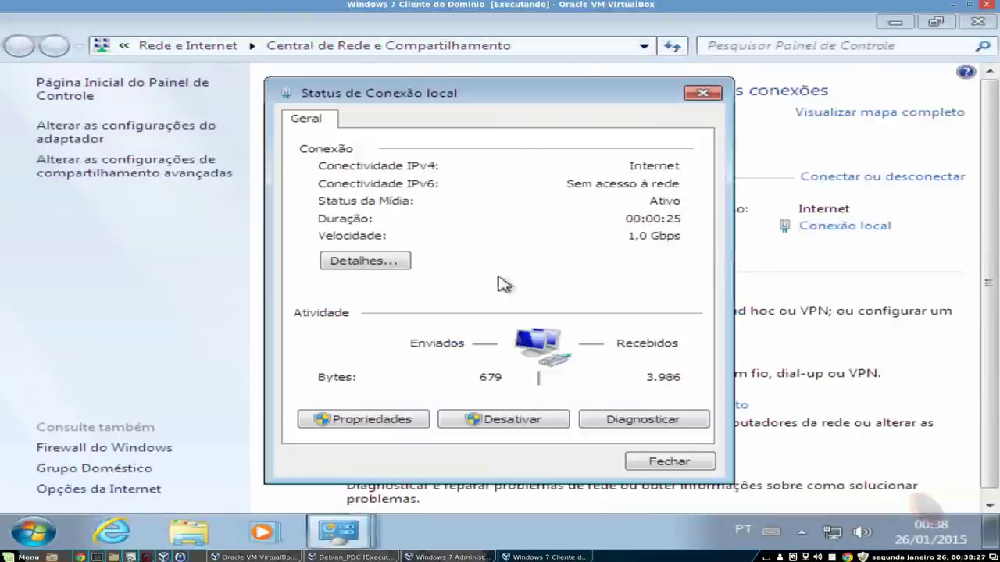
pyautogui.click(375, 421)
pyautogui.scroll(-2, 446, 265)
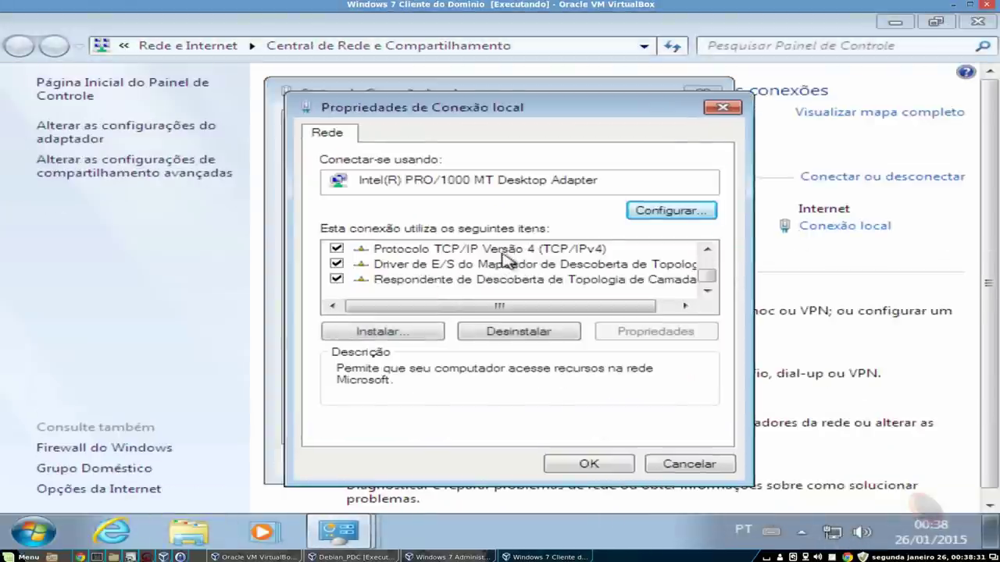
pyautogui.doubleClick(446, 252)
pyautogui.click(625, 361)
pyautogui.click(620, 381)
pyautogui.write('9 . . .')
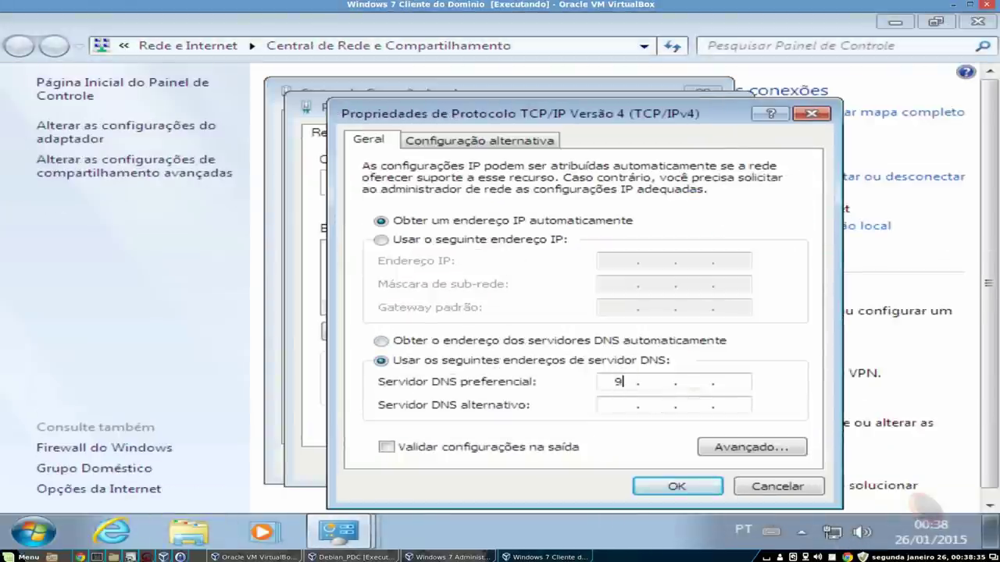
pyautogui.write('192.168.0.100')
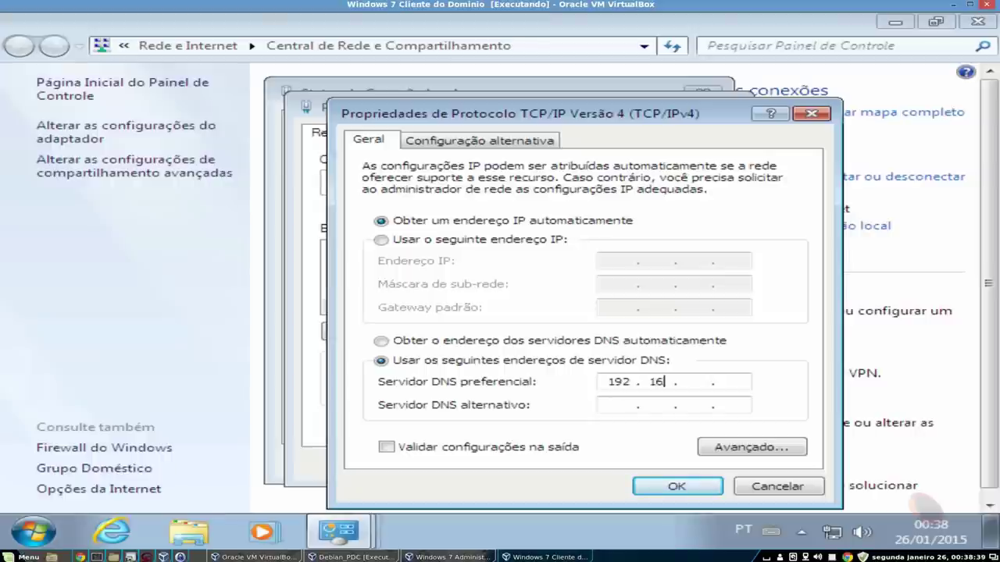
pyautogui.click(666, 488)
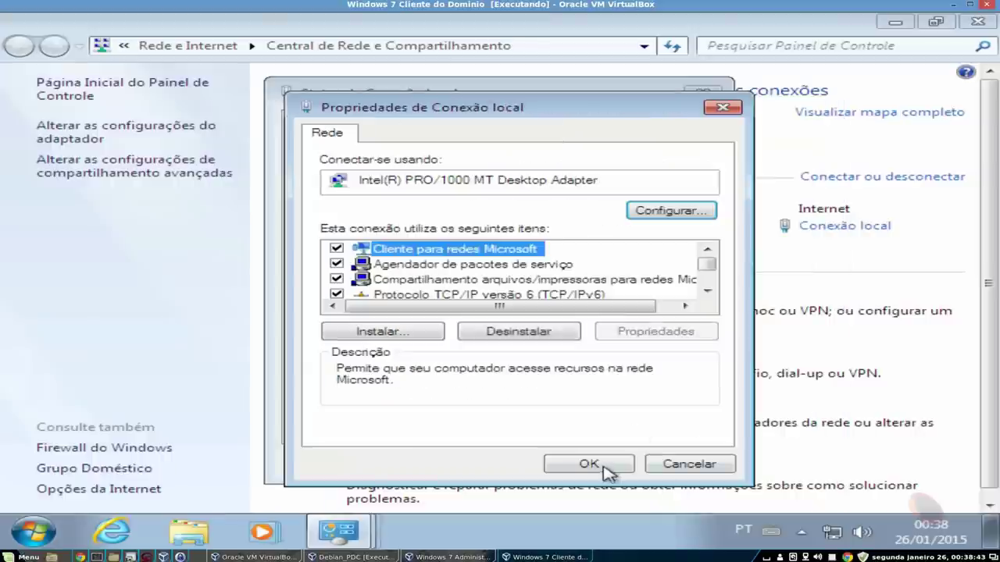
pyautogui.click(607, 472)
pyautogui.click(670, 467)
pyautogui.click(977, 21)
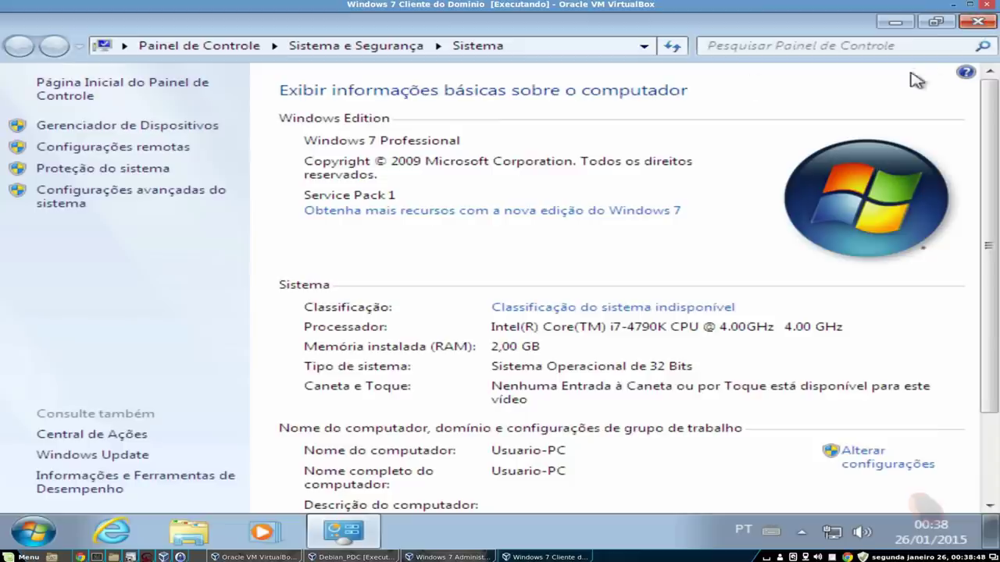
# - Start the domain join wizard and enter the domain administrator account details
pyautogui.click(896, 21)
pyautogui.click(268, 535)
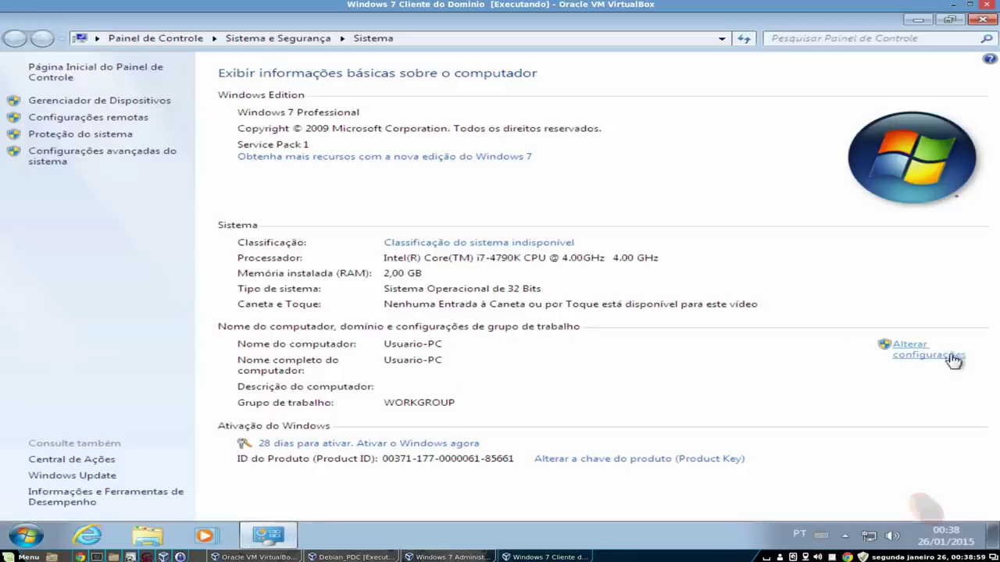
pyautogui.click(937, 351)
pyautogui.click(401, 233)
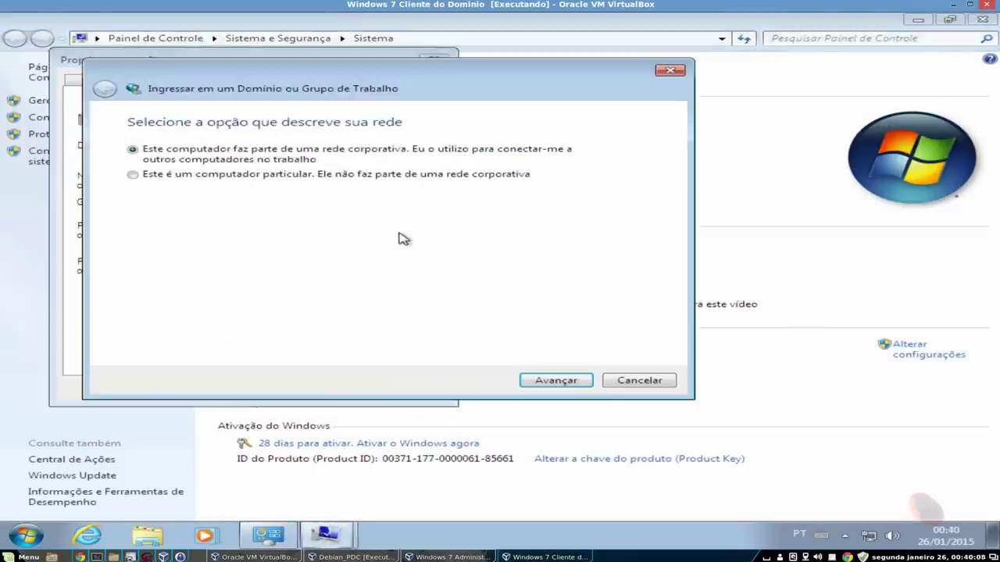
pyautogui.click(574, 382)
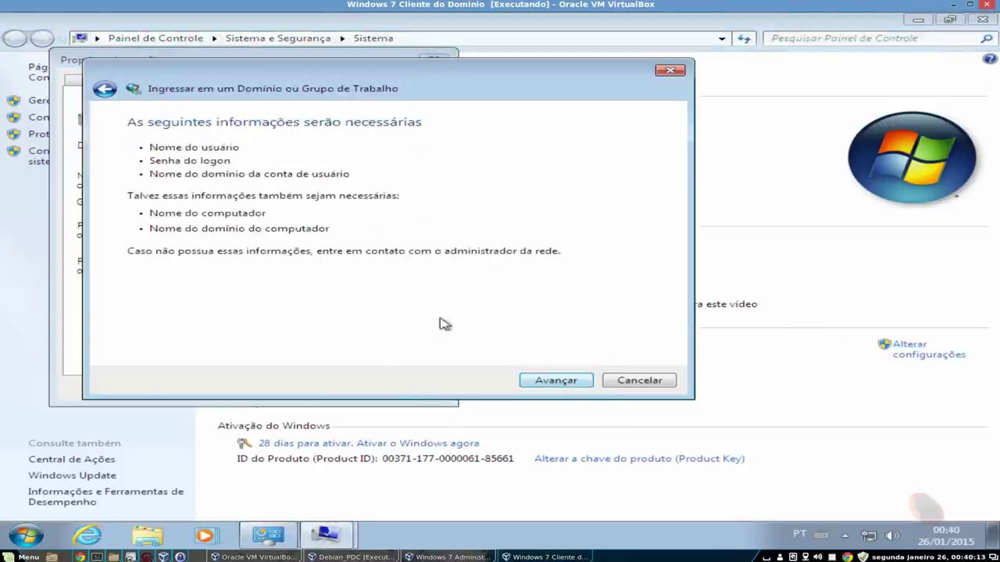
pyautogui.click(576, 382)
pyautogui.click(582, 383)
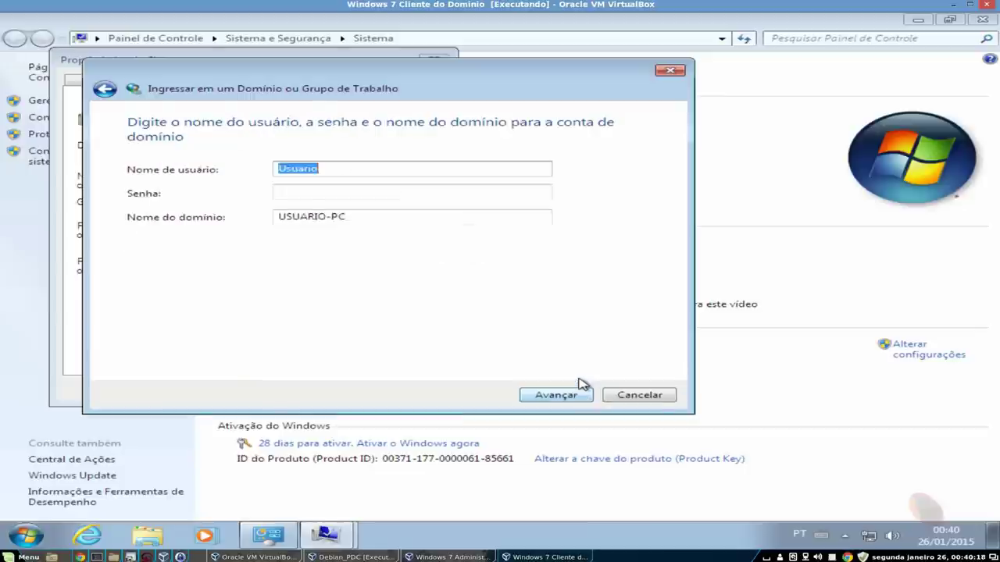
pyautogui.write('nistrat')
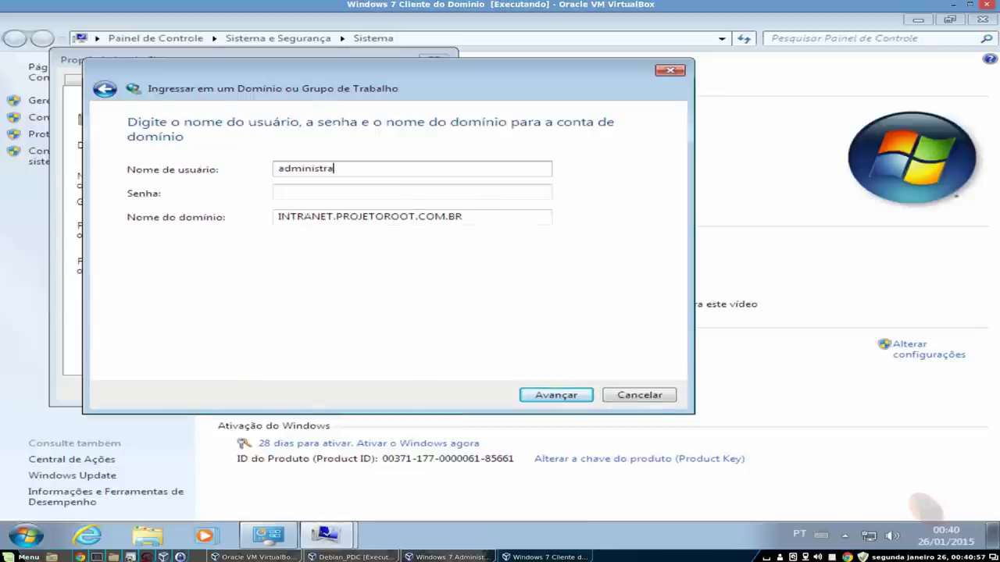
pyautogui.write('or')
pyautogui.press('Tab')
pyautogui.write('****')
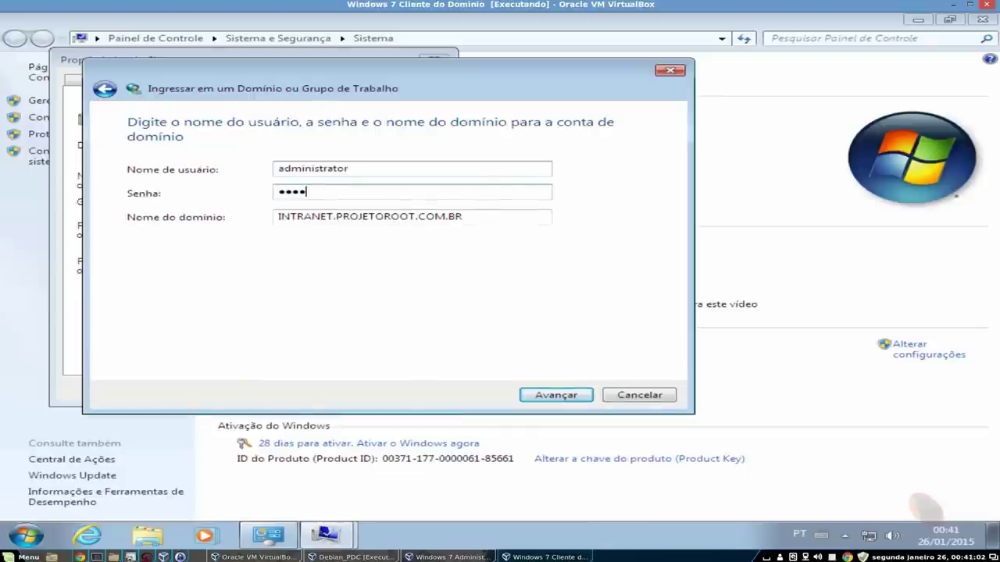
pyautogui.write('*****')
pyautogui.press('Tab')
pyautogui.press('Return')
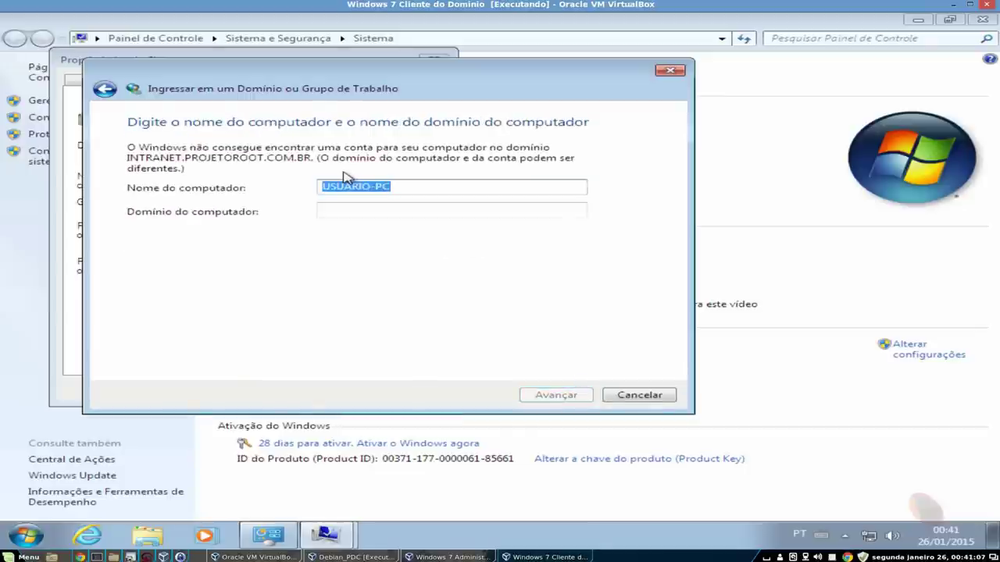
# - Set computer name FINAN.01 and domain INTRANET.PROJETOROOT.COM.BR
pyautogui.write('FINBAN')
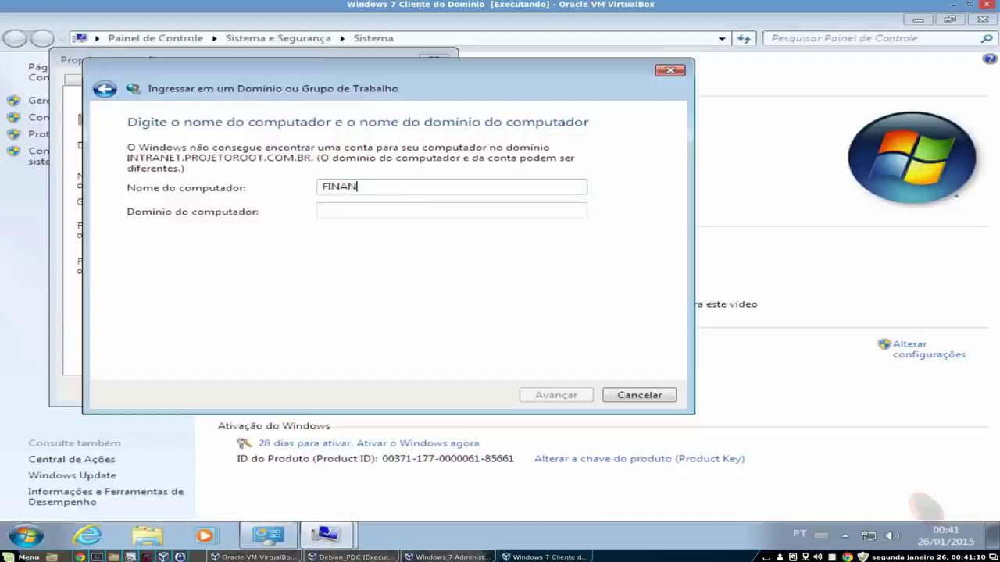
pyautogui.press('BackSpace')
pyautogui.press('BackSpace')
pyautogui.press('BackSpace')
pyautogui.write('FINAN.01')
pyautogui.press('Tab')
pyautogui.write('INTRANET')
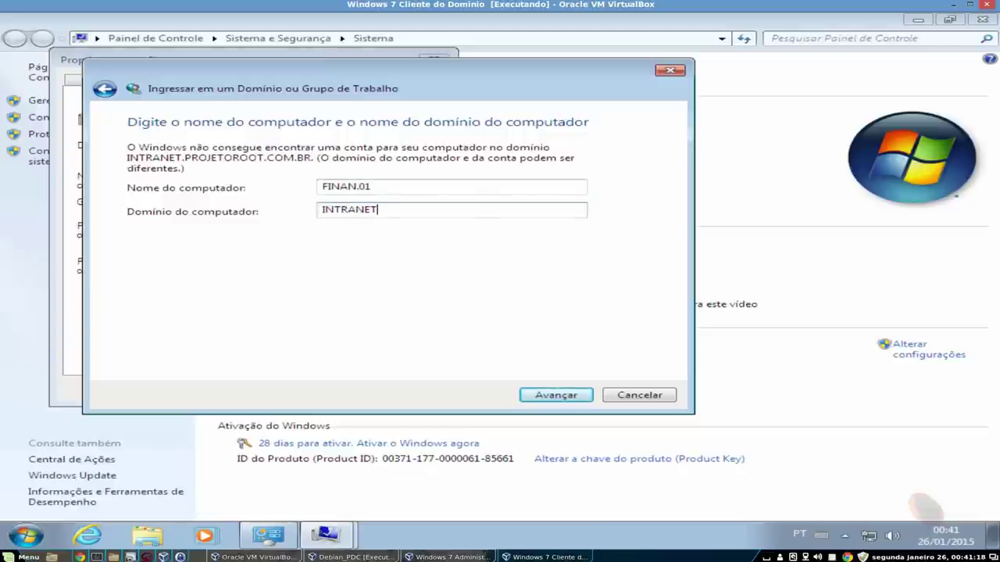
pyautogui.write('.PROJETOROOT.COM.BR')
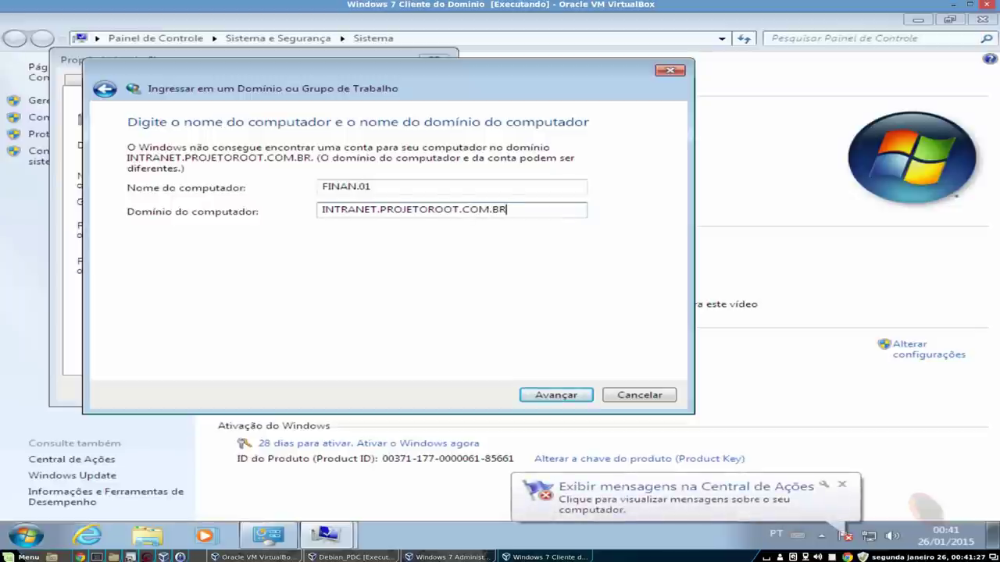
pyautogui.press('Return')
# - Authenticate as administrator on INTRANET.PROJETOROOT.COM.BR and finish the wizard to restart
pyautogui.write('admi')
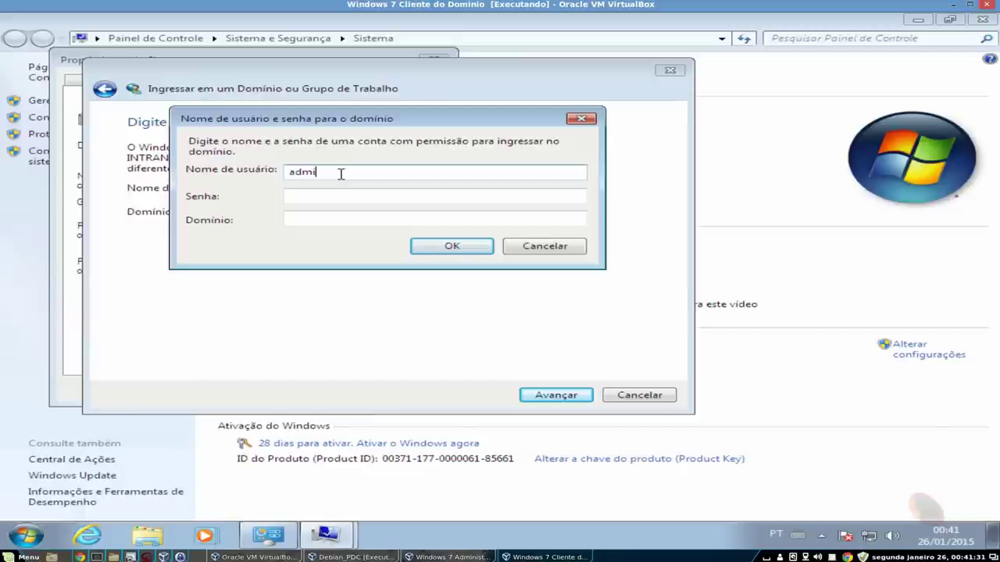
pyautogui.press('BackSpace')
pyautogui.press('BackSpace')
pyautogui.press('BackSpace')
pyautogui.press('BackSpace')
pyautogui.write('administrator')
pyautogui.press('Tab')
pyautogui.write('********')
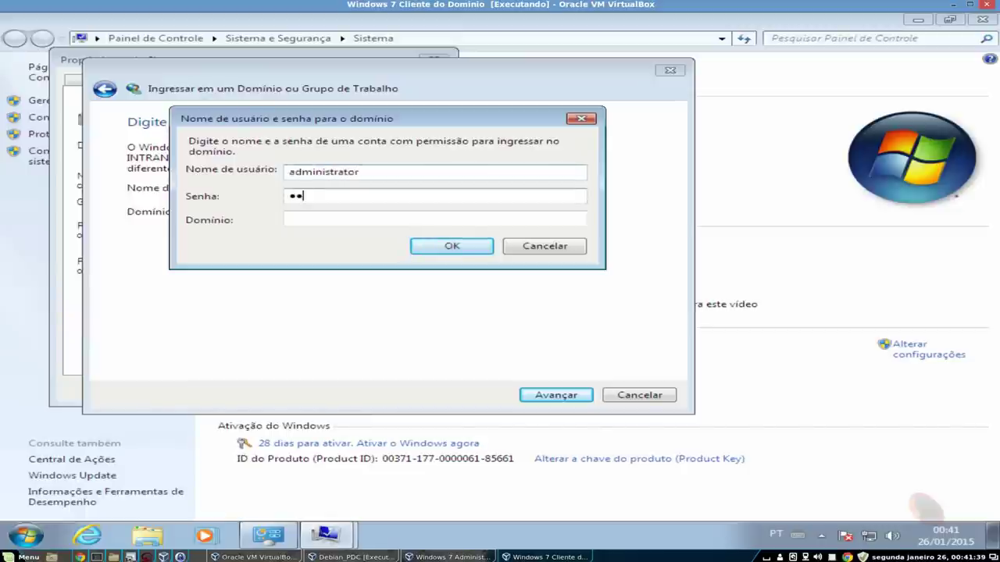
pyautogui.press('Tab')
pyautogui.write('INT')
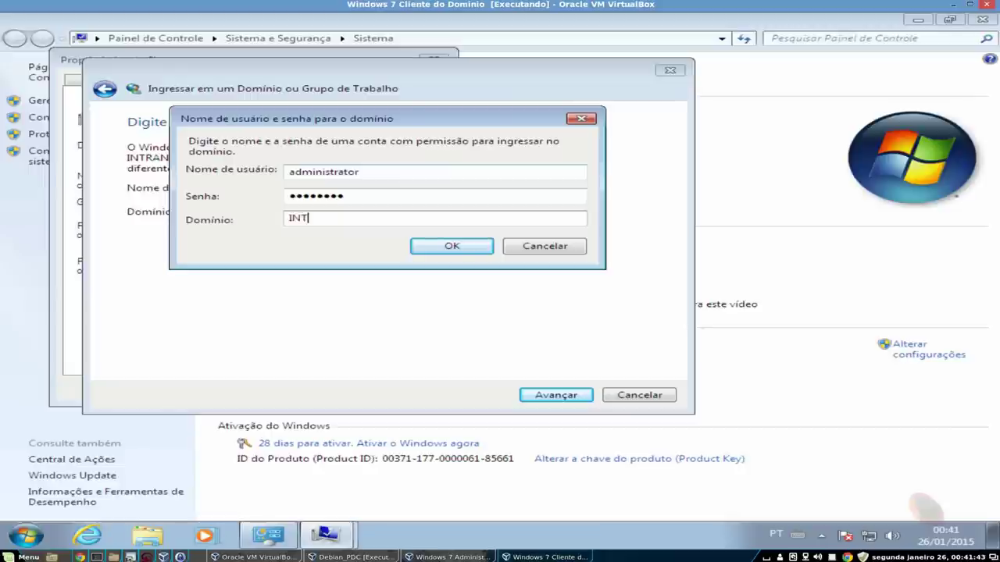
pyautogui.write('RANET.PROJETOROOT.COM.BR')
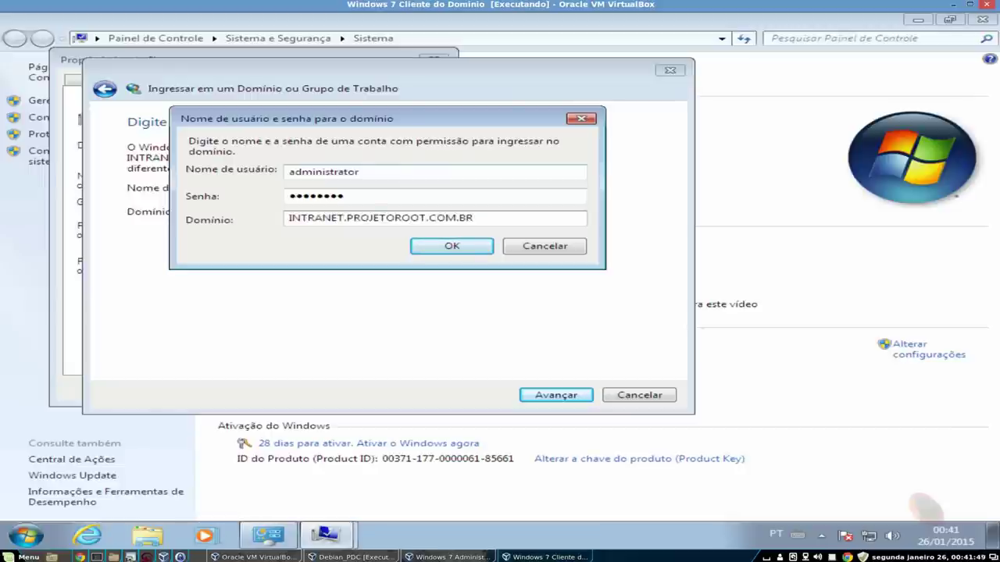
pyautogui.press('Return')
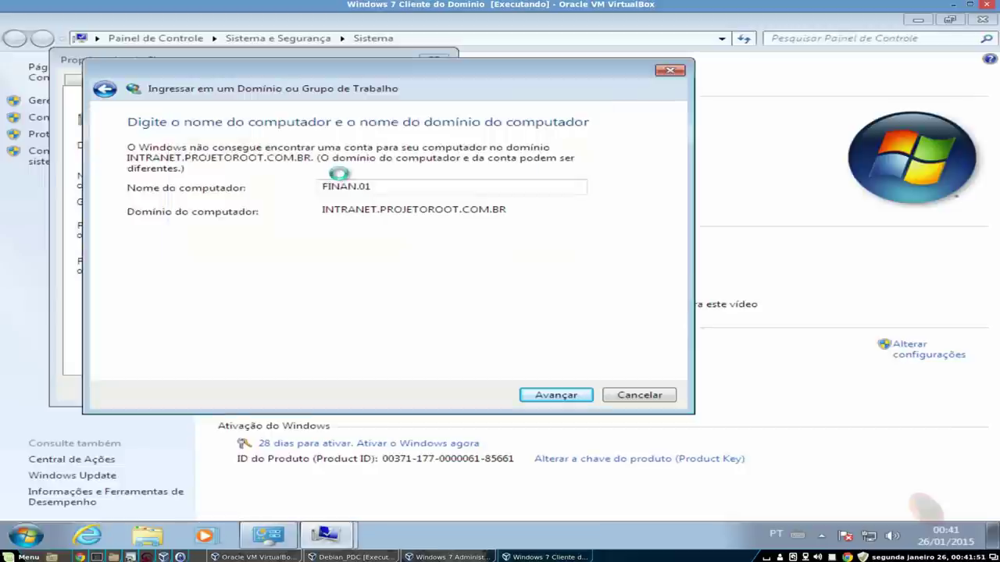
pyautogui.press('Return')
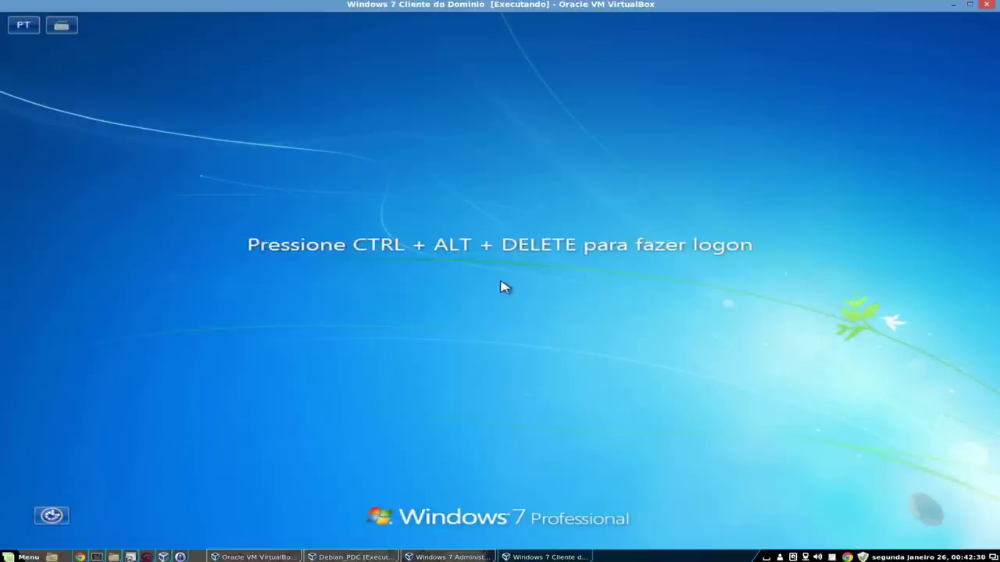
# - After Ctrl+Alt+Del, log on as another user with the Financeiro domain account
pyautogui.hotkey('ctrl', 'alt', 'Delete')
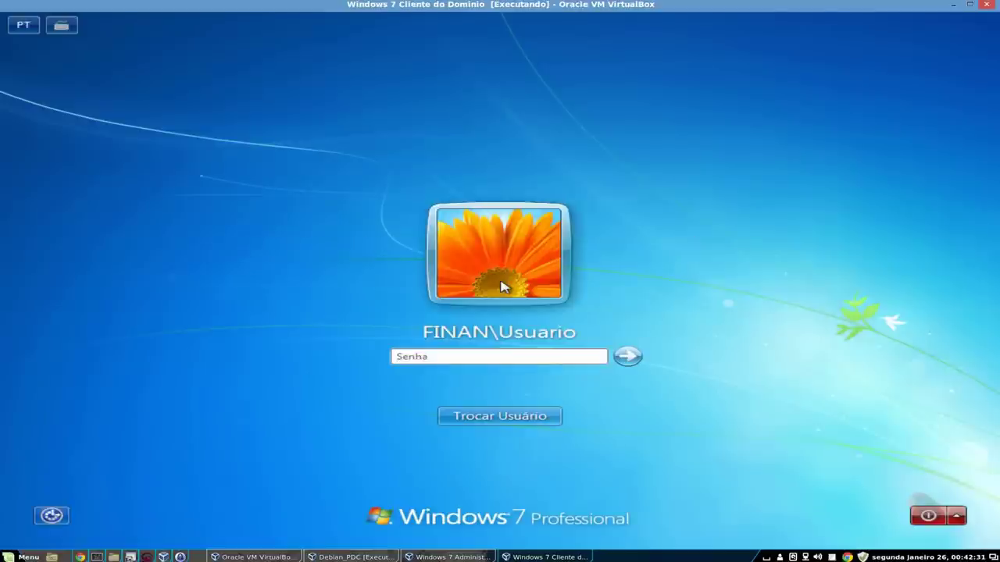
pyautogui.click(502, 422)
pyautogui.click(578, 356)
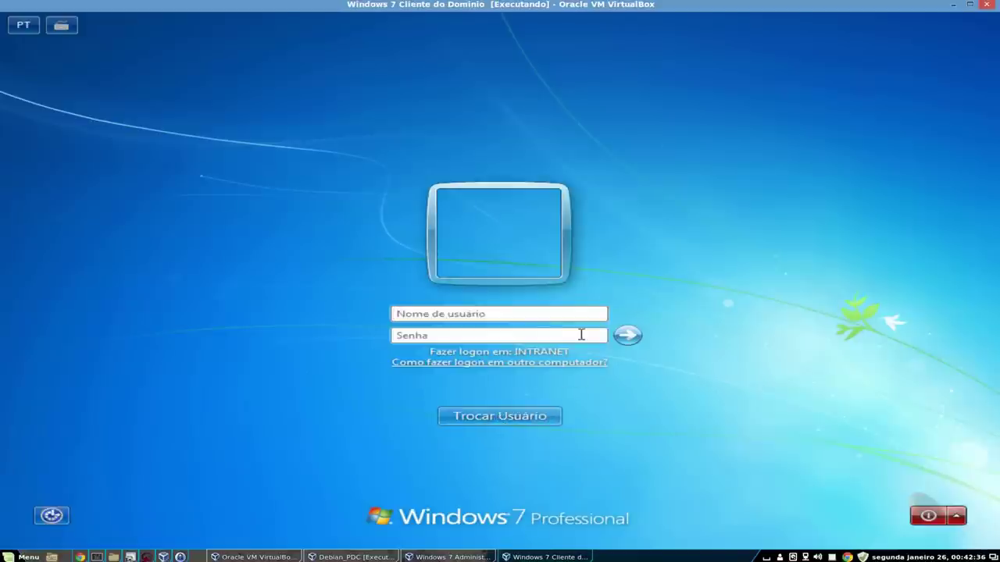
pyautogui.write('f123')
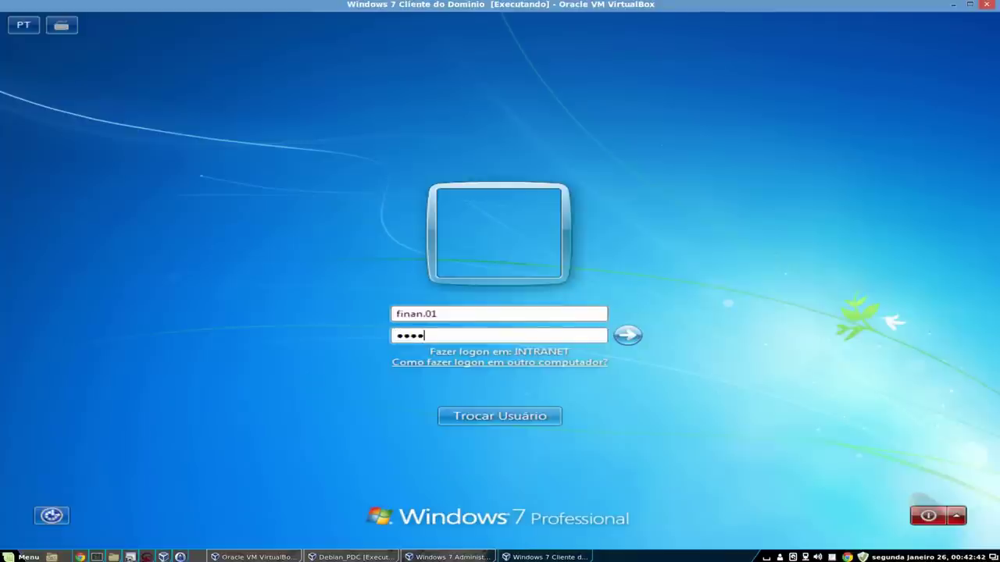
pyautogui.press('BackSpace')
pyautogui.press('BackSpace')
pyautogui.press('BackSpace')
pyautogui.press('BackSpace')
pyautogui.write('1234')
pyautogui.press('Return')
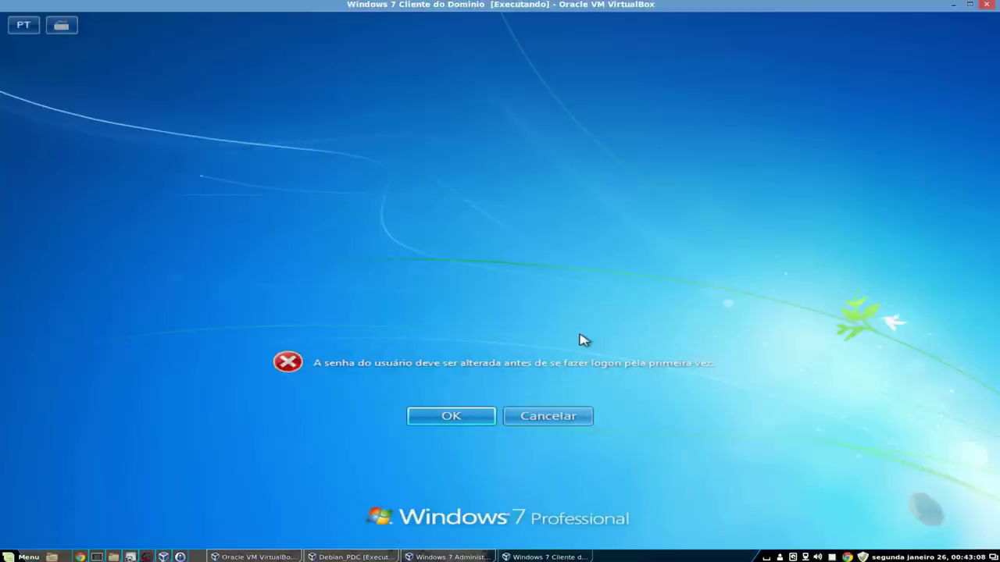
# - Set the required new password for finan.01 and acknowledge the confirmation
pyautogui.press('Return')
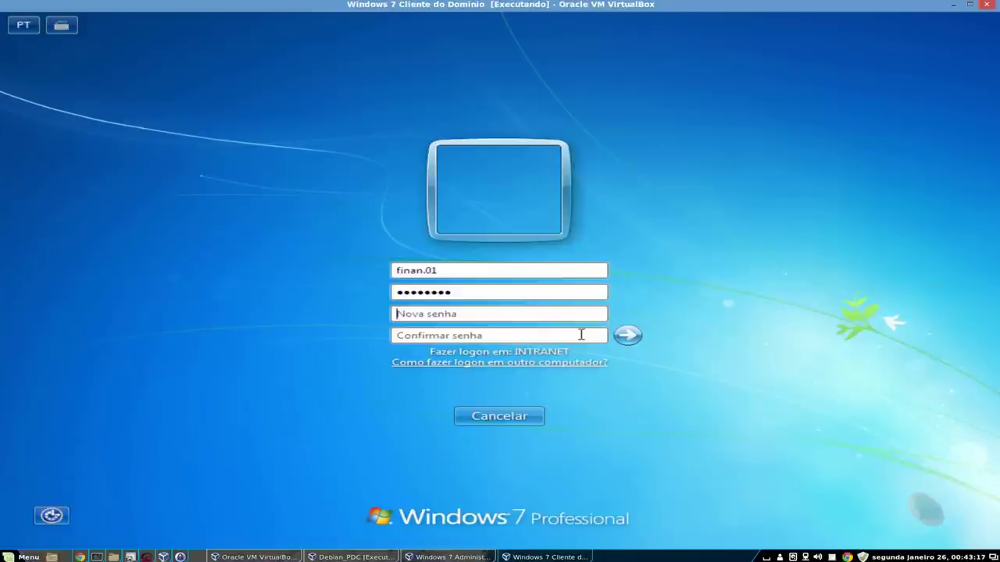
pyautogui.write('aaa')
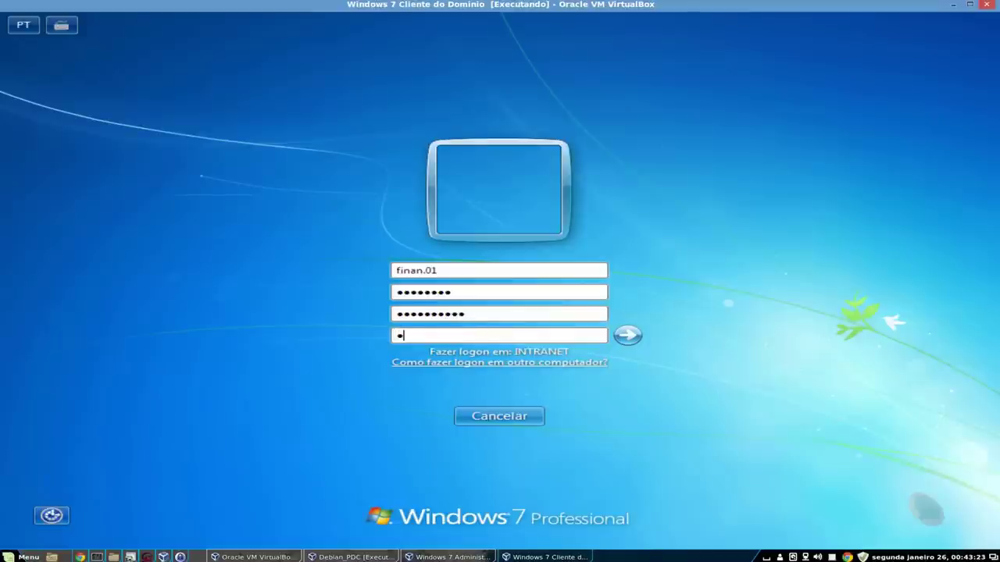
pyautogui.write('aaaa')
pyautogui.press('Return')
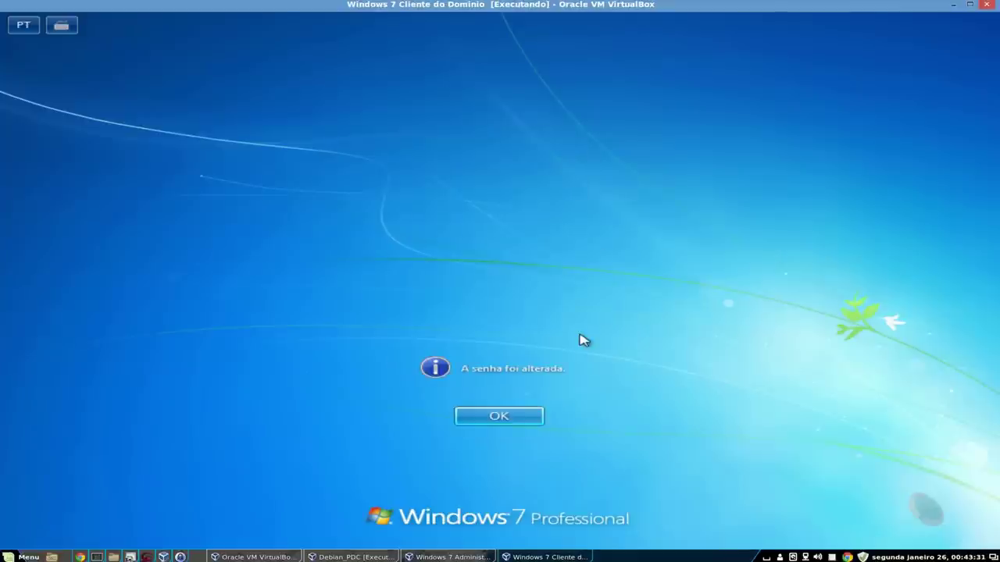
pyautogui.press('Return')
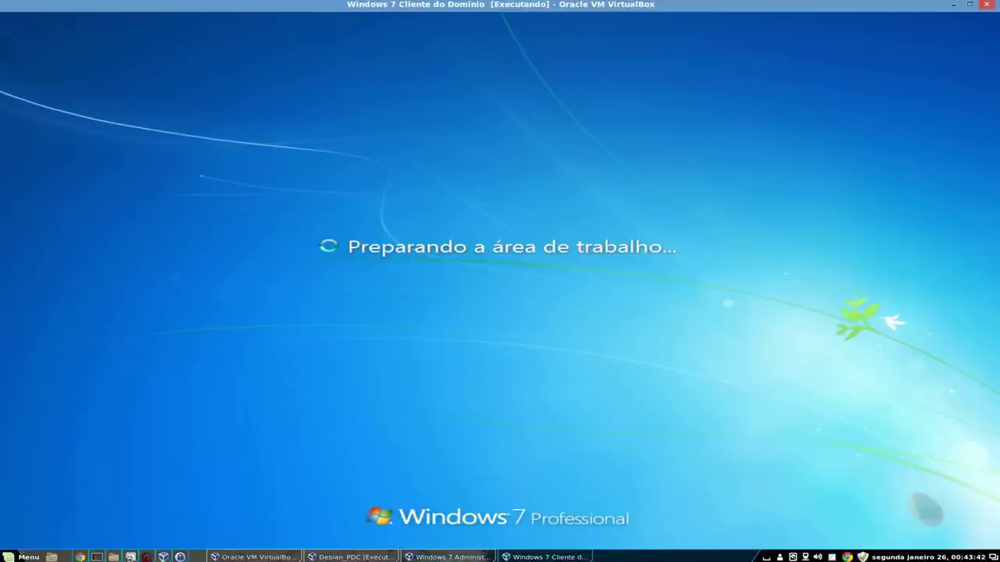
# - On the admin VM, refresh the Computers container in Active Directory Users and Computers
pyautogui.click(448, 557)
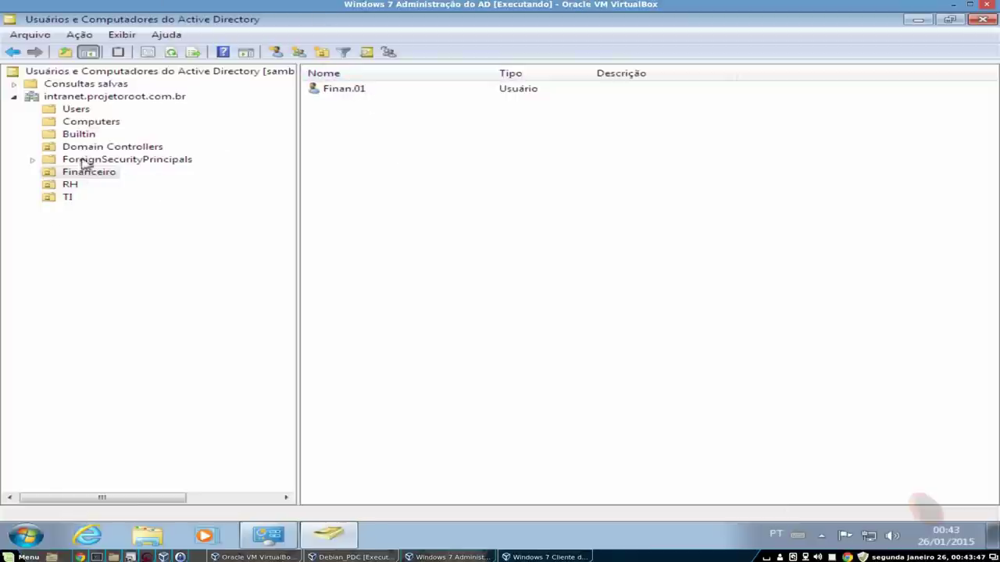
pyautogui.click(94, 121)
pyautogui.rightClick(398, 122)
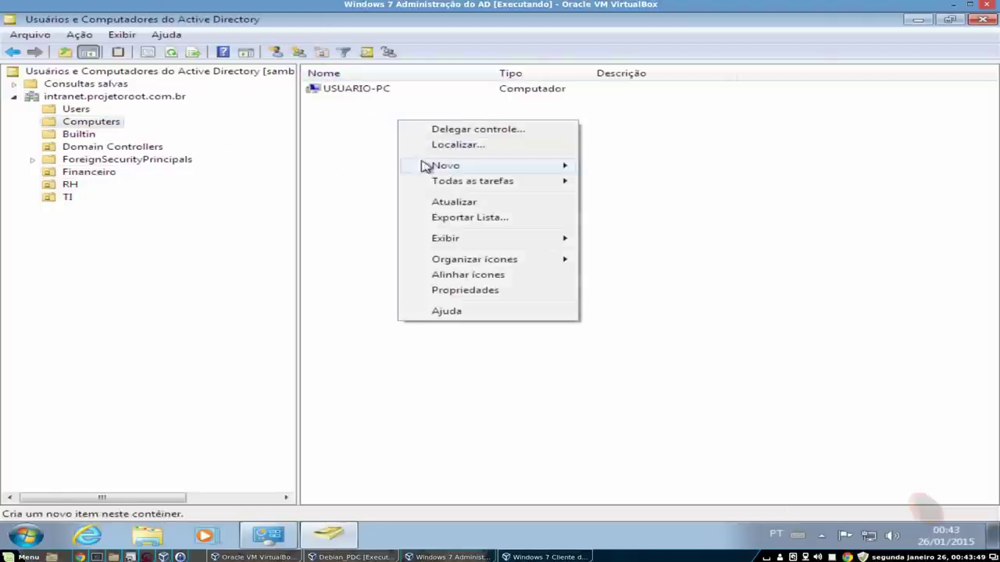
pyautogui.click(468, 203)
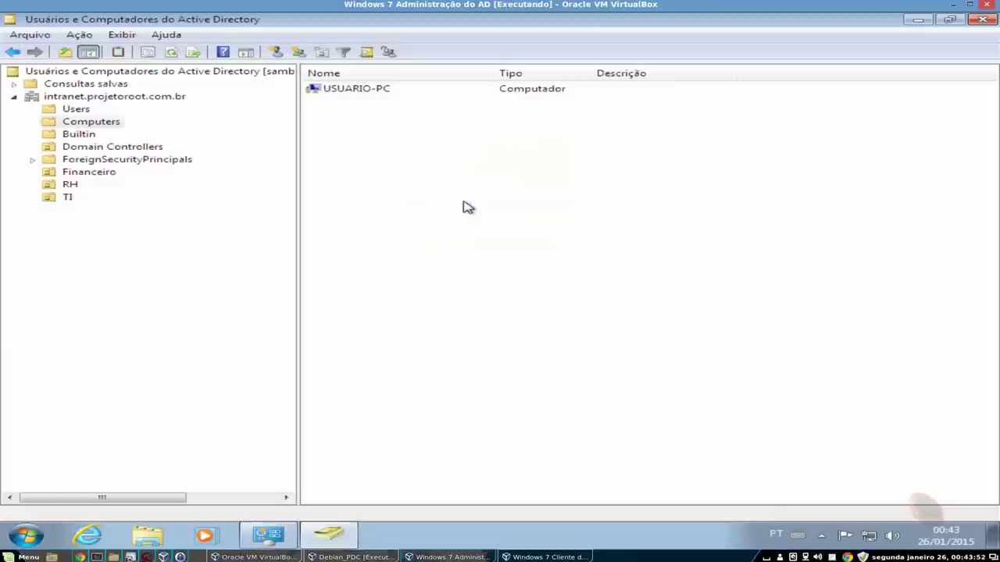
pyautogui.click(84, 174)
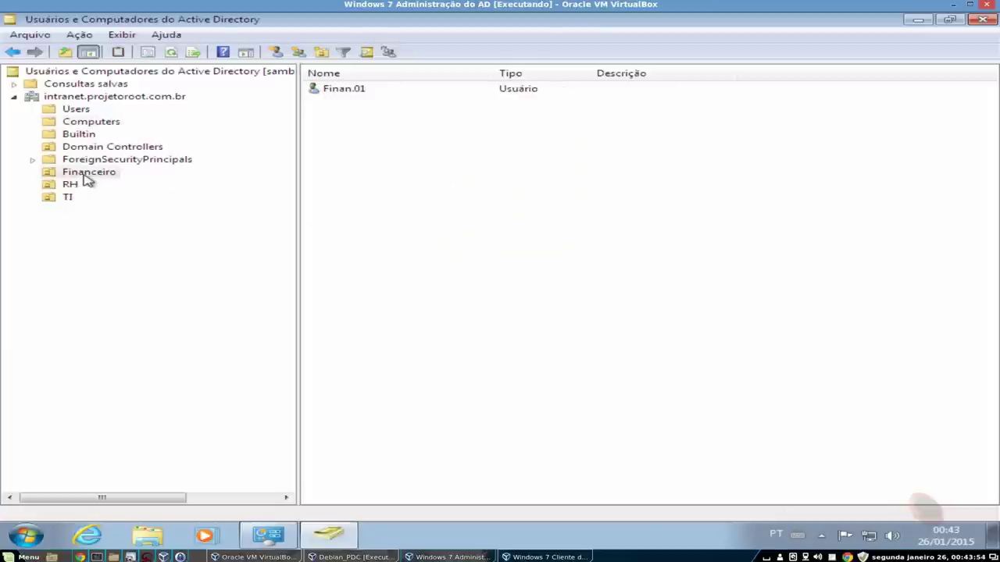
pyautogui.click(99, 124)
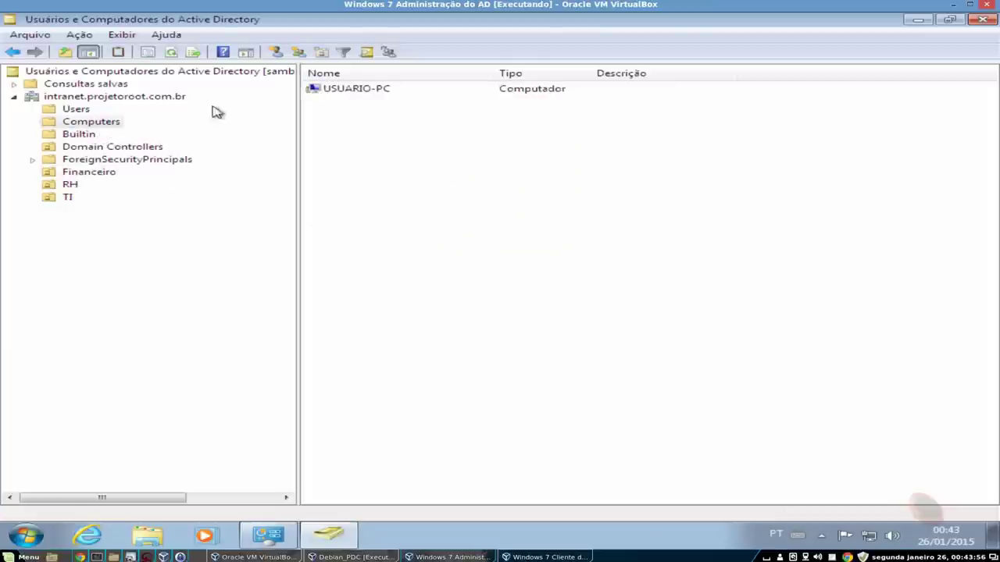
pyautogui.rightClick(336, 126)
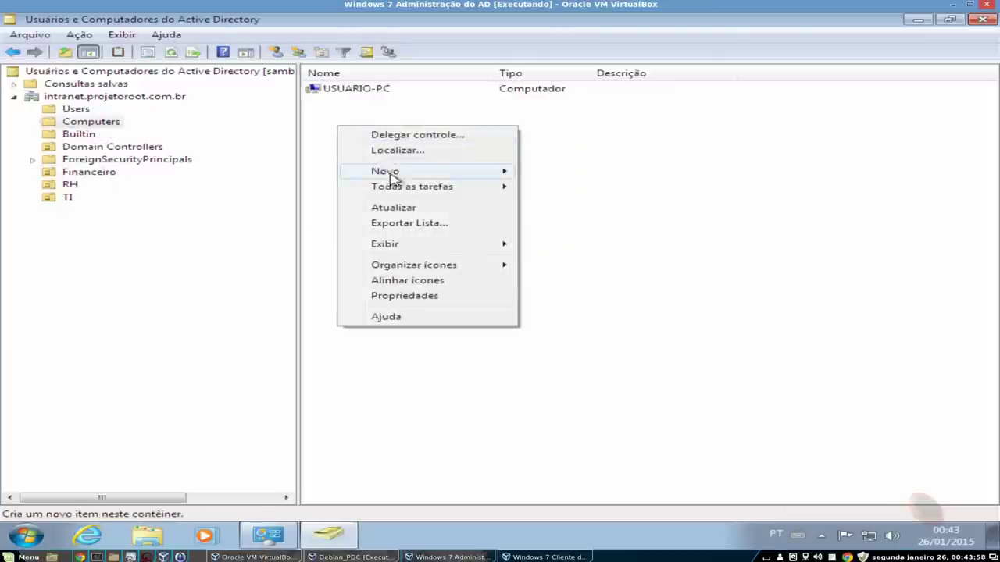
pyautogui.click(400, 210)
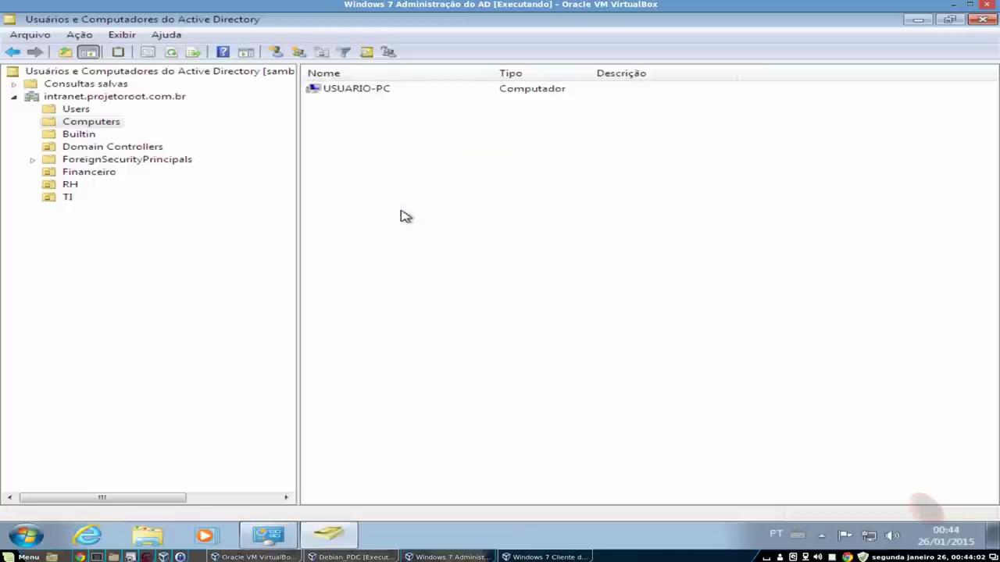
# - Check USUARIO-PC's properties: DNS name FINAN.intranet.projetoroot.com.br, member of Domain Computers
pyautogui.click(112, 148)
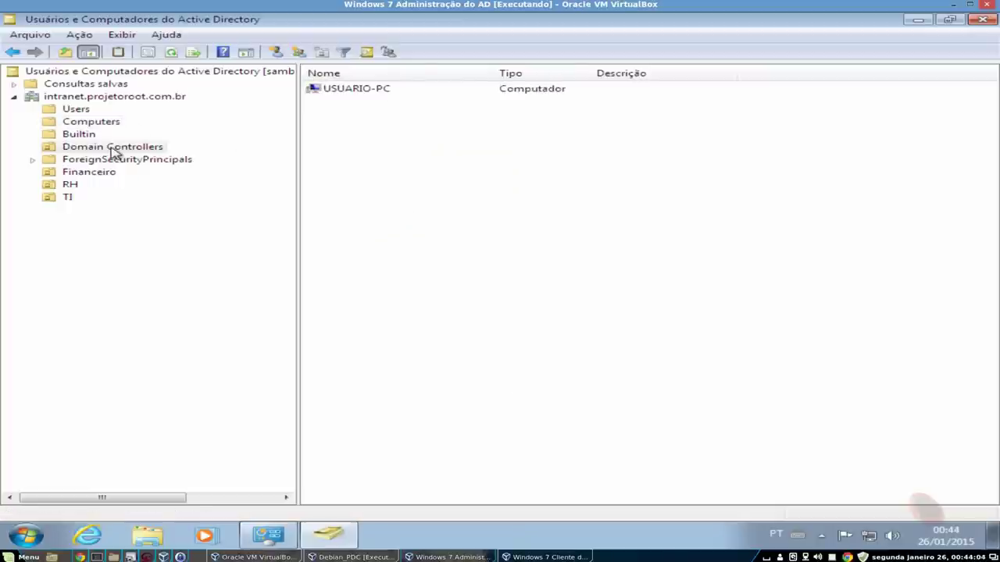
pyautogui.click(87, 172)
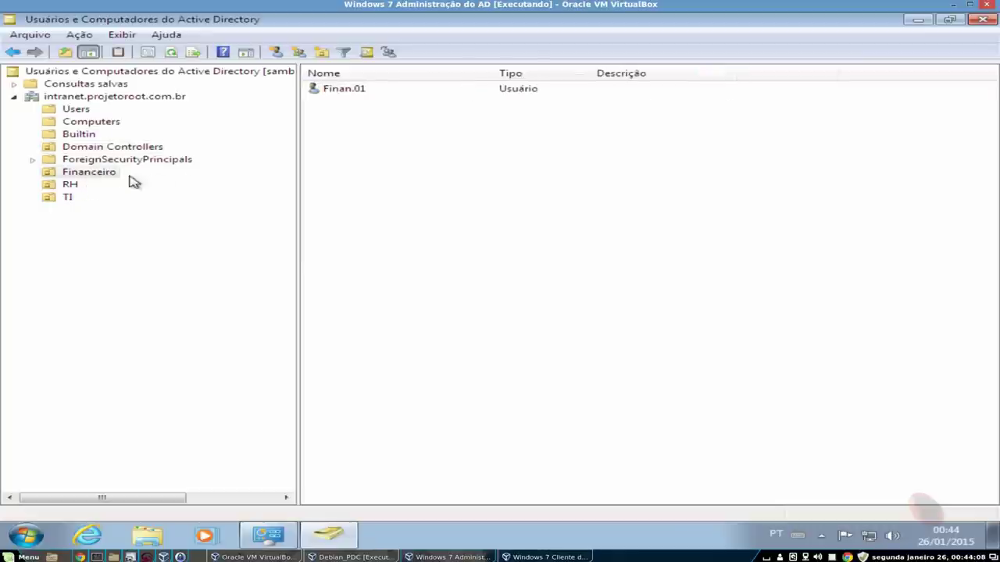
pyautogui.click(88, 123)
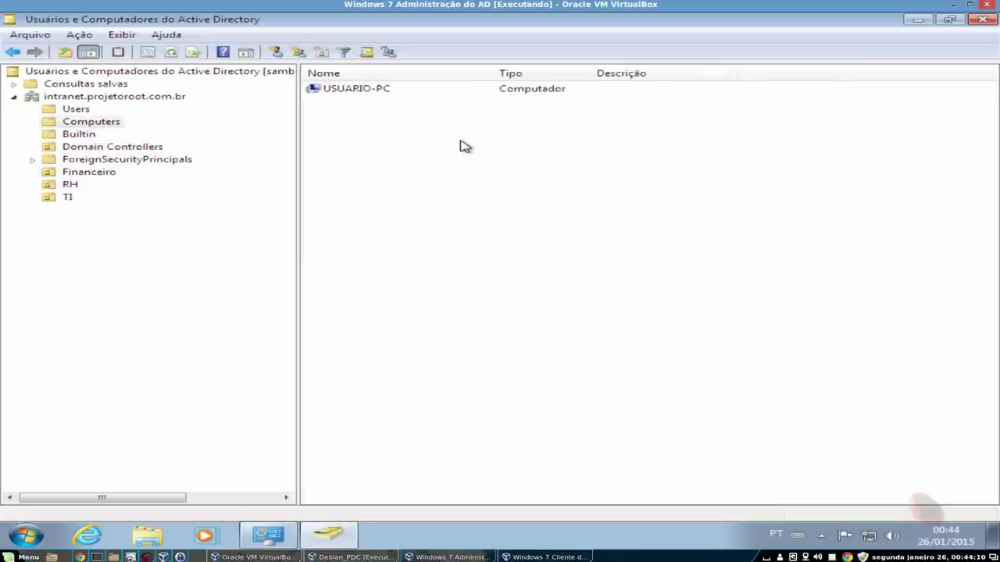
pyautogui.doubleClick(373, 93)
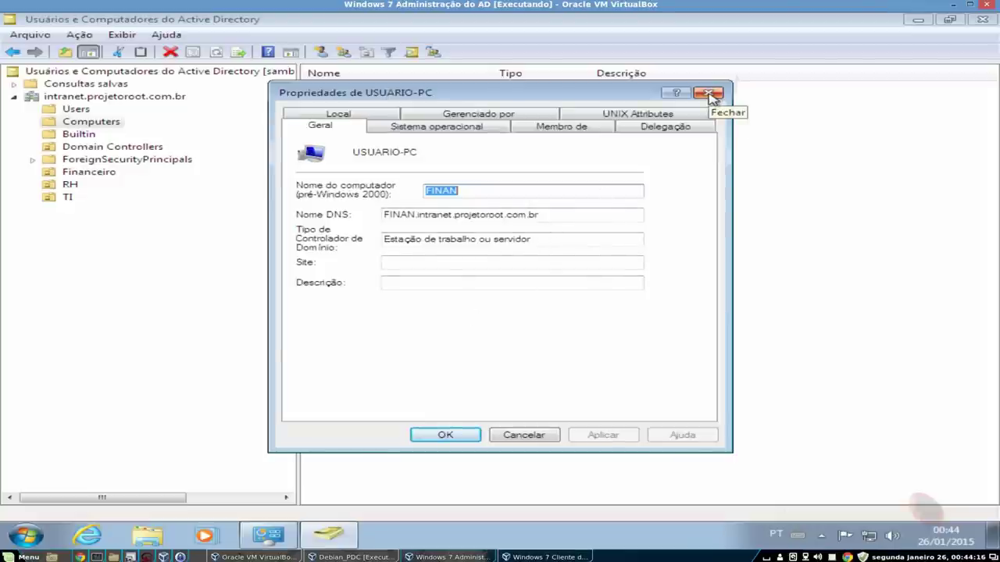
pyautogui.click(709, 94)
pyautogui.rightClick(353, 91)
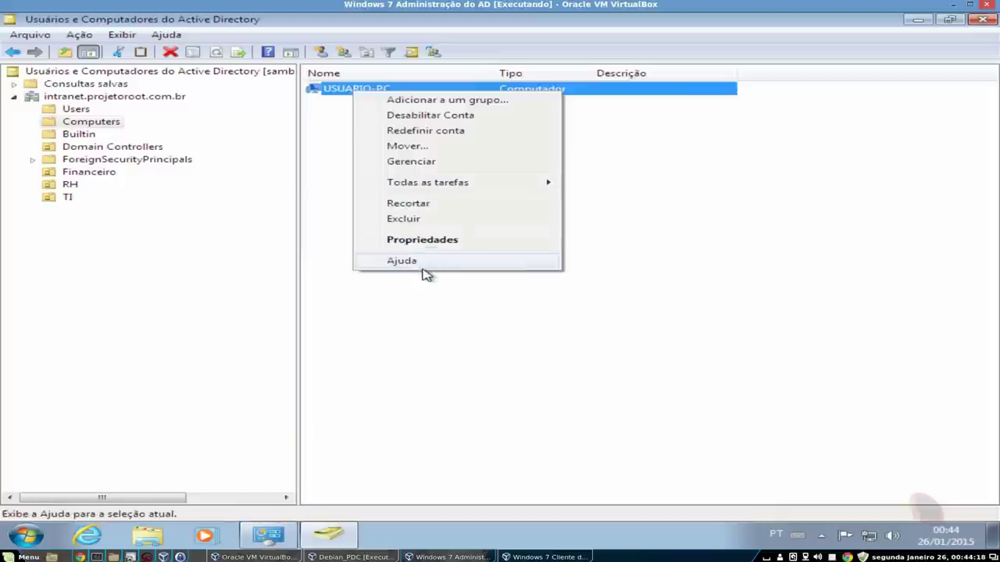
pyautogui.click(440, 240)
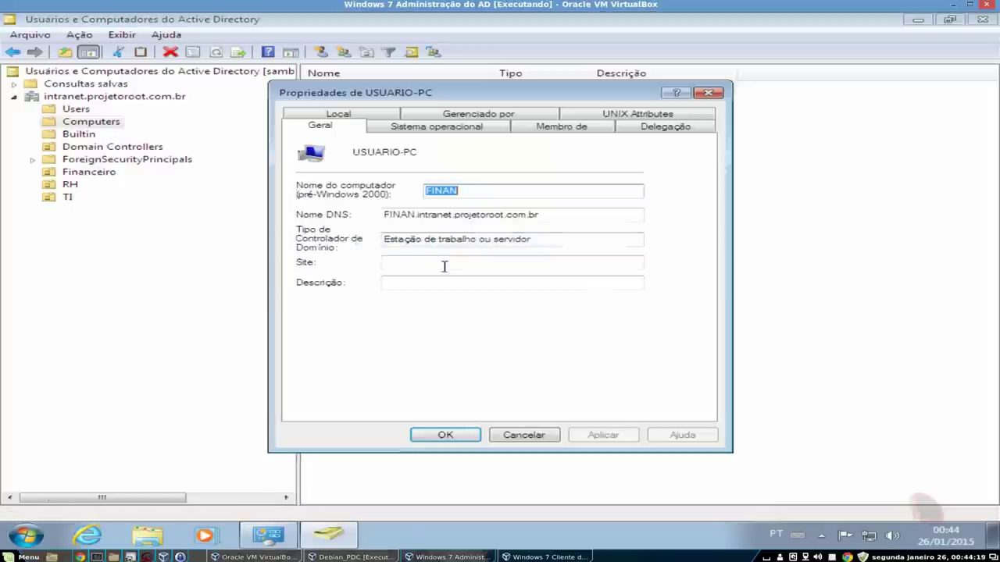
pyautogui.click(437, 133)
pyautogui.click(548, 134)
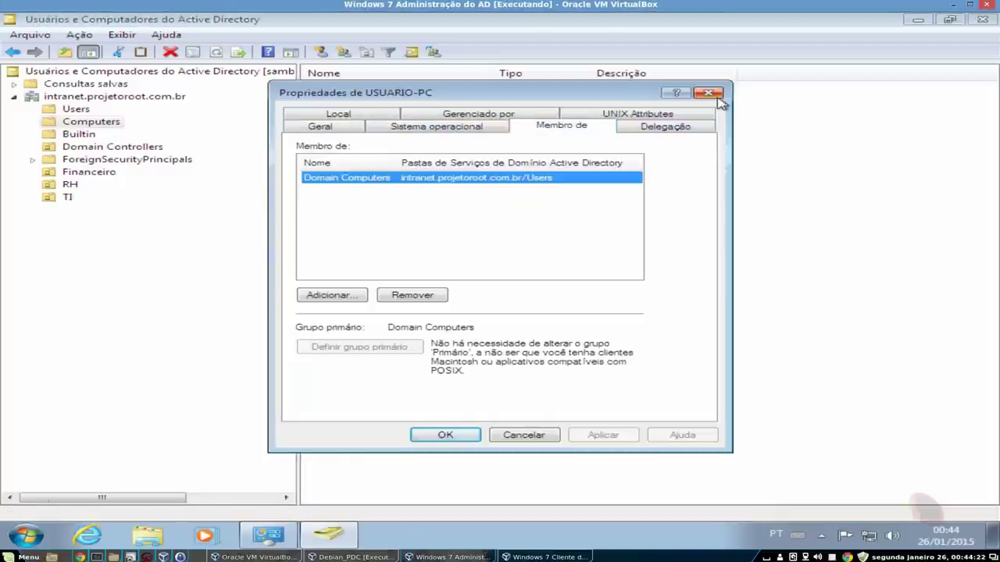
pyautogui.click(707, 93)
# - On the Windows 7 client, open Computador's System properties from the Start menu, maximized
pyautogui.click(452, 556)
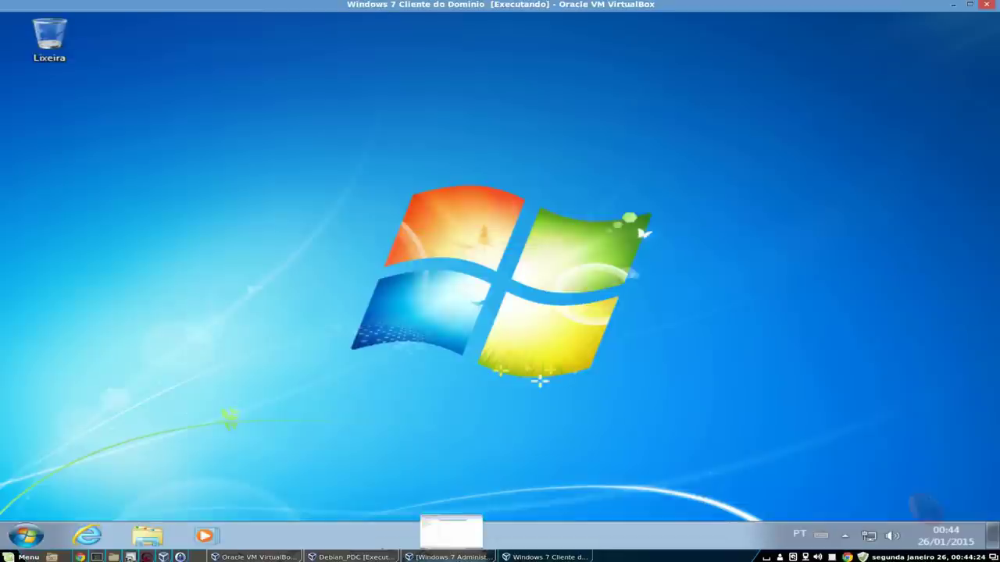
pyautogui.click(26, 536)
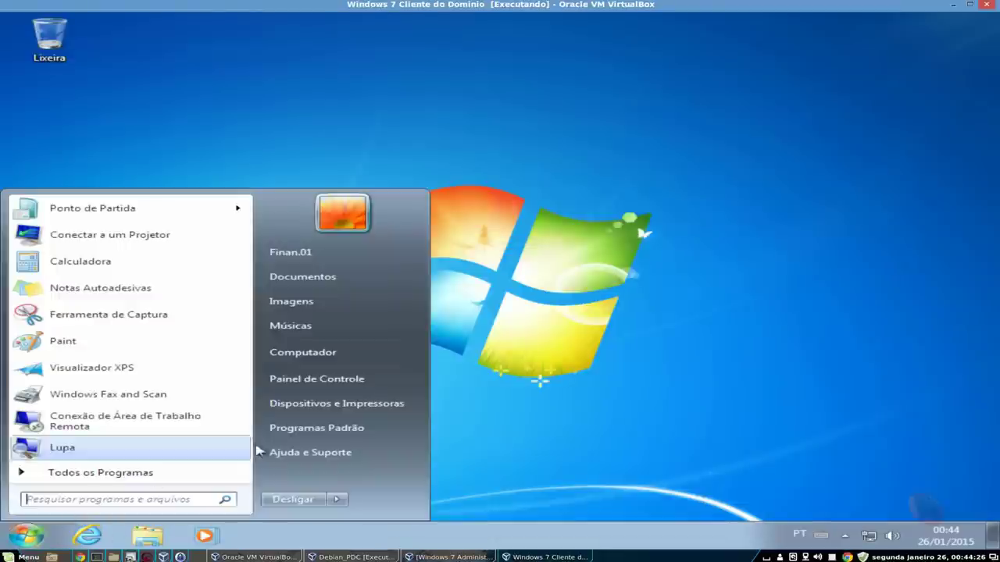
pyautogui.rightClick(348, 355)
pyautogui.click(412, 473)
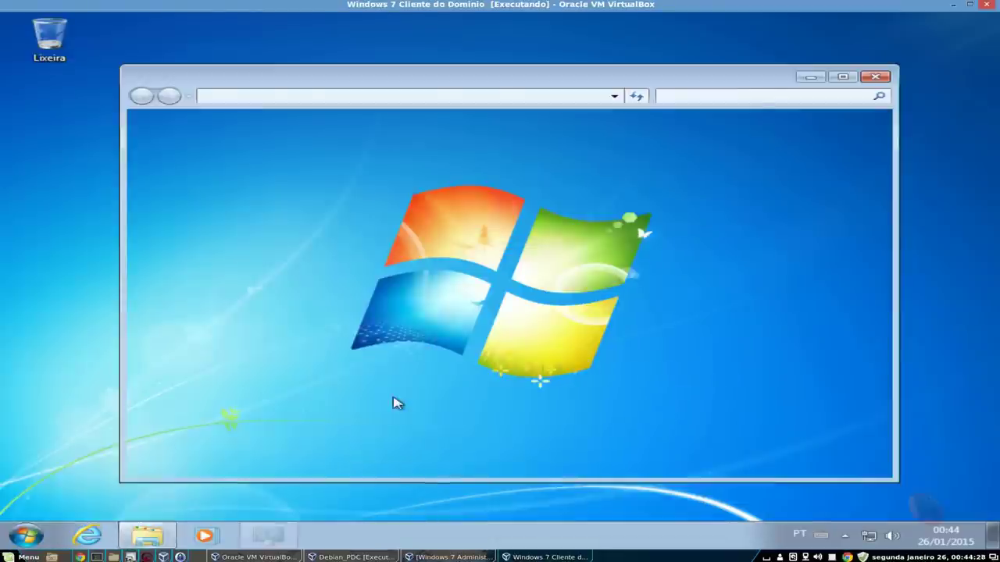
pyautogui.doubleClick(590, 84)
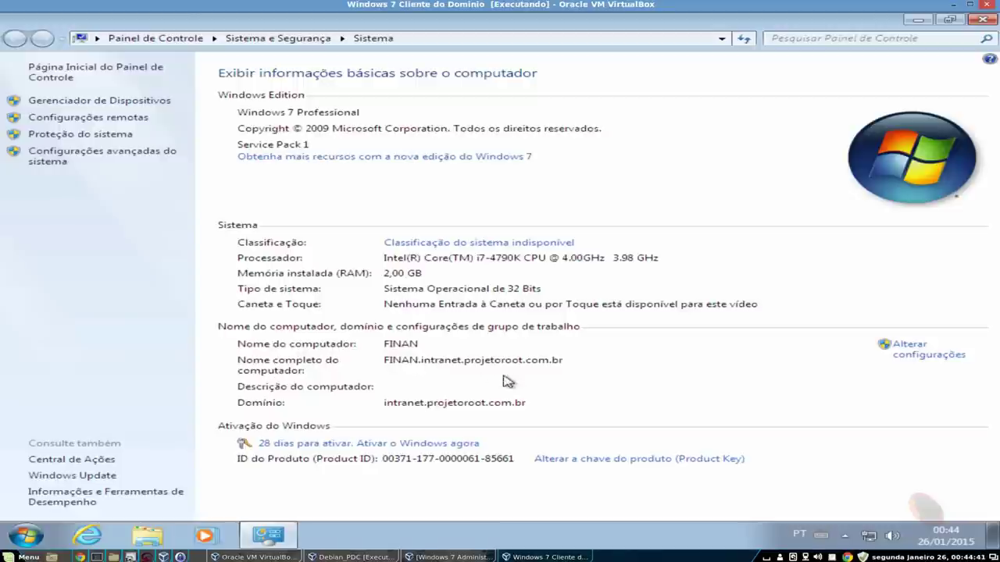
# - Open Alterar configurações, approving the UAC prompt with the administrator account and its password
pyautogui.click(945, 356)
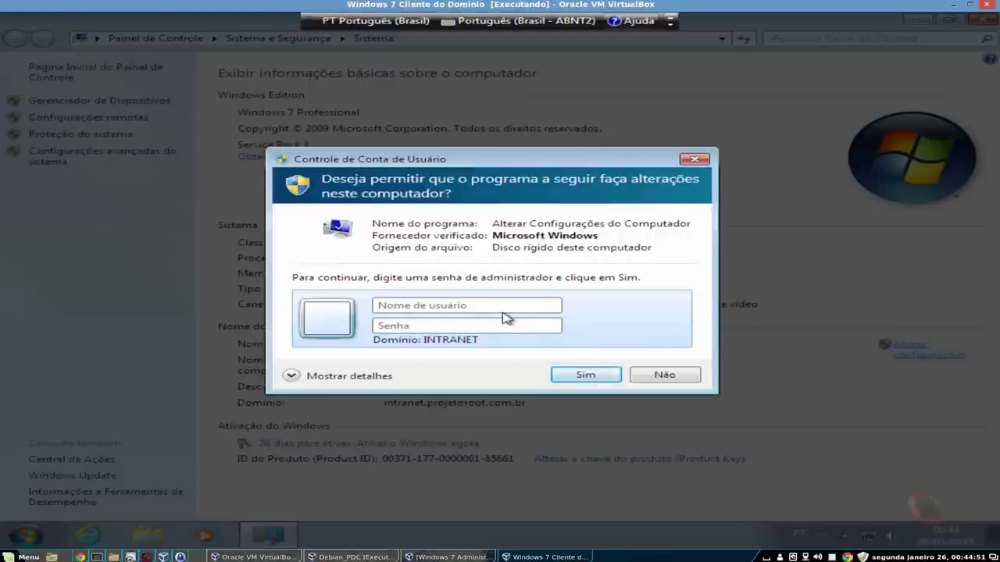
pyautogui.write('administra')
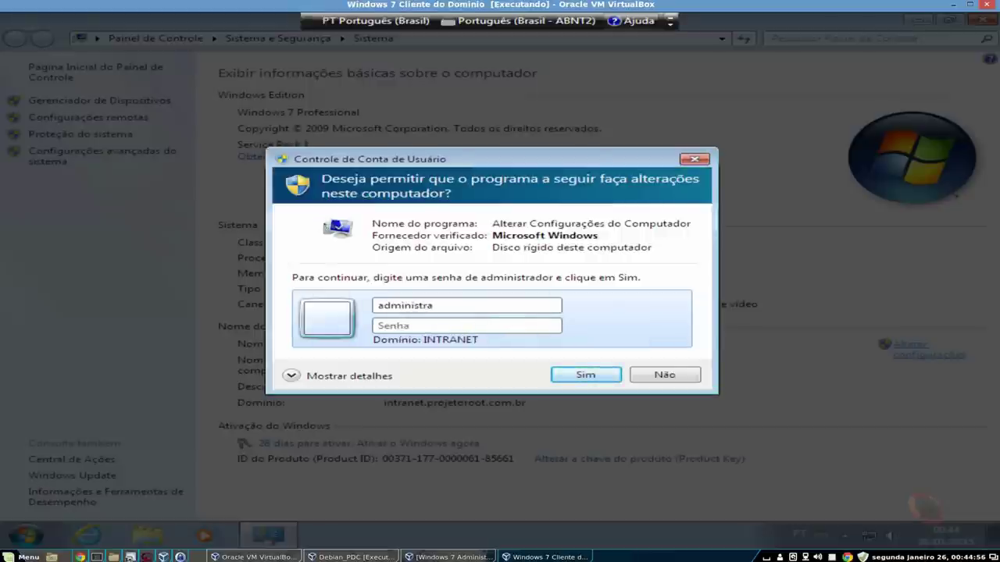
pyautogui.write('tor')
pyautogui.press('Tab')
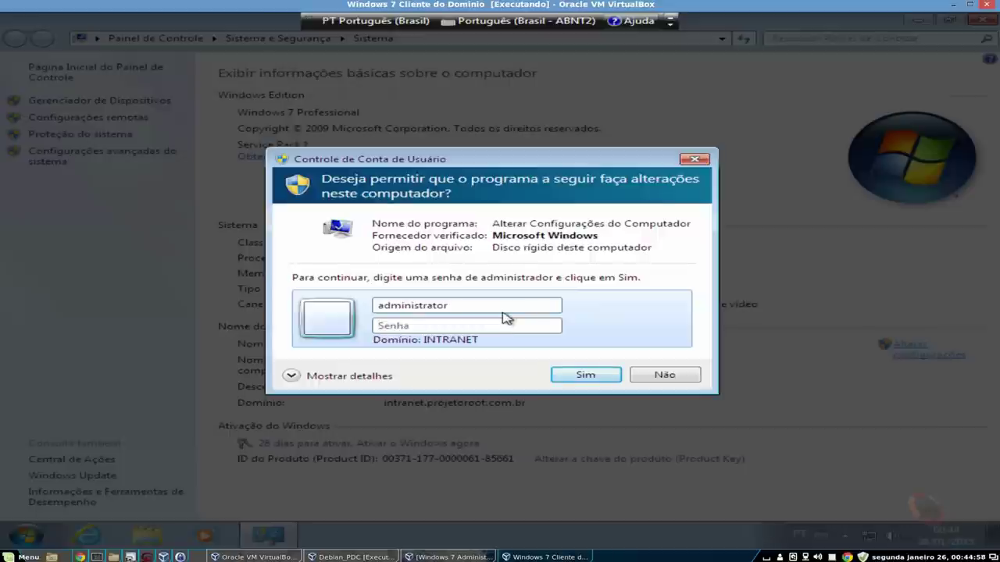
pyautogui.write('*******')
pyautogui.press('Return')
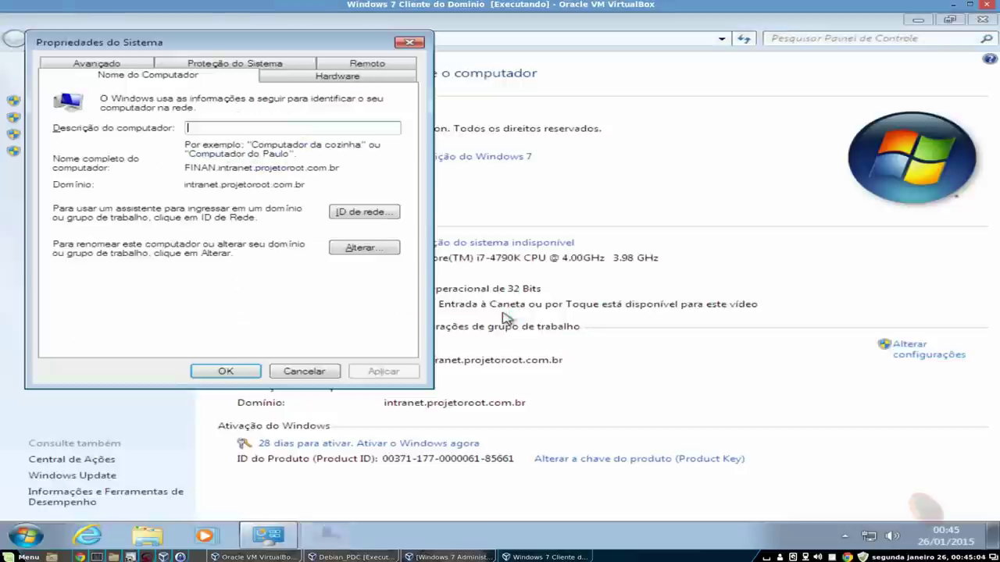
# - Rename the client computer to FINAN-01, fixing the rejected name FINAN.01
pyautogui.click(364, 250)
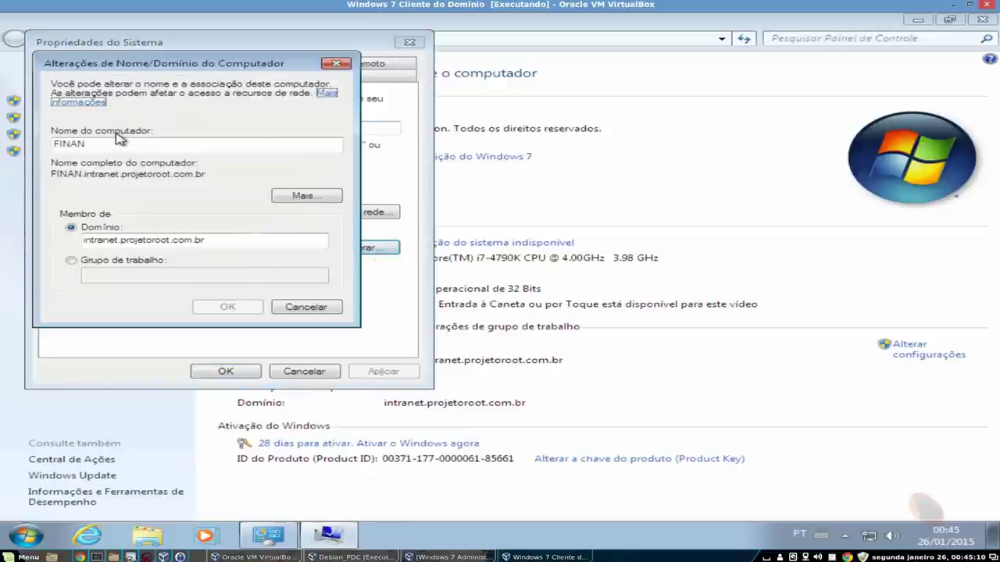
pyautogui.write('.')
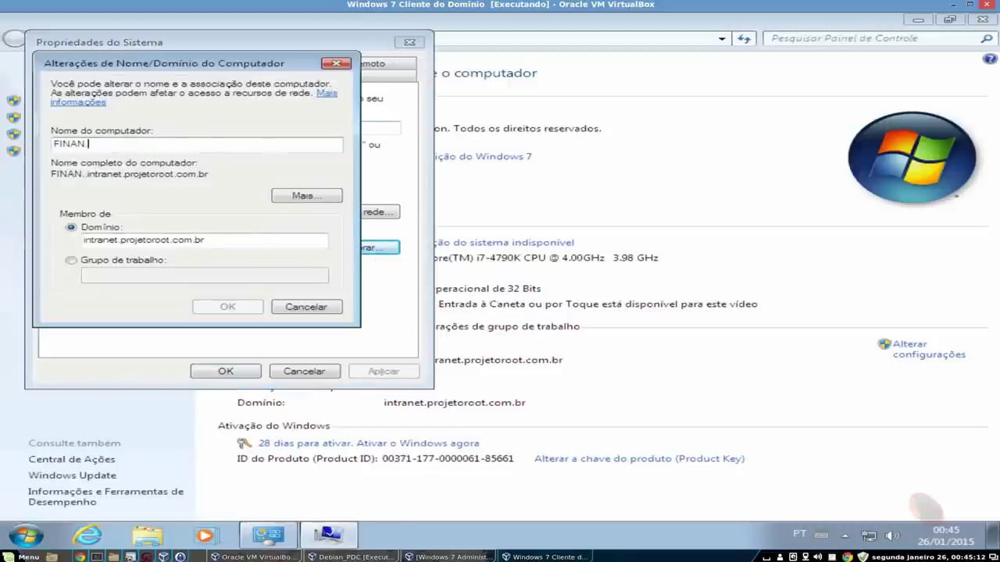
pyautogui.write('01')
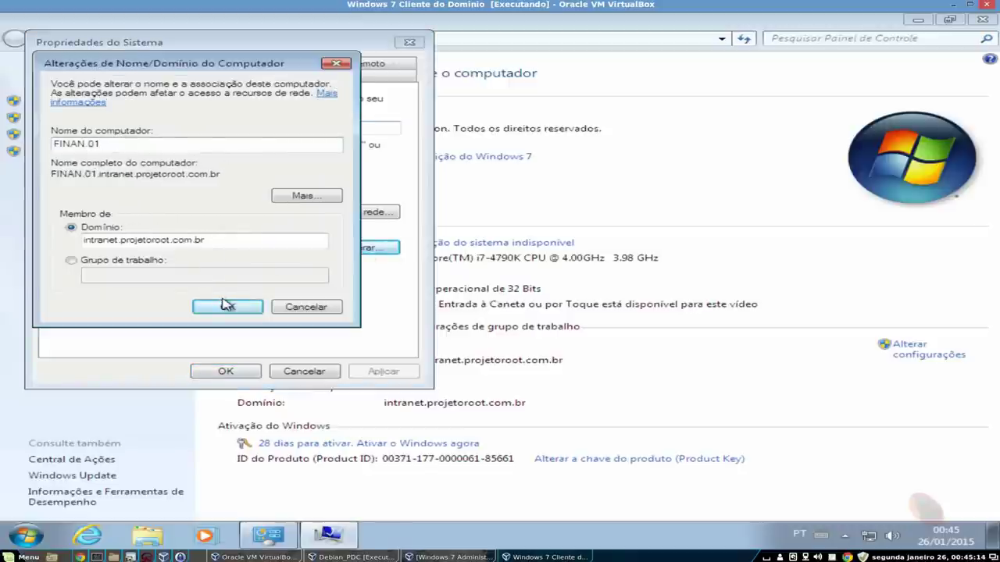
pyautogui.click(228, 308)
pyautogui.click(669, 337)
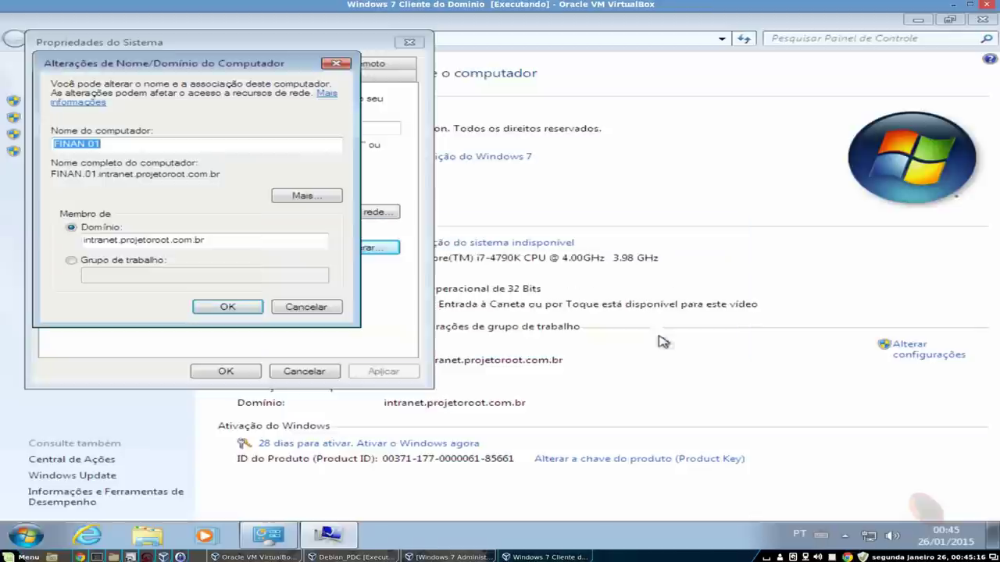
pyautogui.click(297, 145)
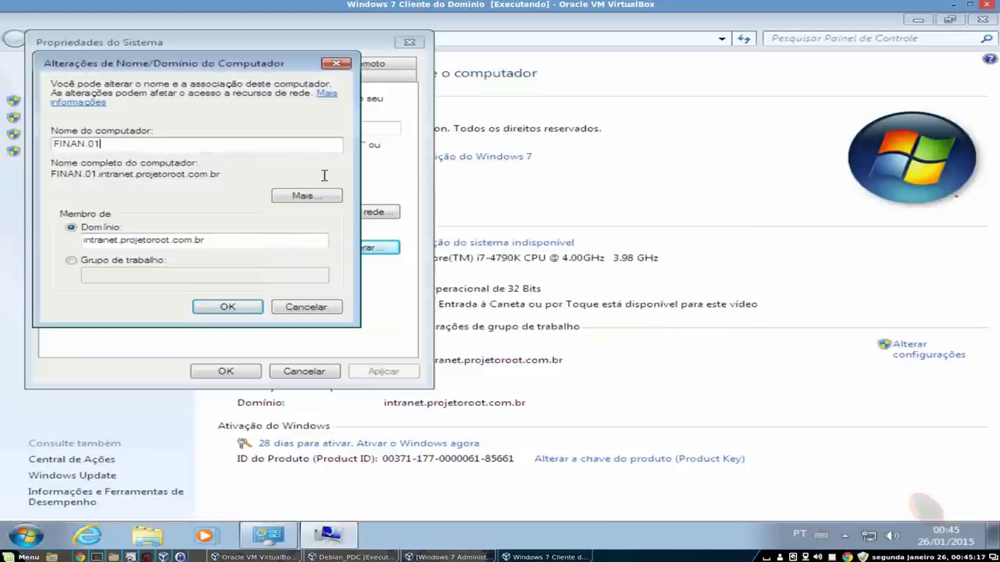
pyautogui.click(88, 144)
pyautogui.press('BackSpace')
pyautogui.write('-')
pyautogui.click(257, 309)
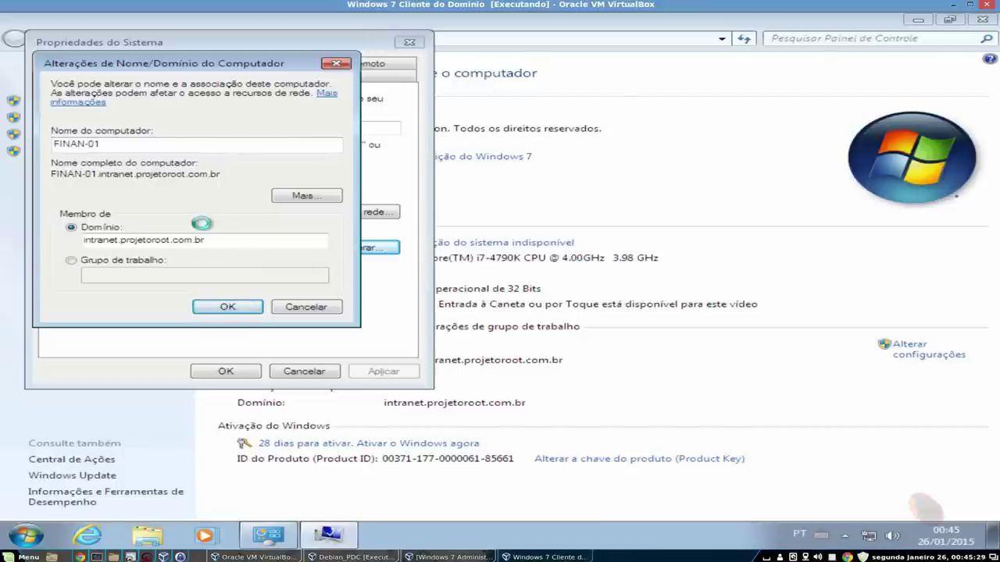
# - Restart the client now, then view the Financeiro OU on the admin VM
pyautogui.click(620, 293)
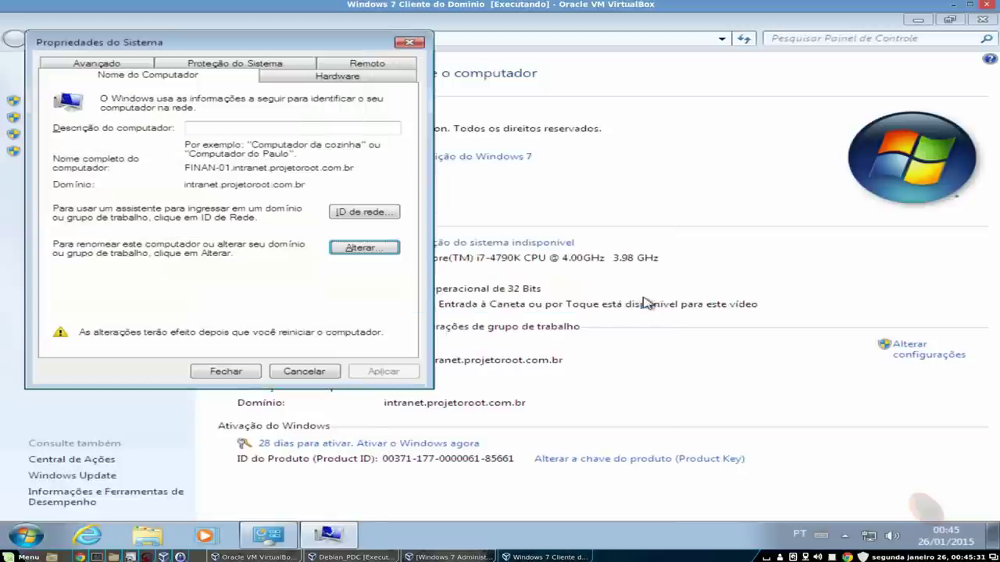
pyautogui.click(232, 372)
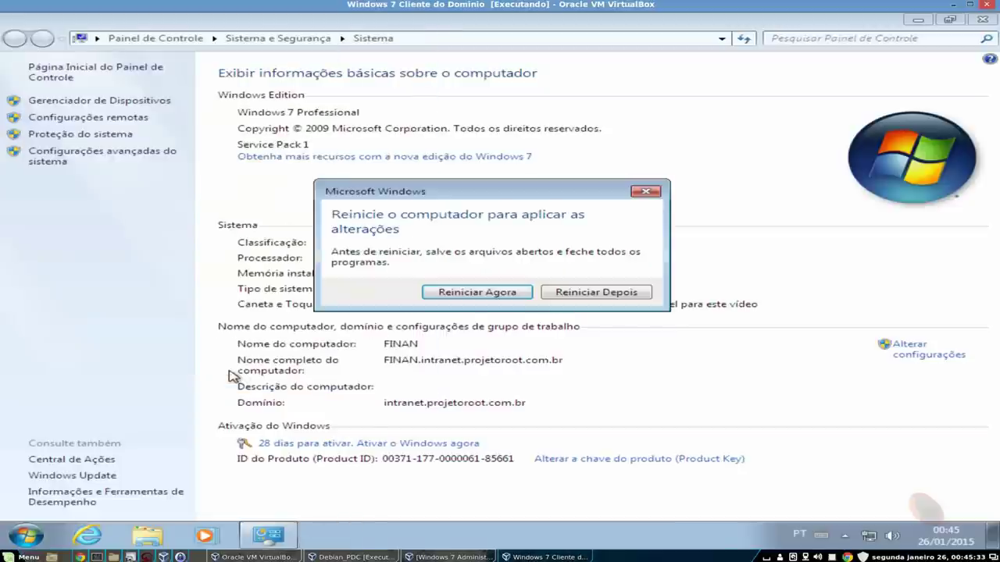
pyautogui.click(512, 295)
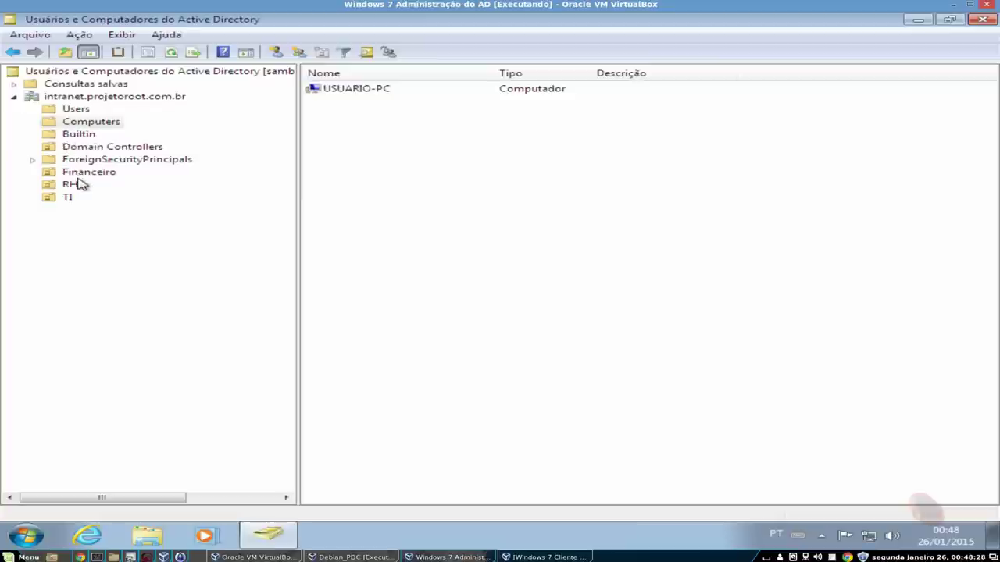
pyautogui.click(85, 173)
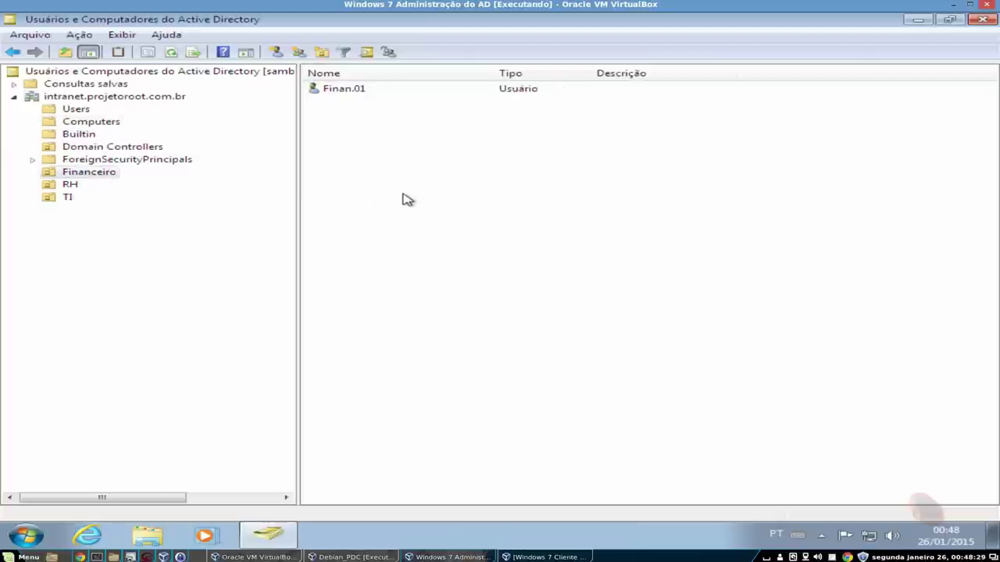